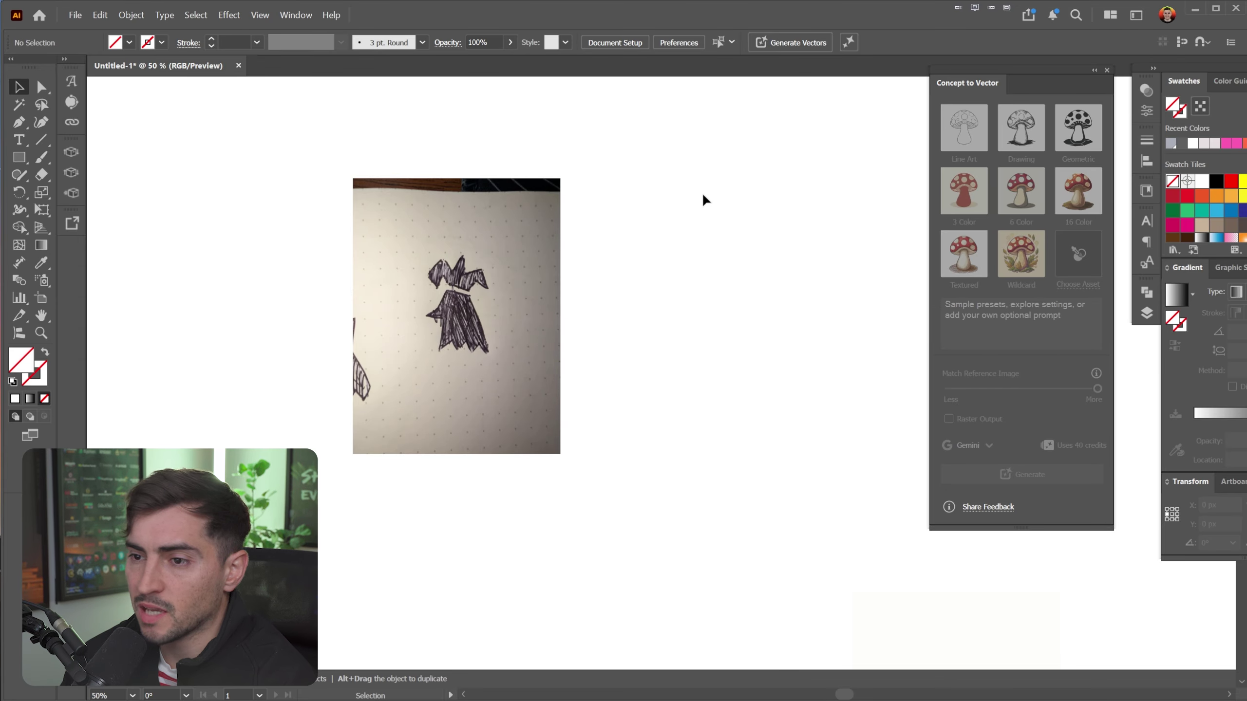
- Select the placed sketch photo and remove its background
left_click(528, 245)
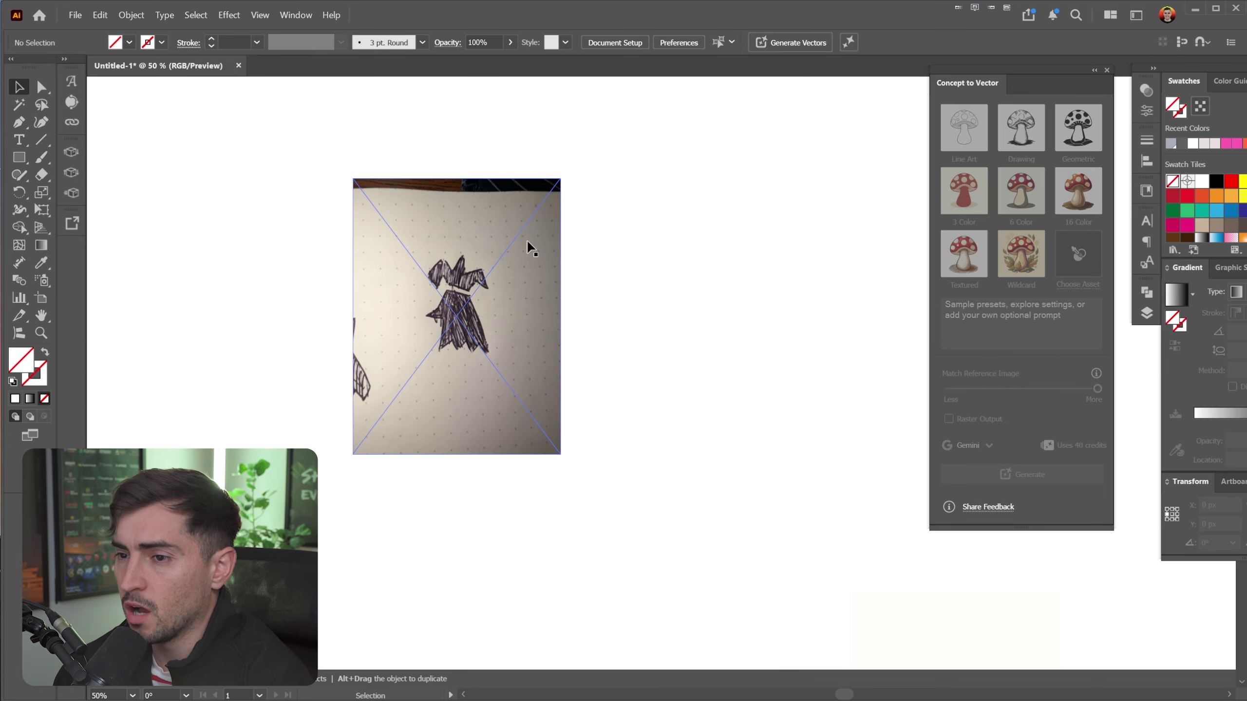
key("ctrl+1")
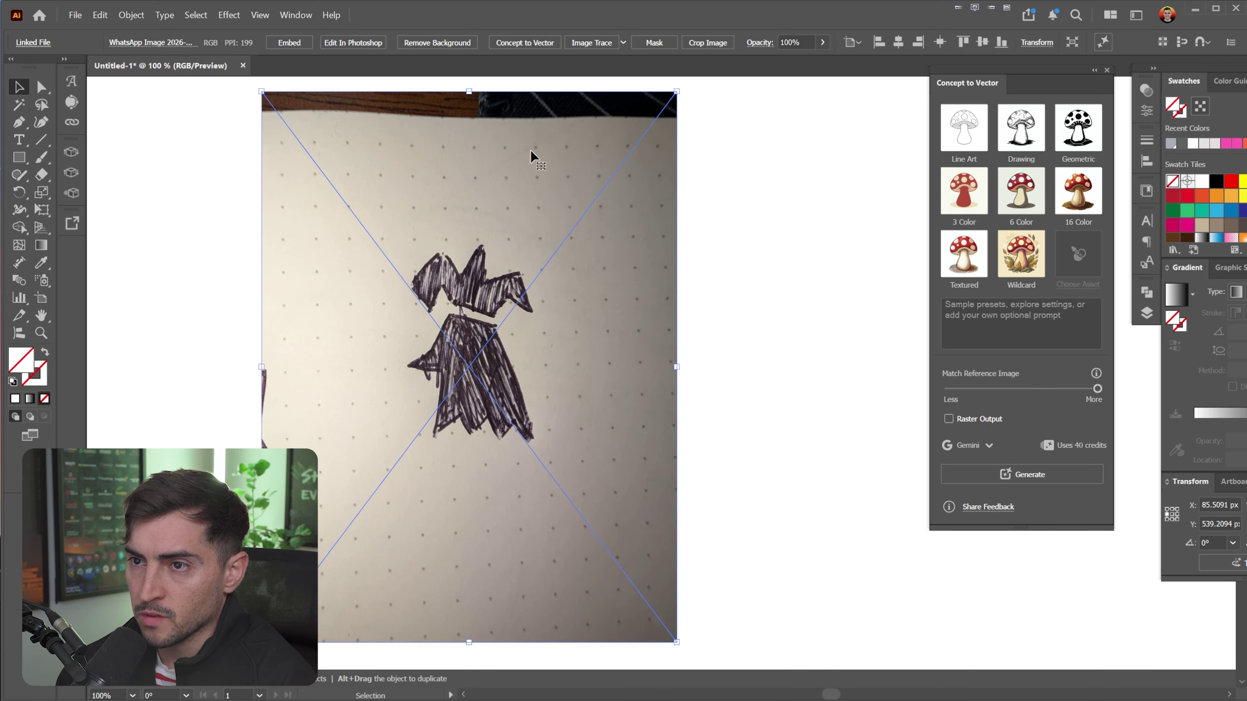
left_click(453, 43)
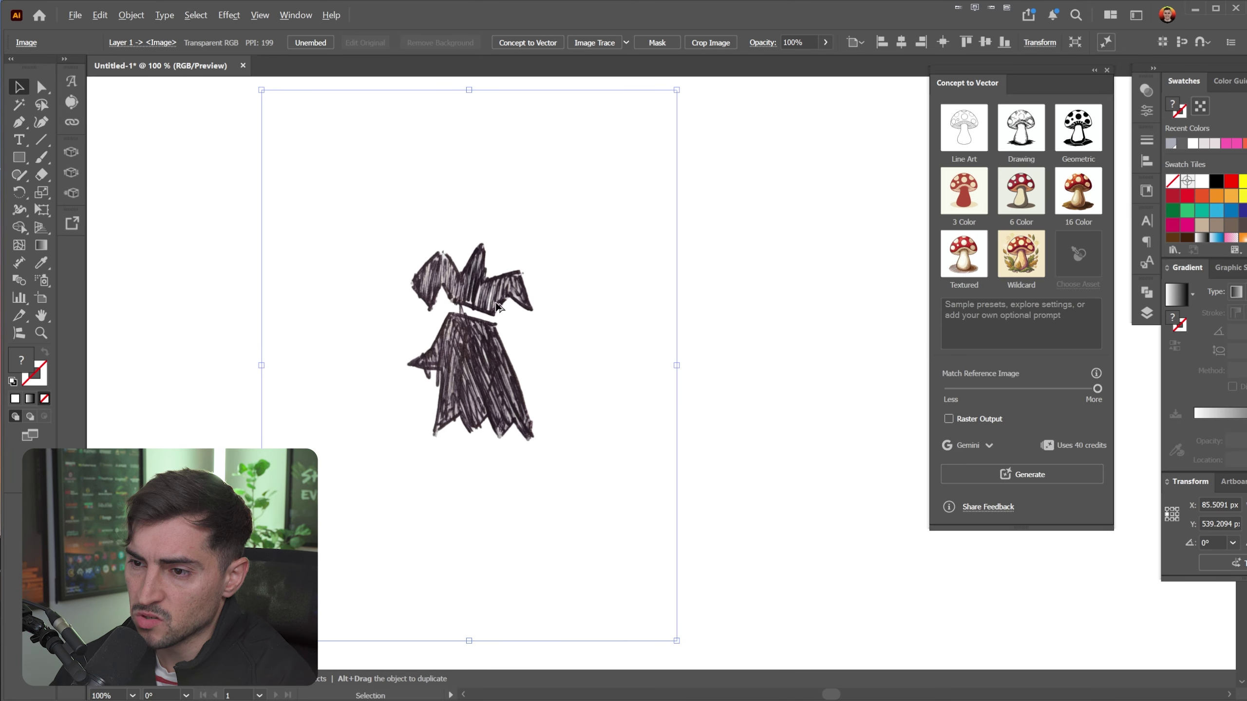
- Duplicate the cut-out sketch and place the copy to the right of the original
key("ctrl+minus")
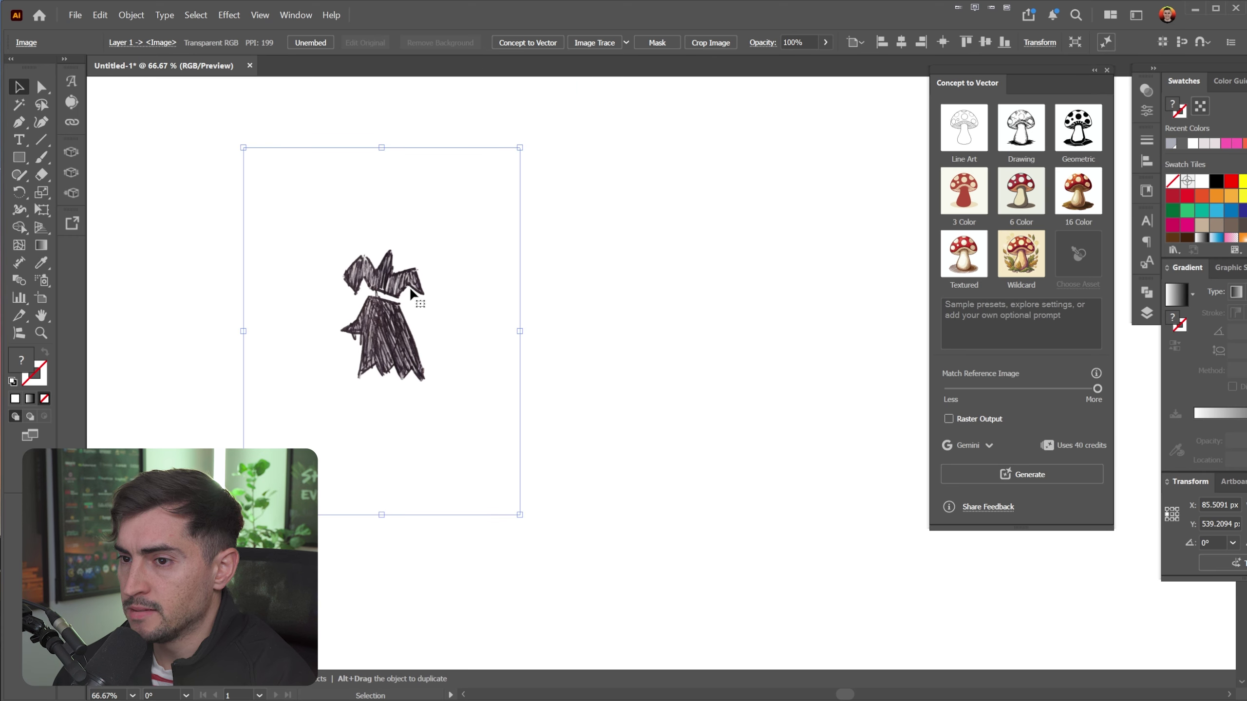
left_click_drag(401, 293, 731, 293)
mouse_move(802, 273)
left_mouse_down()
mouse_move(583, 288)
mouse_move(688, 289)
left_mouse_up()
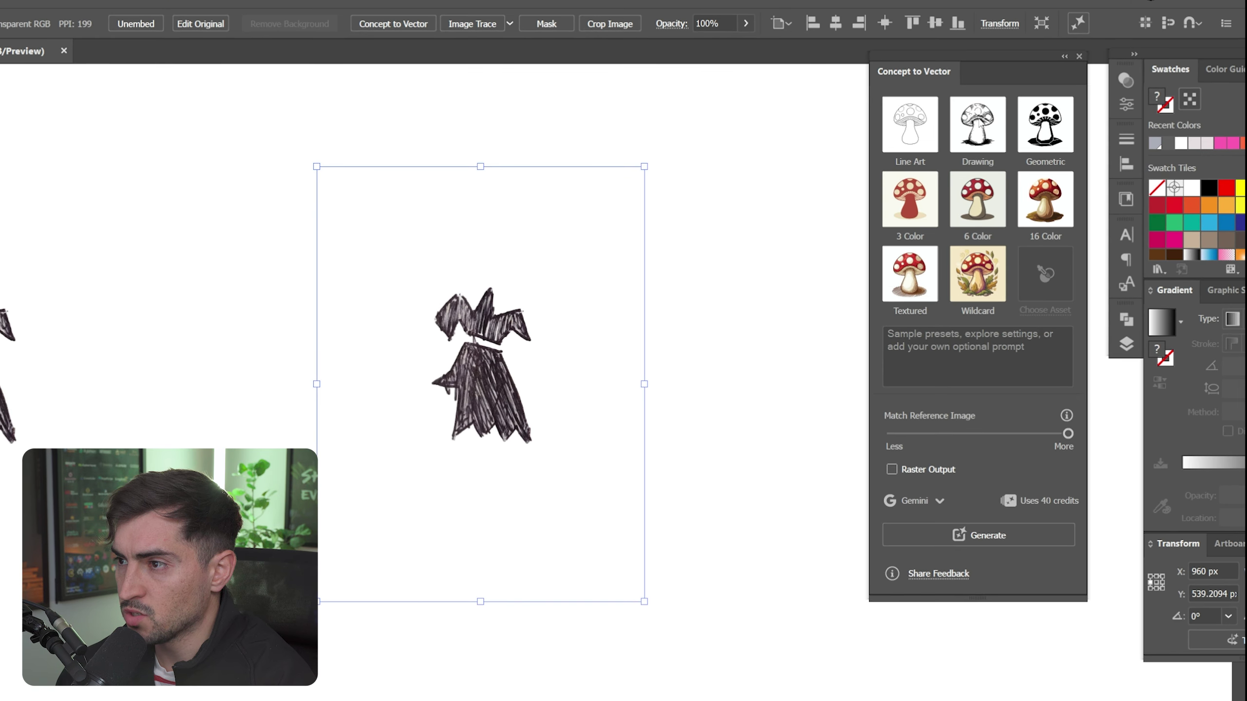
- Generate a Geometric Concept to Vector version of the copied sketch with the Gemini 3.0 (Nano Banana Pro) model
left_click(1011, 125)
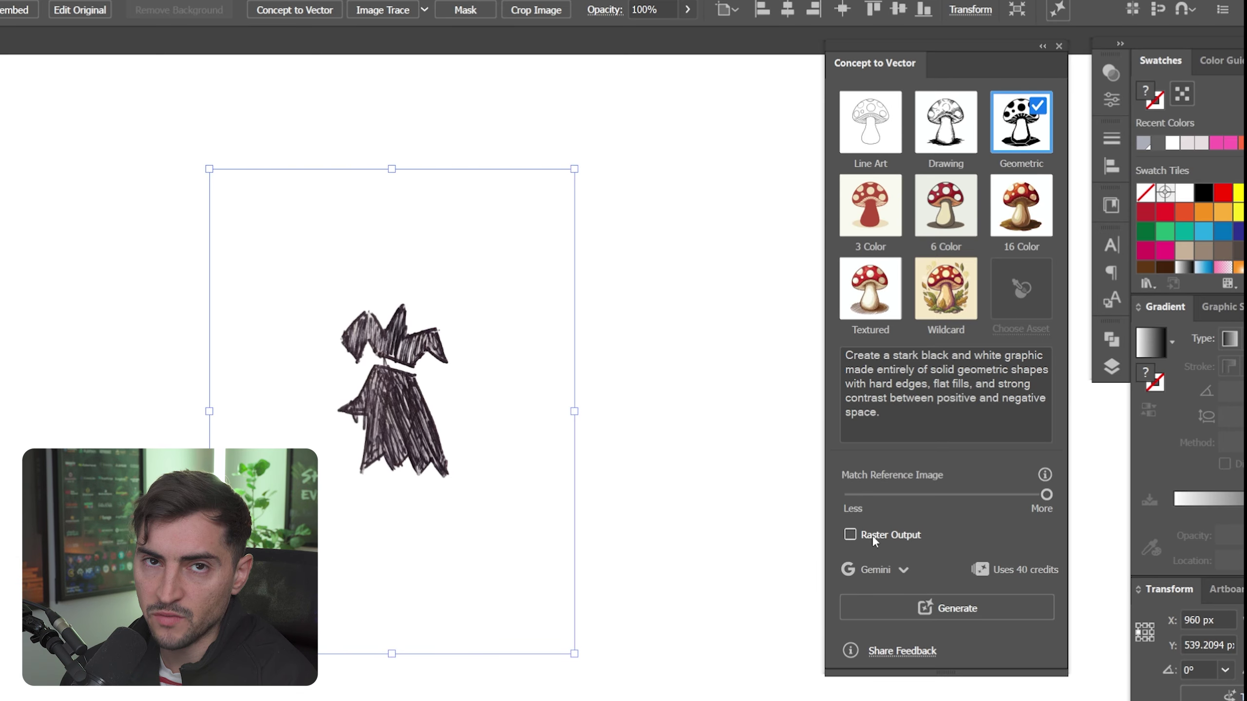
left_click(878, 570)
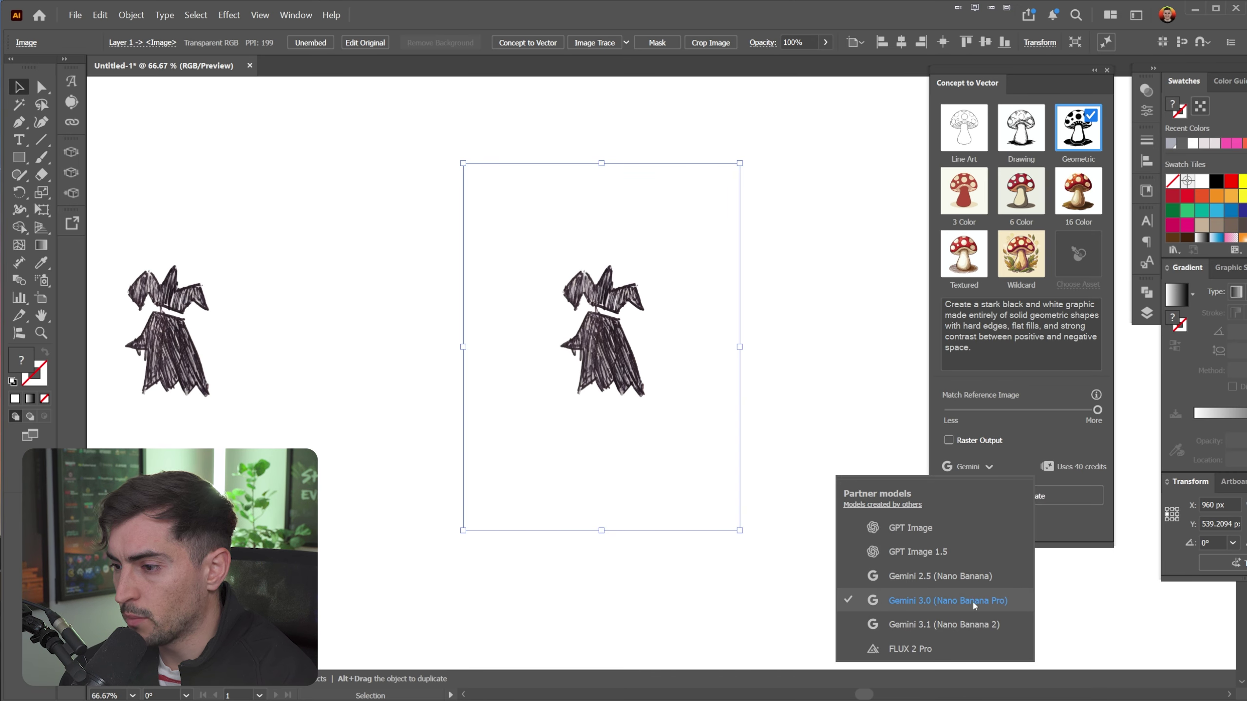
left_click(964, 602)
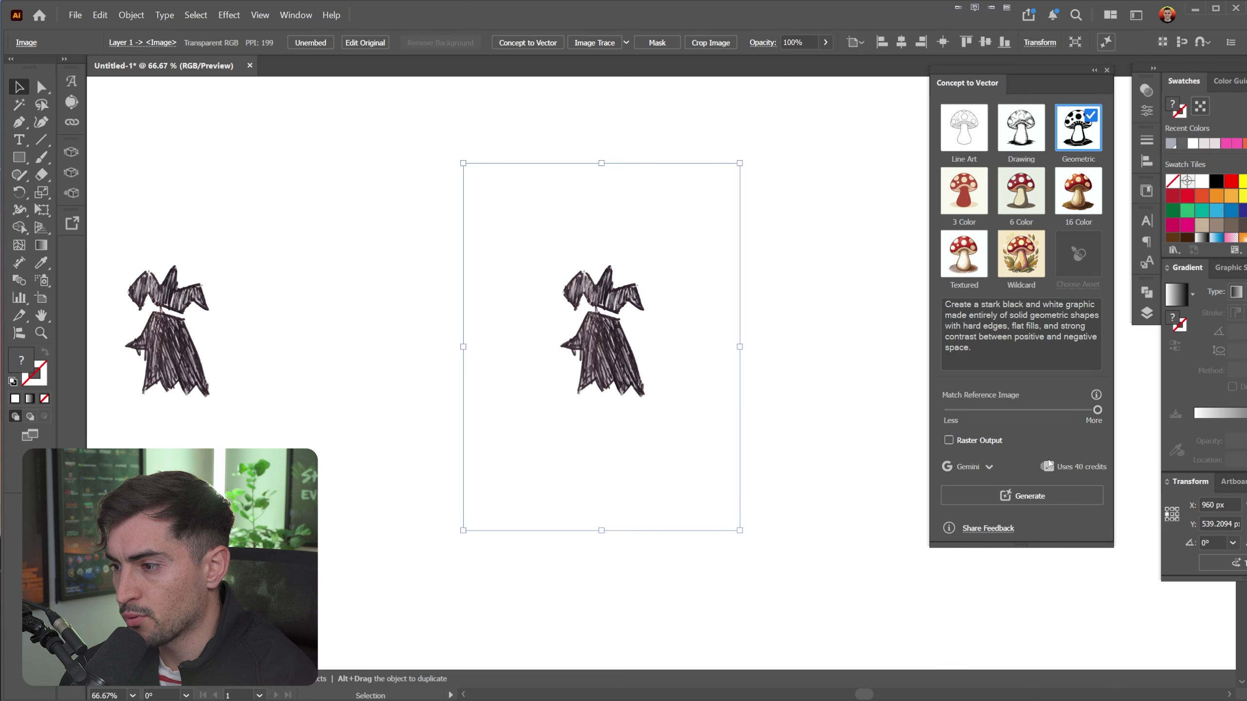
left_click(1027, 498)
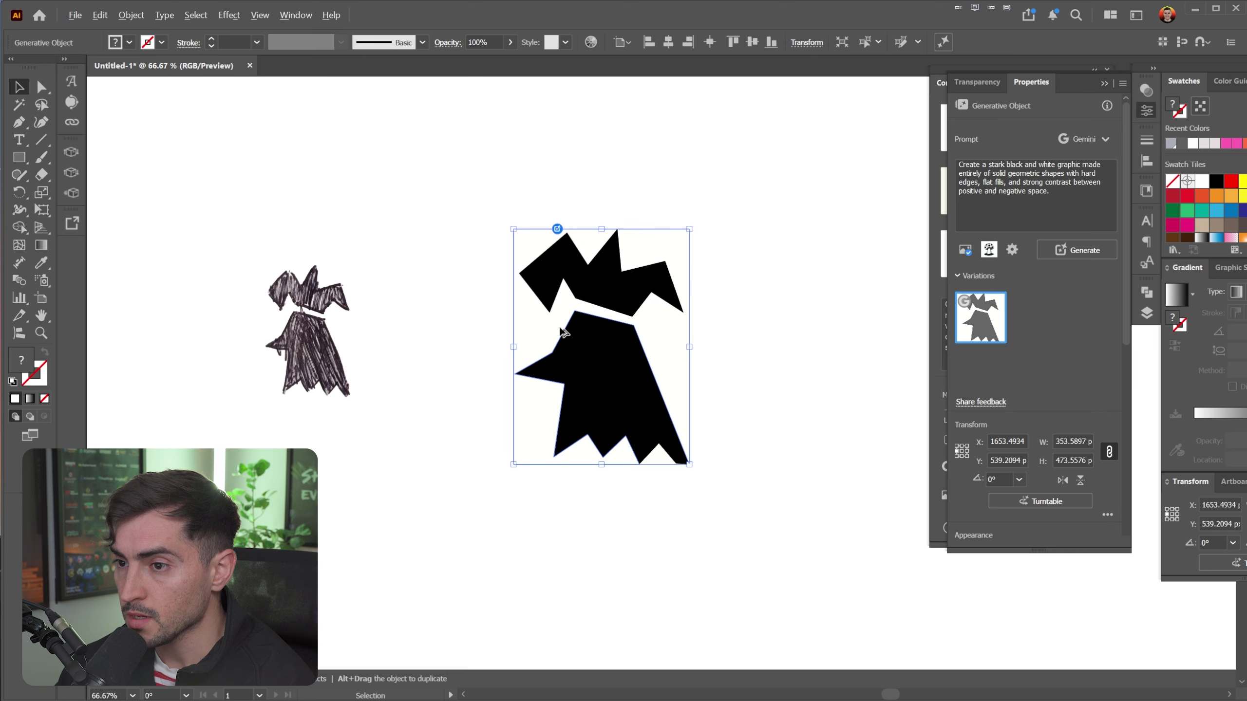
- Scale the generated black graphic to about the sketch's size and position it beside the sketch
scroll(566, 326, "up", 1)
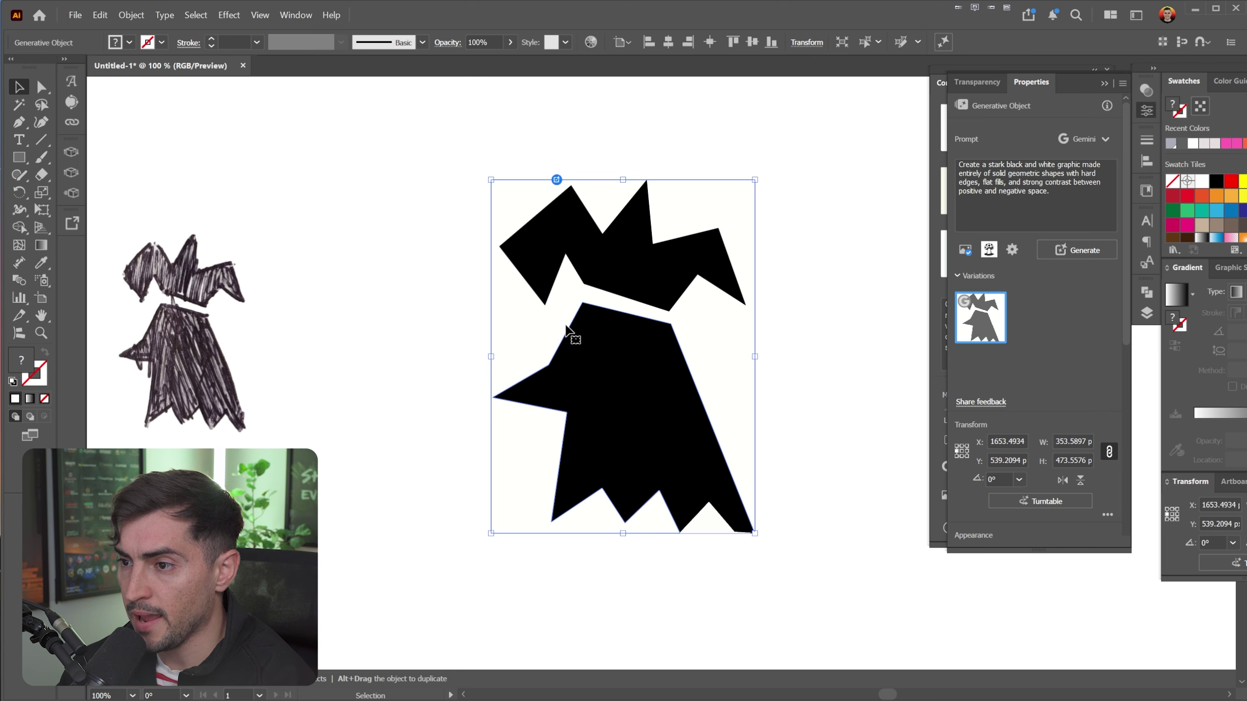
left_click_drag(161, 330, 300, 313)
scroll(301, 313, "up", 3)
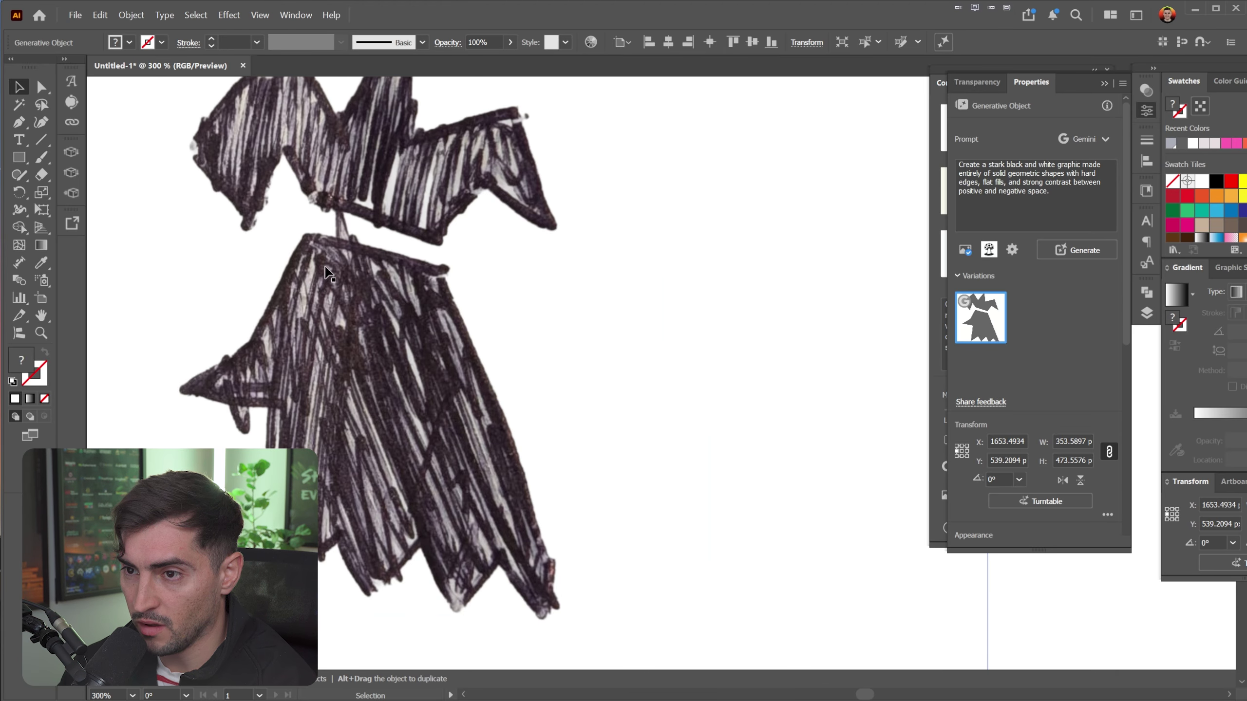
scroll(370, 295, "down", 2)
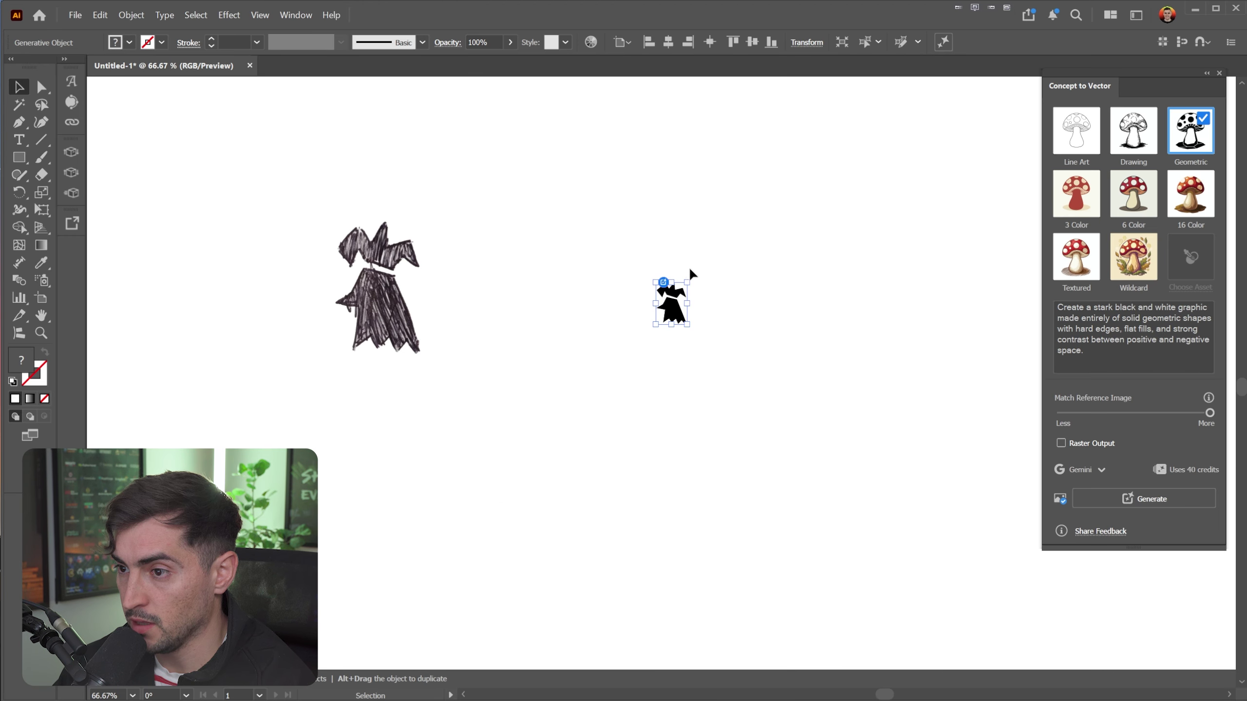
left_click_drag(687, 282, 720, 237)
mouse_move(681, 314)
left_mouse_down()
mouse_move(680, 304)
mouse_move(436, 280)
left_mouse_up()
scroll(668, 305, "up", 2)
left_click_drag(241, 295, 665, 328)
mouse_move(852, 312)
left_mouse_down()
mouse_move(774, 322)
mouse_move(757, 362)
left_mouse_up()
- Compare the generated graphic's jagged lower edge with the sketch and examine the anchor points of its body shape
left_click(395, 334)
scroll(395, 334, "up", 1)
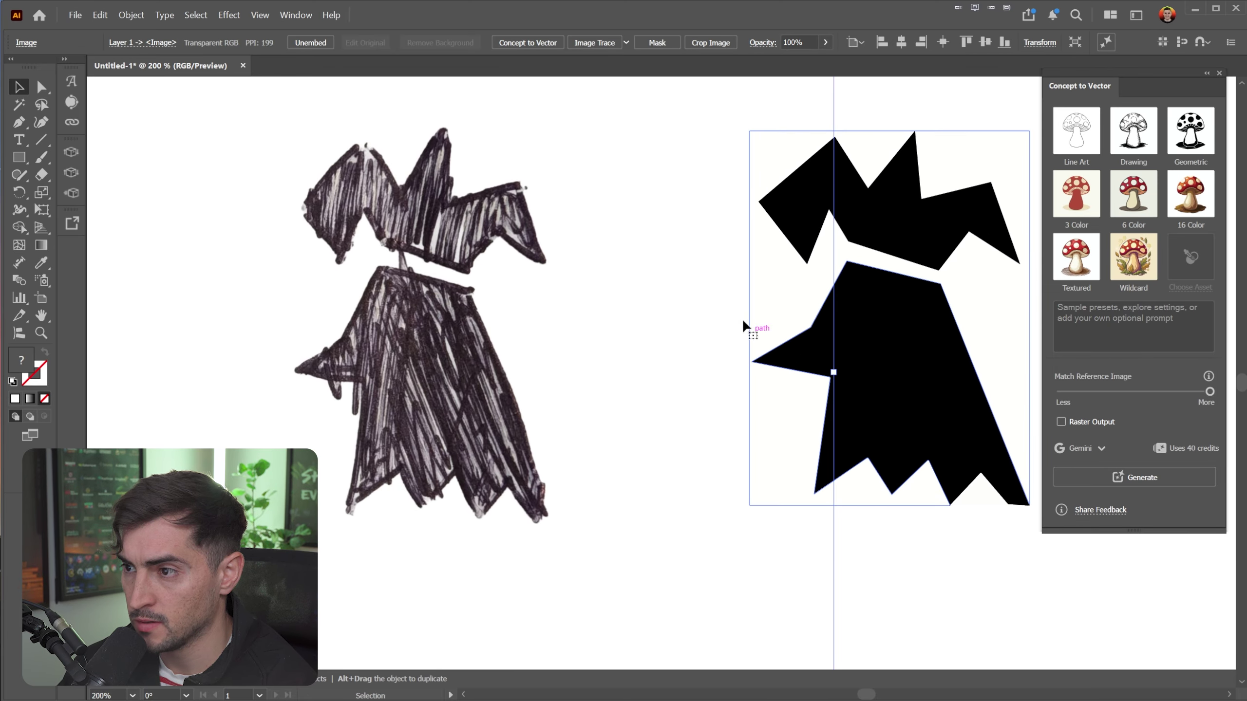
left_click_drag(1017, 460, 894, 459)
scroll(388, 521, "up", 1)
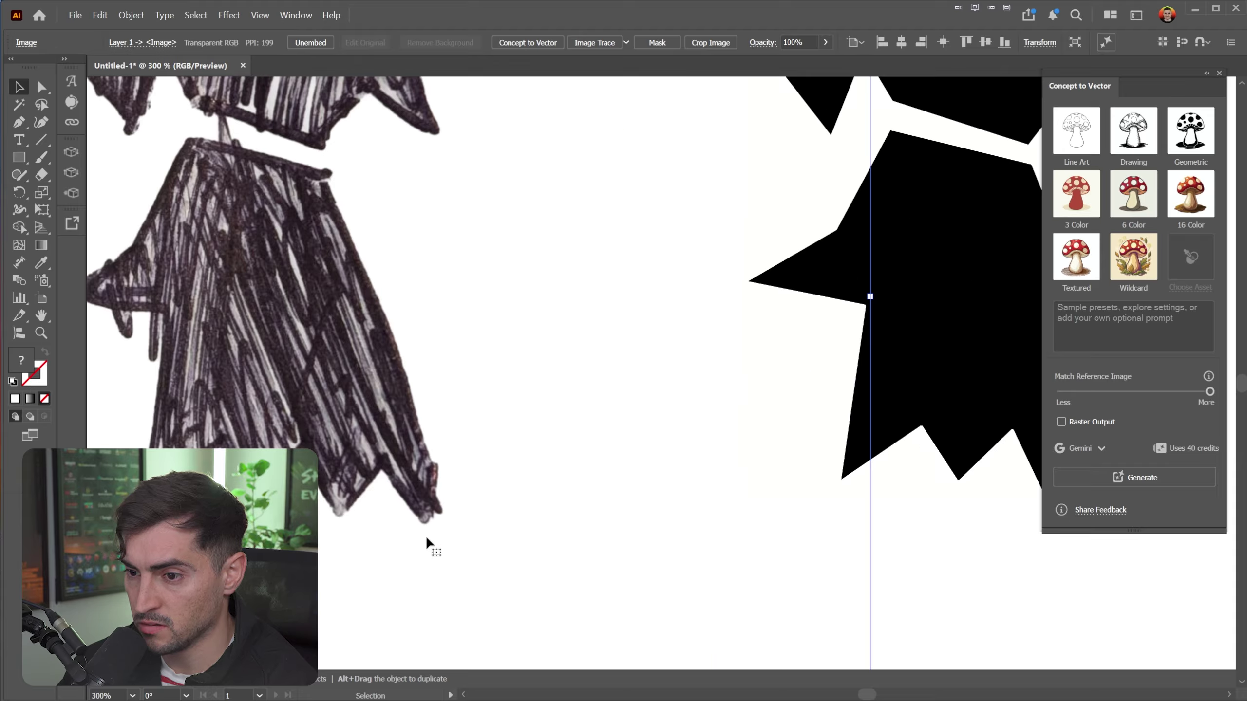
left_click_drag(598, 437, 214, 388)
scroll(758, 456, "up", 2)
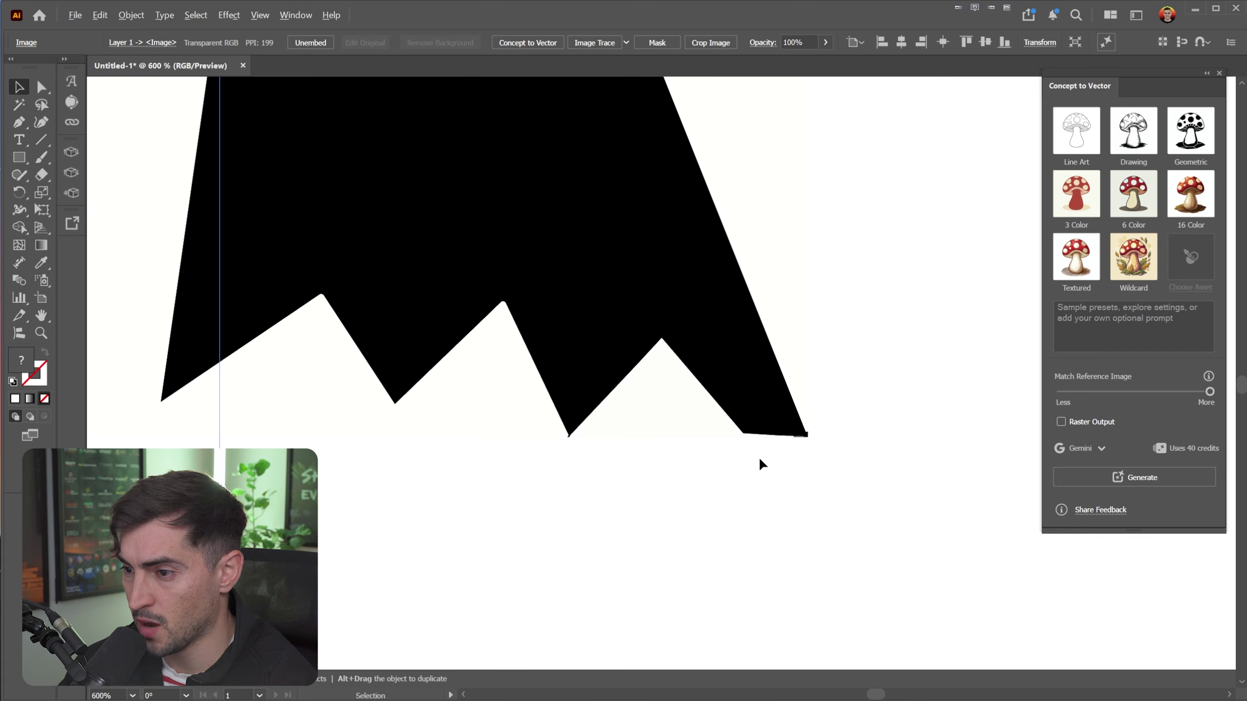
key("a")
left_click(808, 436)
scroll(808, 437, "down", 2)
left_click(846, 382)
scroll(868, 267, "down", 2)
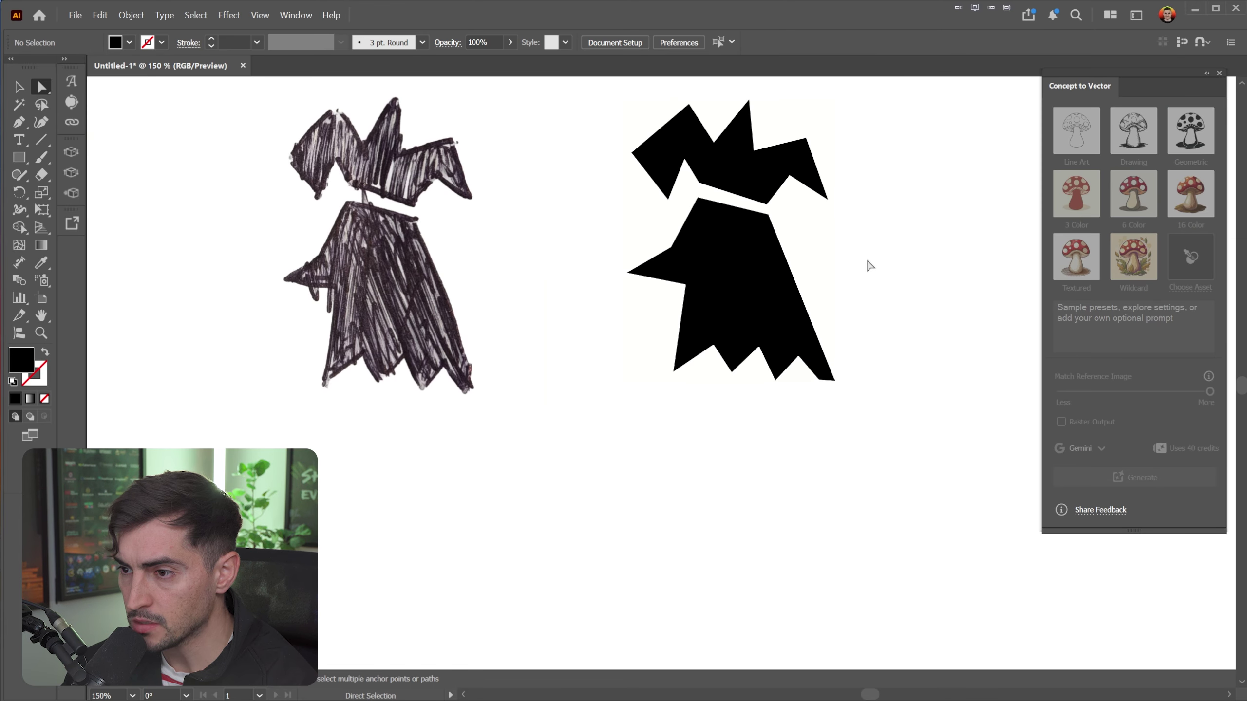
left_click_drag(883, 250, 629, 362)
left_click(503, 361)
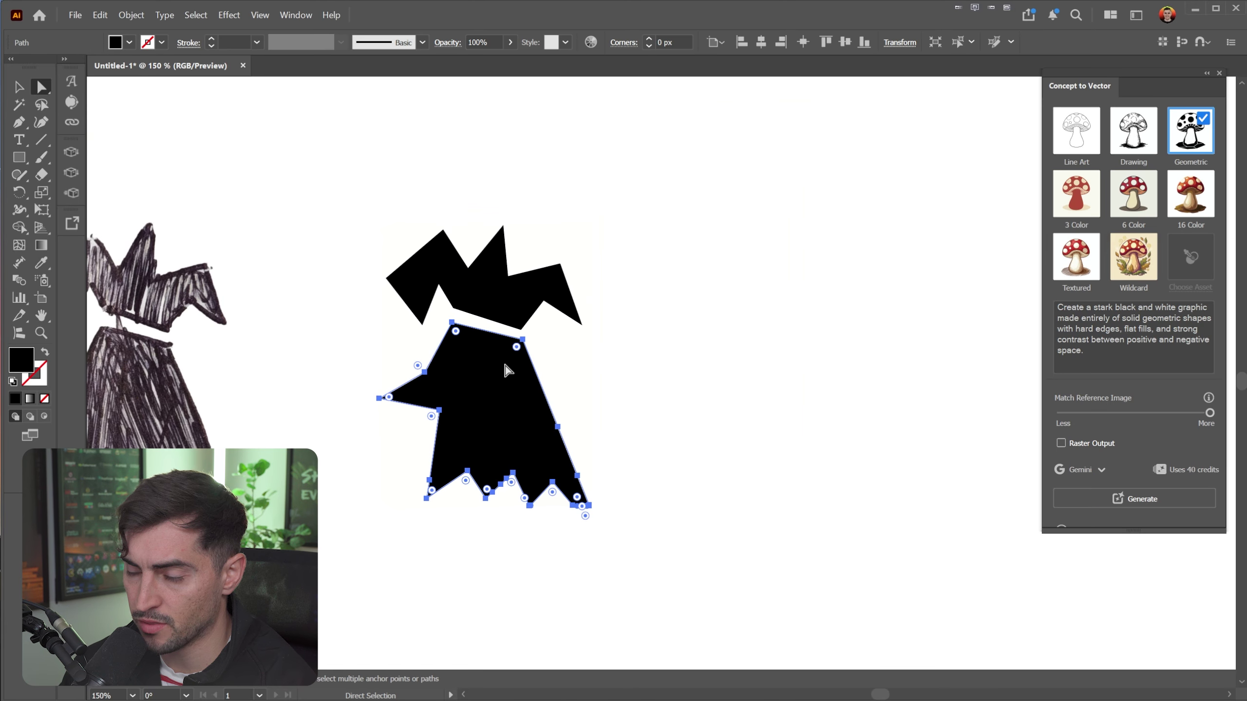
- Duplicate the generated black graphic and place the copy to its right
key("v")
left_click_drag(536, 277, 643, 298)
scroll(720, 284, "up", 1)
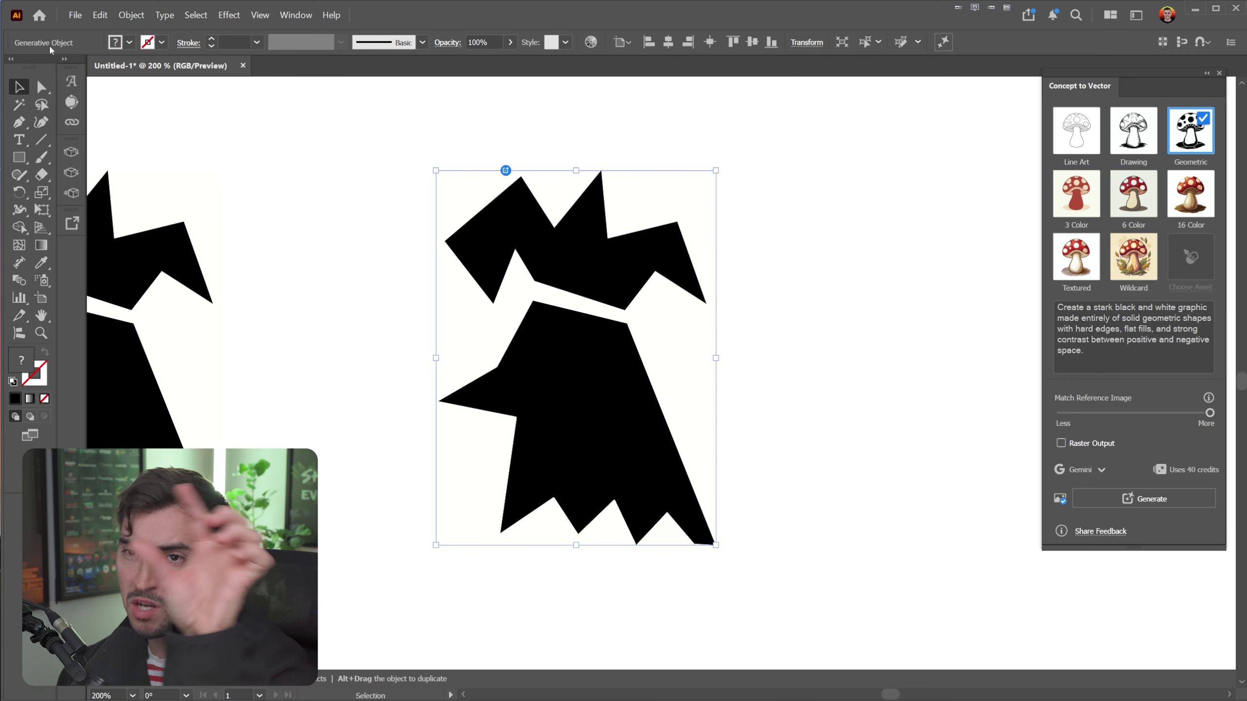
- Isolate the duplicated graphic and recolour its comb shape orange-red and its body shape yellow-orange
double_click(596, 258)
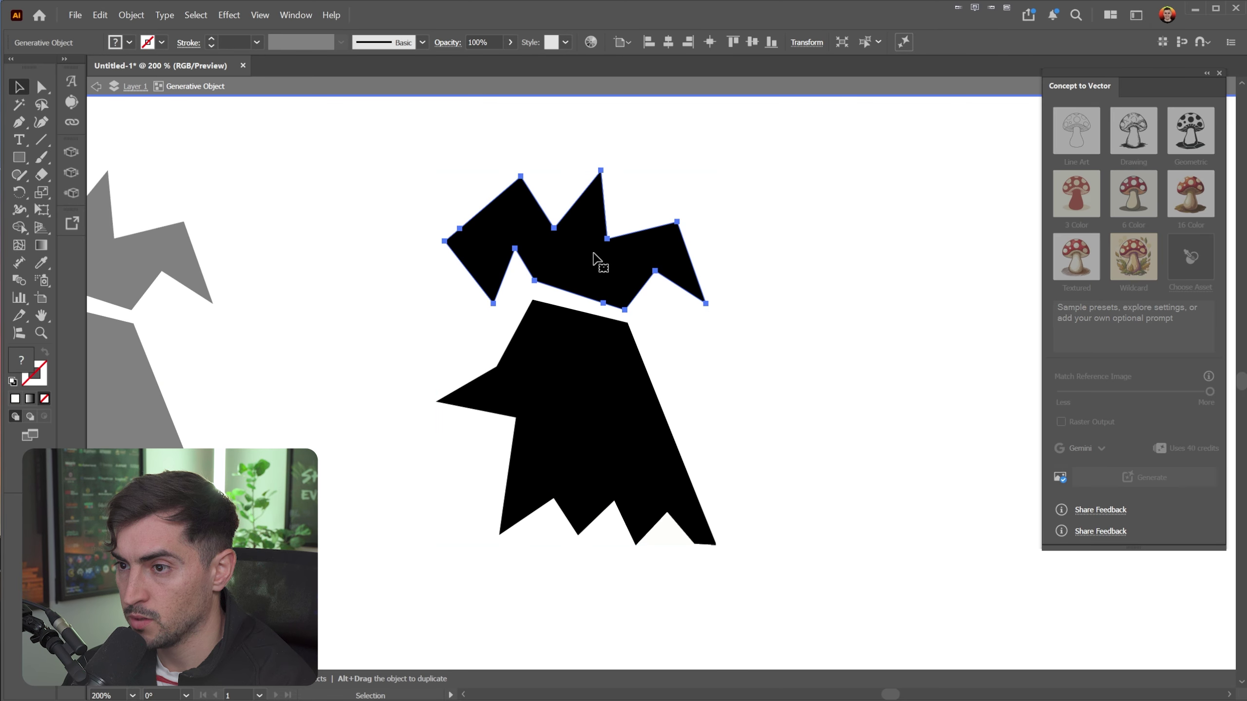
double_click(21, 360)
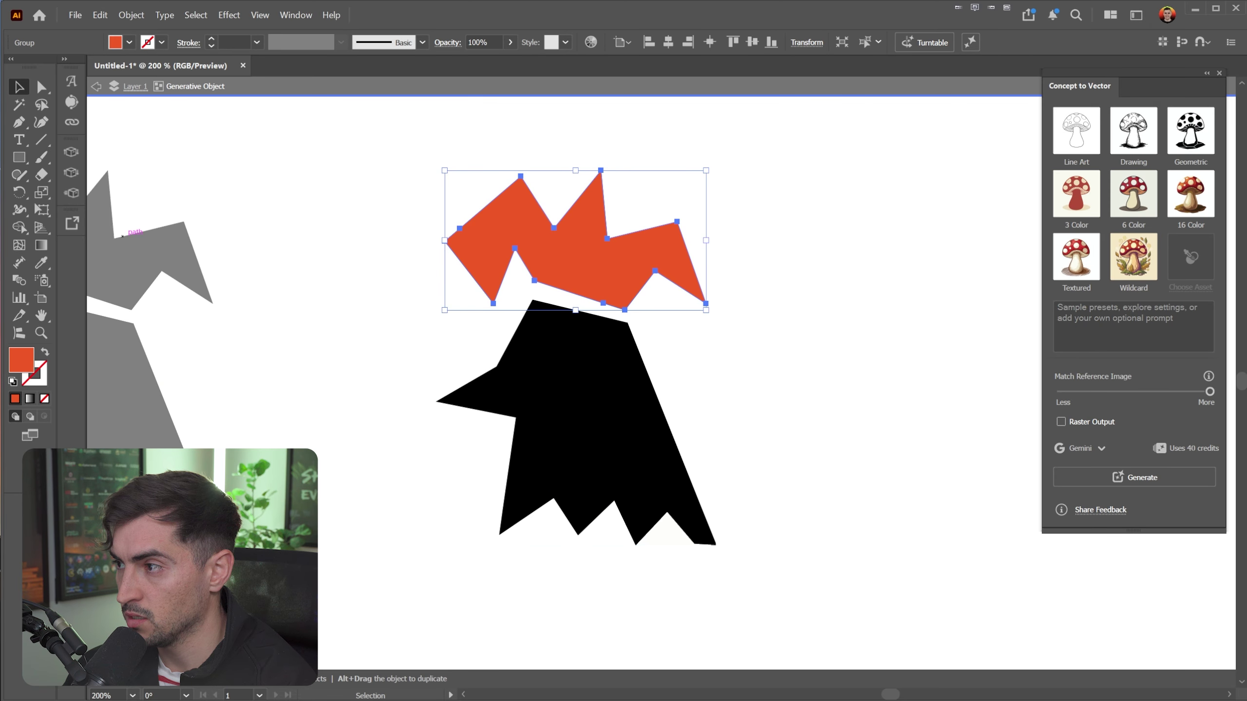
left_click(715, 309)
left_click(604, 384)
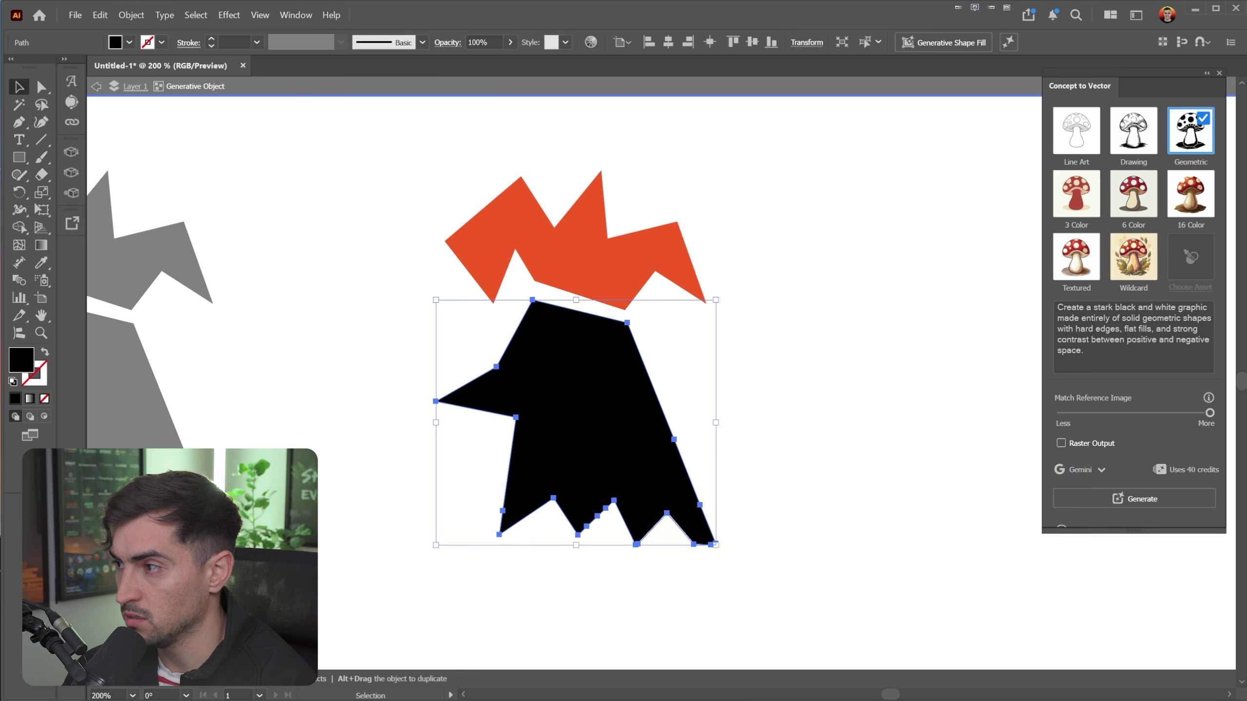
double_click(22, 360)
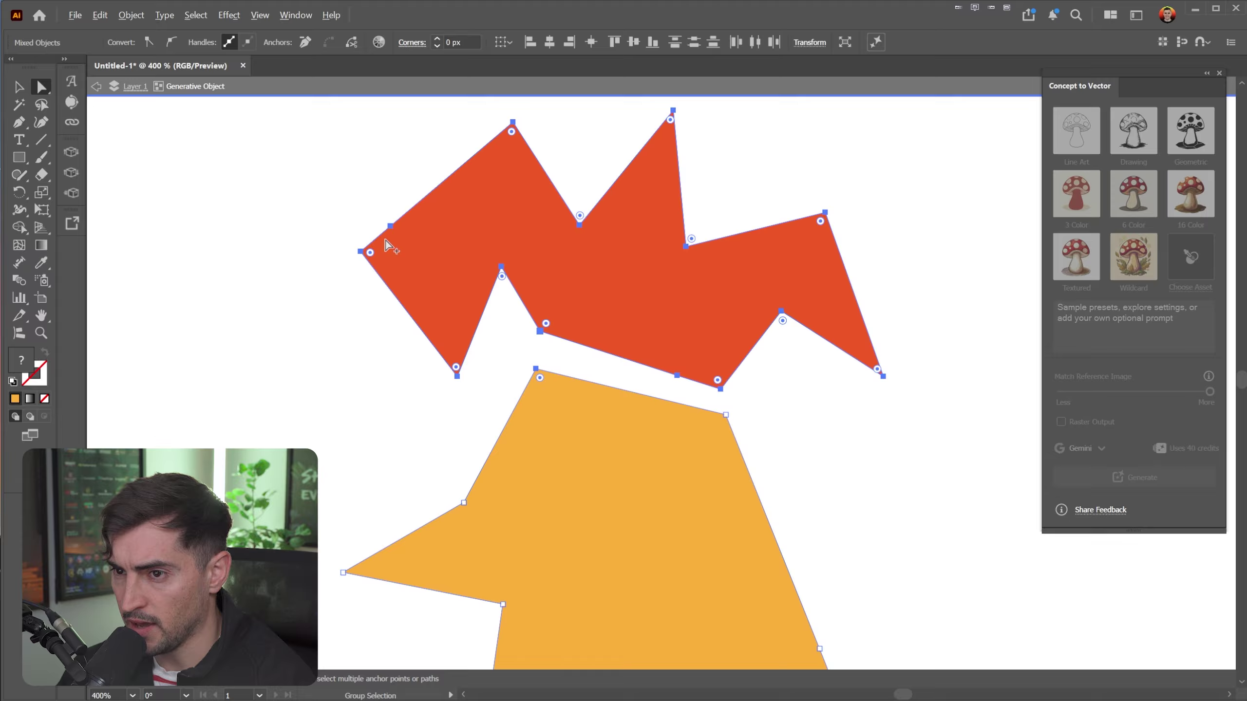
- Delete two redundant anchor points on a straight zigzag edge along the bottom of the yellow-orange body
scroll(386, 240, "down", 2)
scroll(491, 258, "down", 3)
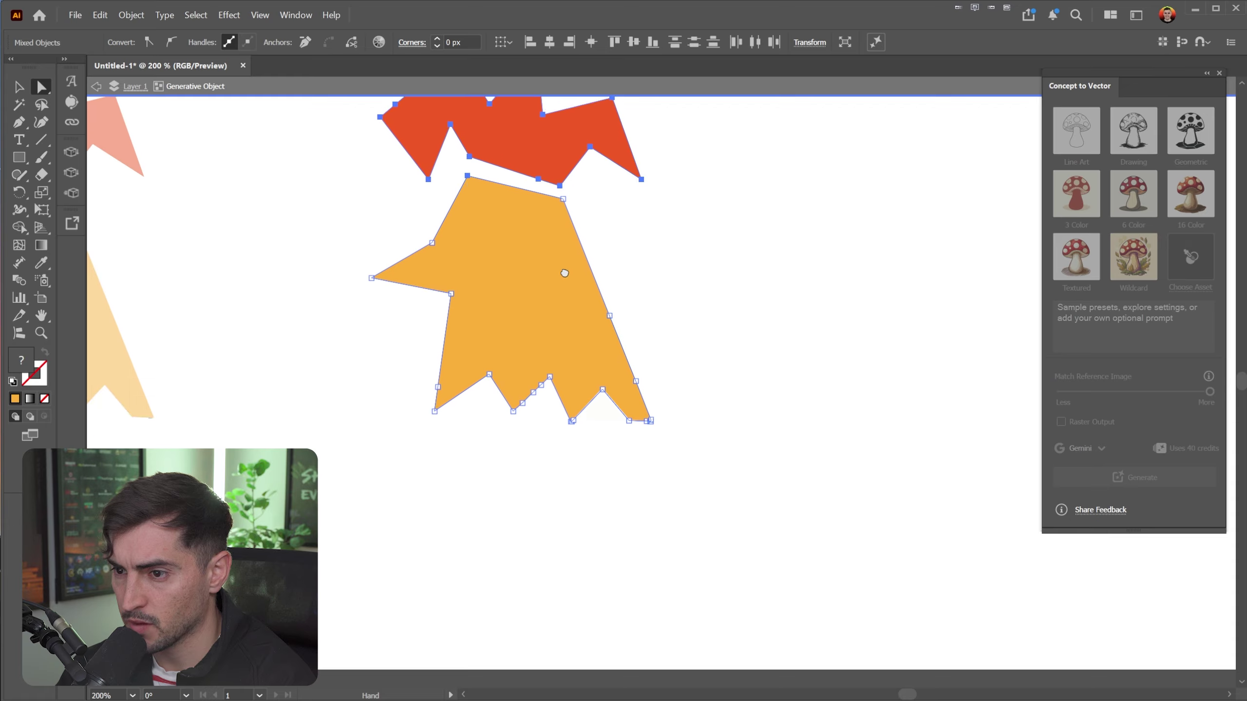
scroll(528, 393, "up", 5)
left_click(543, 385)
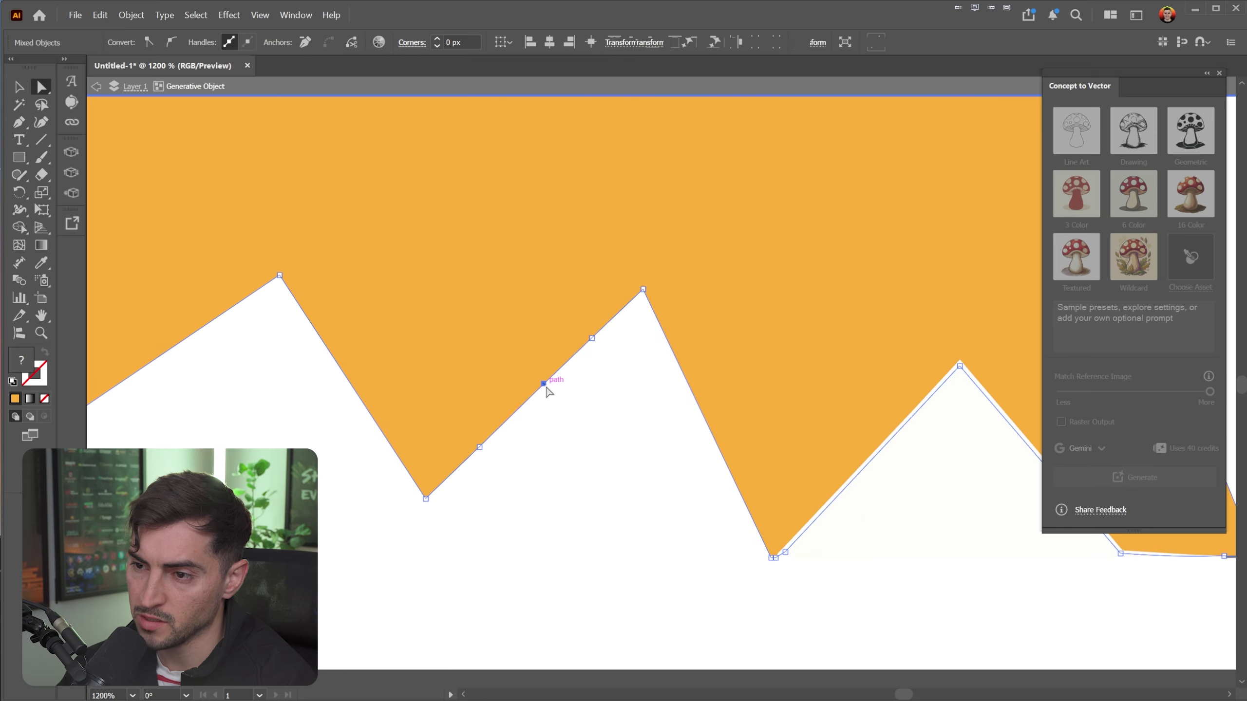
left_click_drag(634, 382, 550, 330)
left_click_drag(569, 399, 531, 378, "shift")
key("Delete")
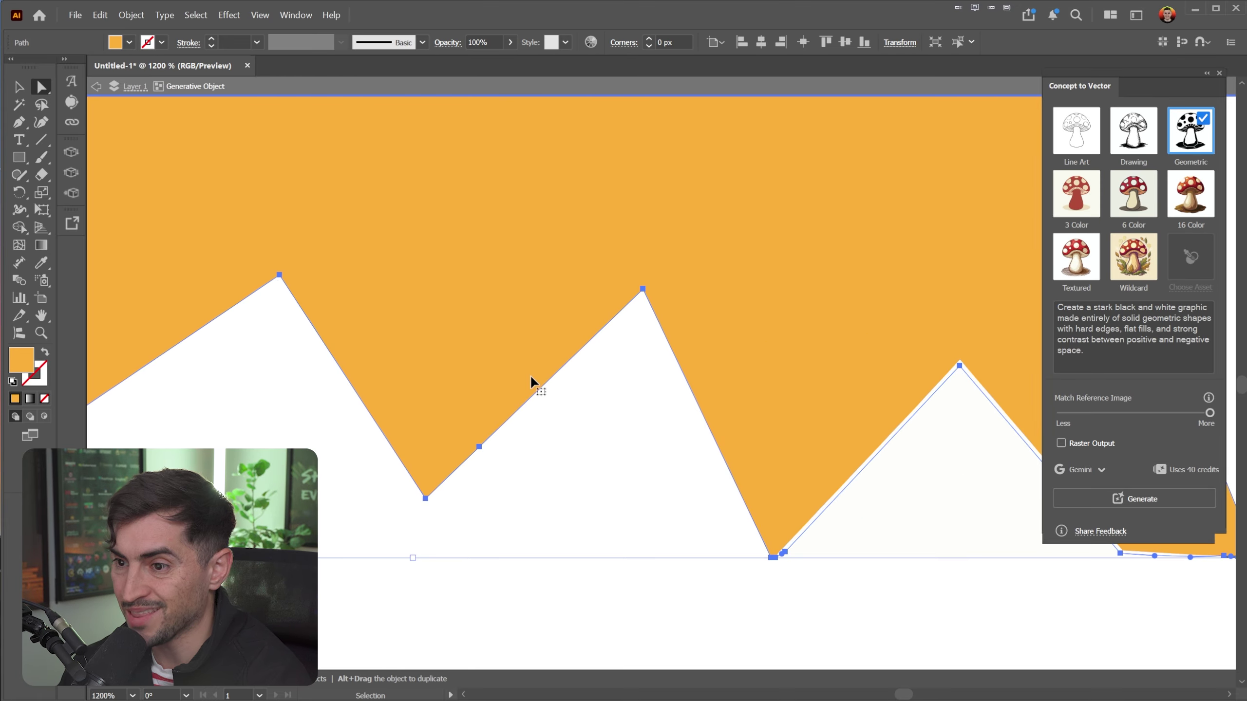
- Trace the sketched body's front edge and jagged bottom with the Pen tool, starting just below the beak
scroll(539, 403, "down", 1)
key("p")
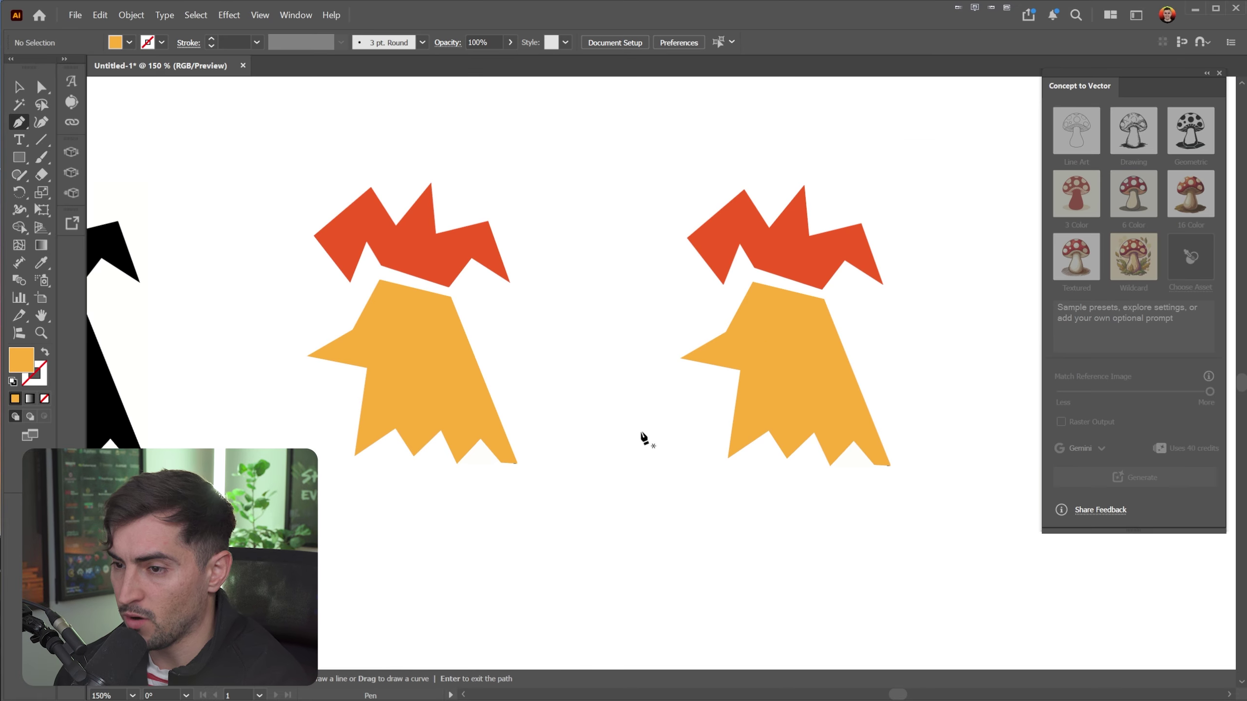
left_click_drag(643, 435, 1045, 402)
left_click_drag(364, 382, 818, 399)
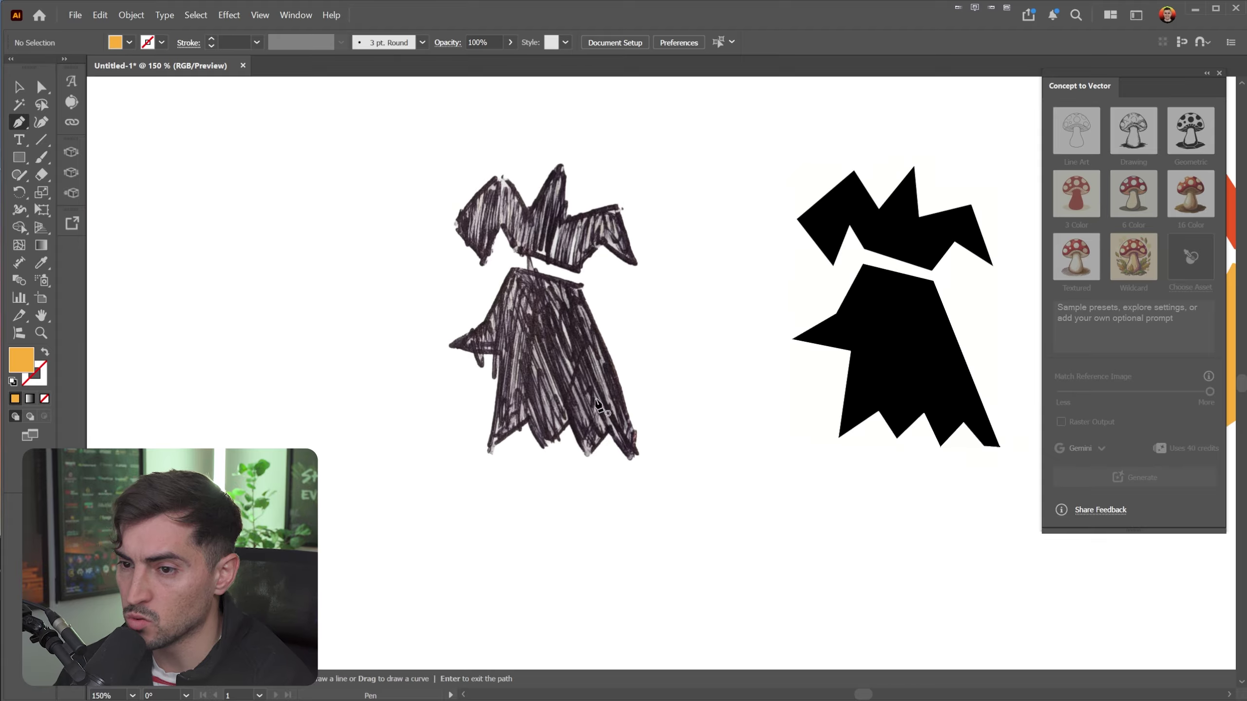
scroll(470, 426, "up", 1)
left_click(516, 332)
left_click(495, 462)
left_click(548, 423)
left_click(566, 461)
left_click(604, 424)
left_click(619, 461)
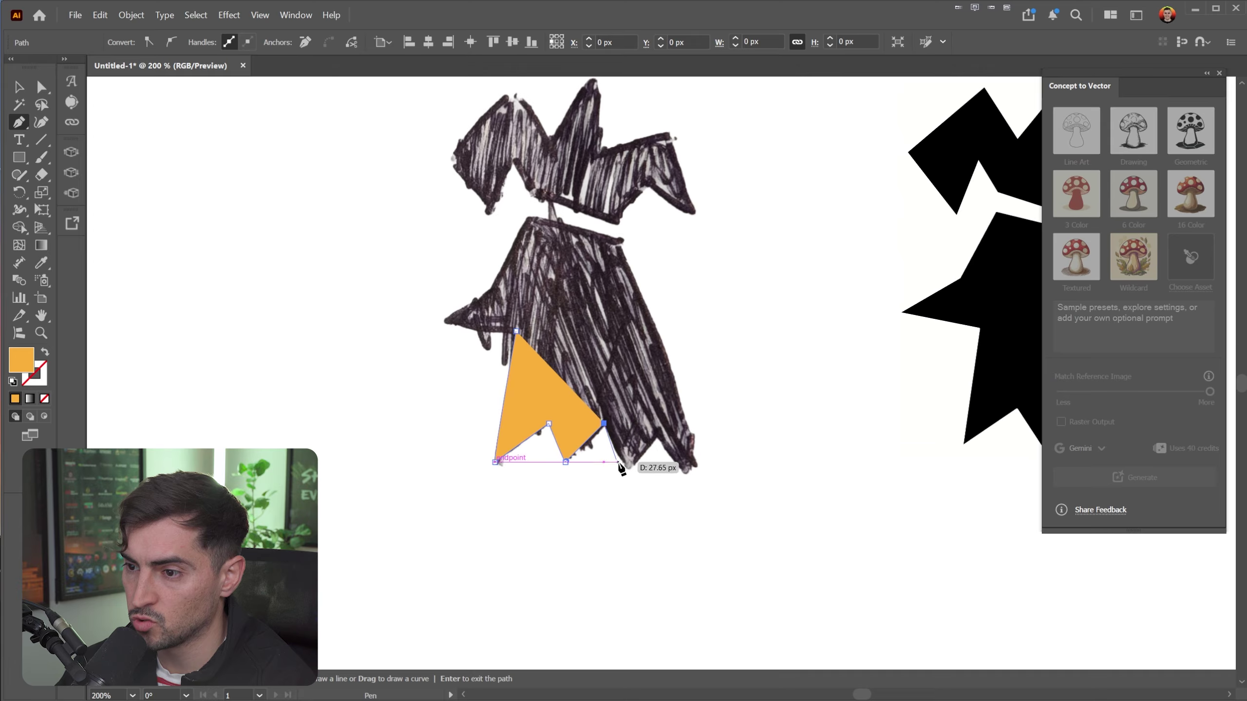
left_click(660, 435)
left_click(688, 467)
- Continue the traced path up the back, across the top and around the beak, and close it at its starting point
left_click(622, 239)
left_click(520, 222)
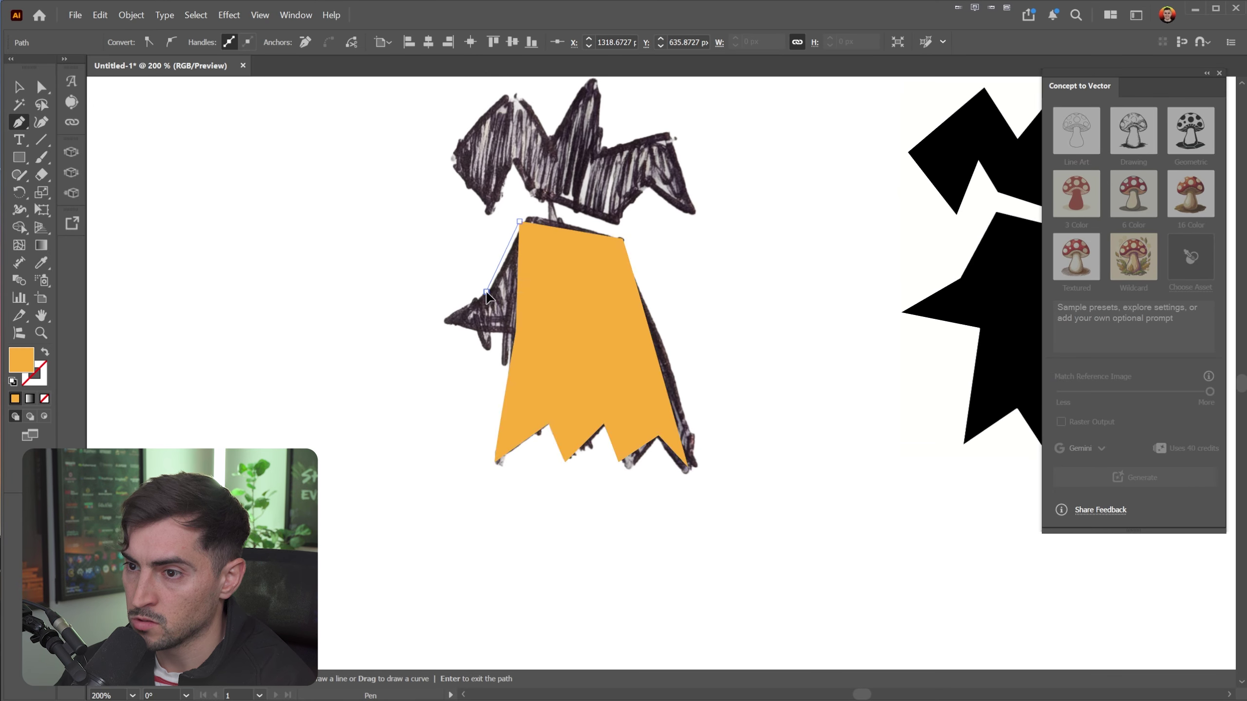
left_click(486, 292)
left_click(404, 330)
left_click(516, 332)
- Move the traced shape's beak-tip anchor point inward, closer to the beak tip in the sketch
key("v")
key("a")
left_click_drag(405, 329, 429, 334)
key("v")
left_click_drag(759, 269, 777, 270)
- Generate a Line Art version of the recoloured generative rooster graphic
left_click(617, 419)
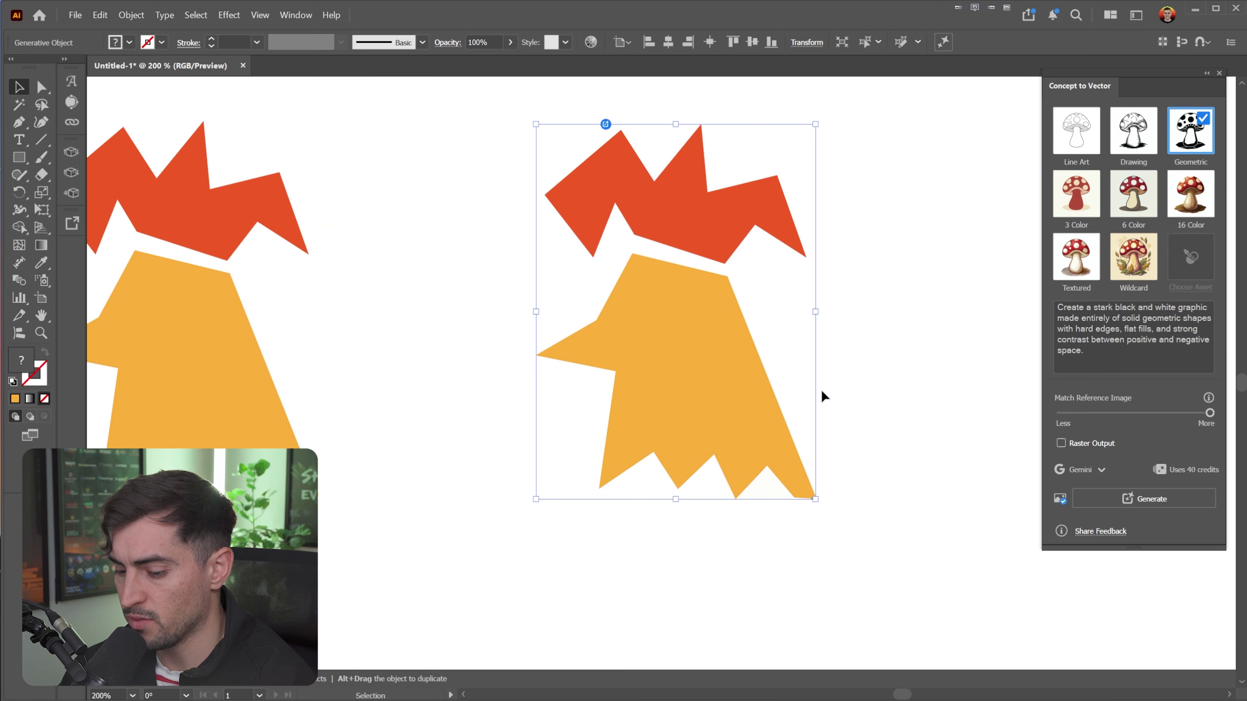
key("a")
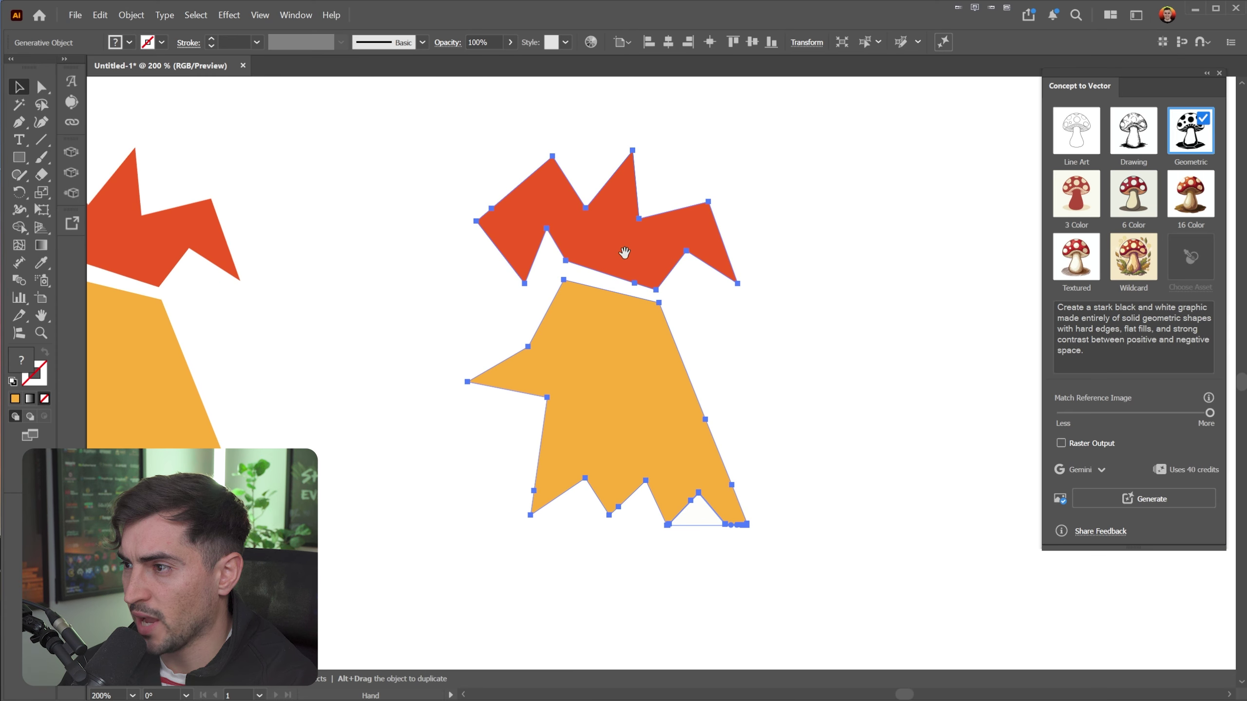
left_click(1076, 143)
left_click(1125, 479)
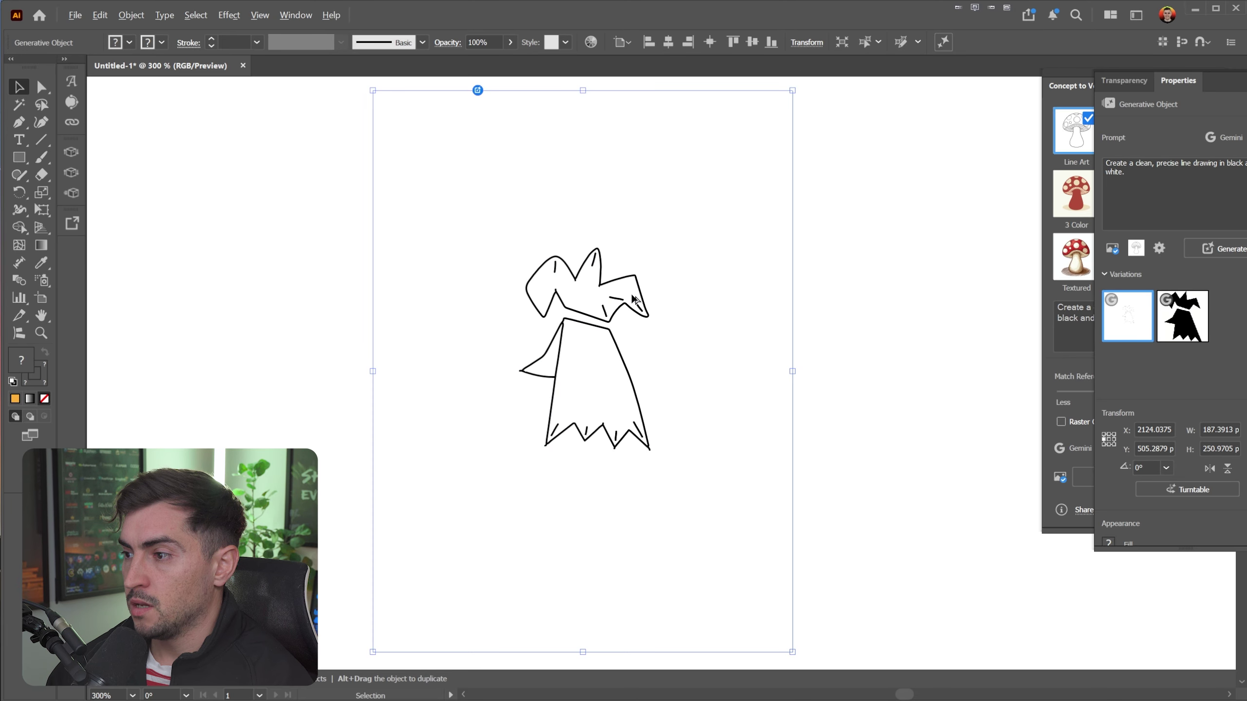
- Float the Properties panel over the canvas and switch the generative object from line art back to its black geometric variation
scroll(564, 335, "up", 2)
scroll(574, 354, "up", 1)
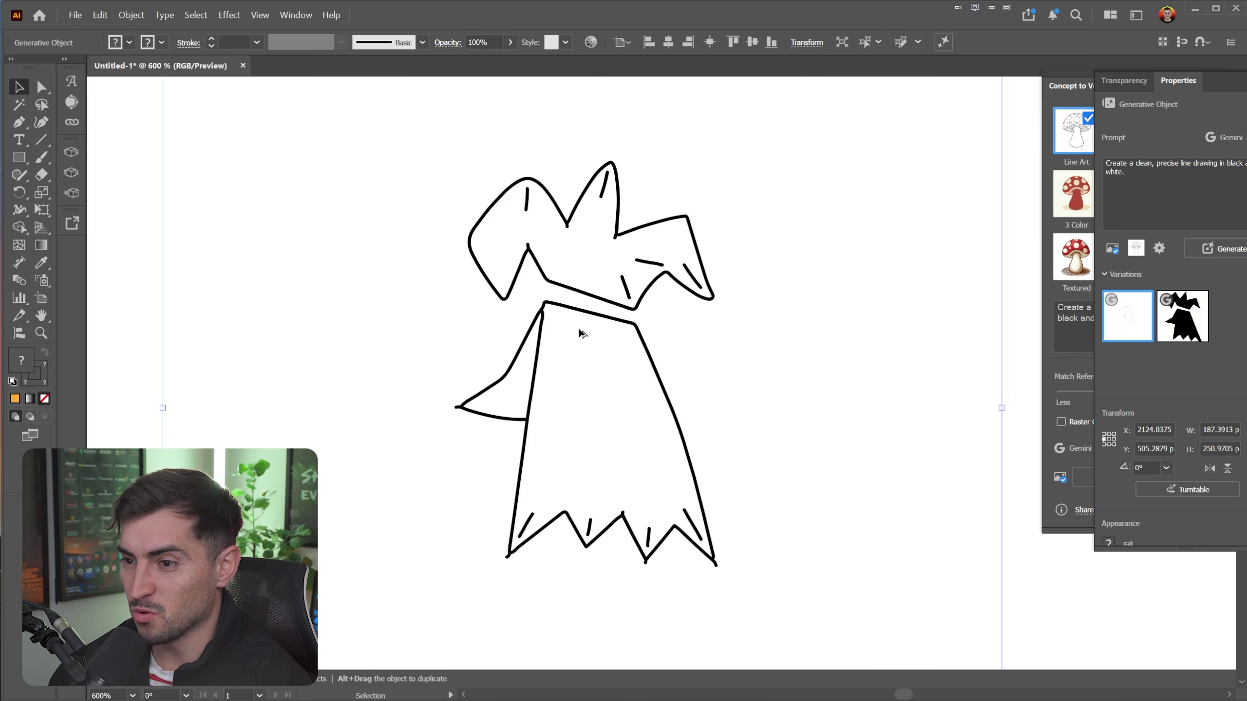
scroll(583, 334, "up", 1)
scroll(521, 313, "down", 1)
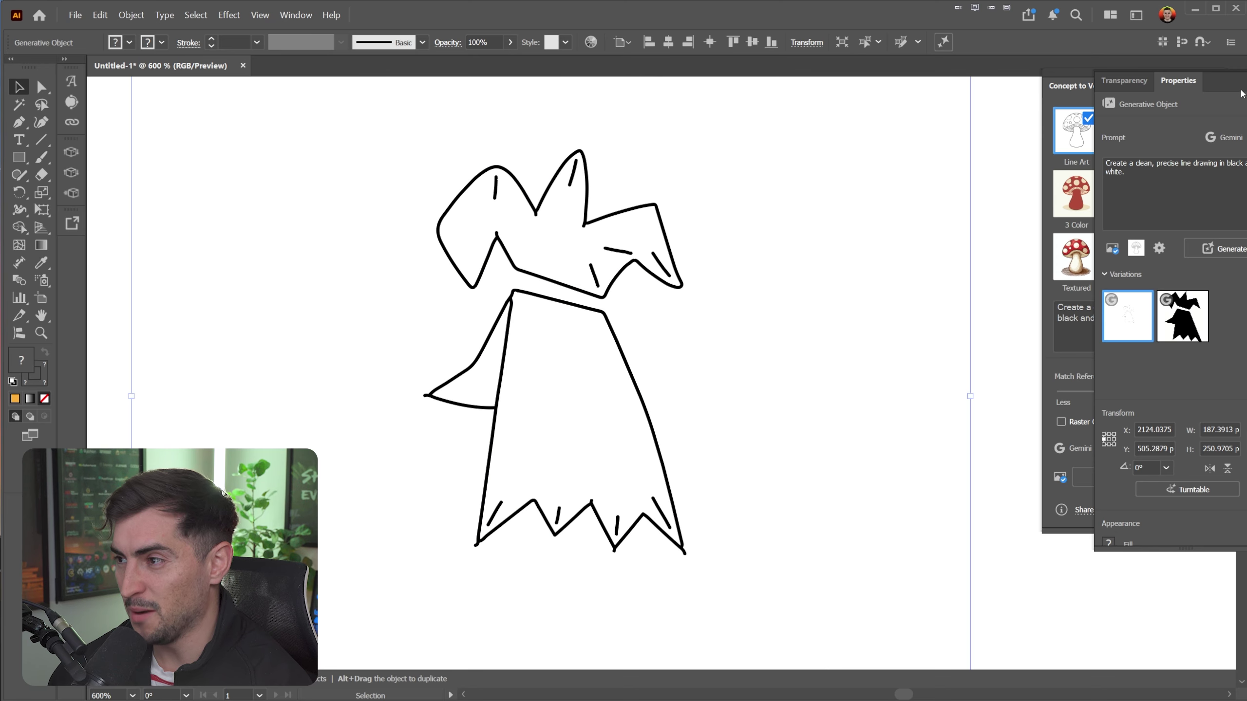
left_click_drag(1179, 80, 800, 95)
left_click(858, 336)
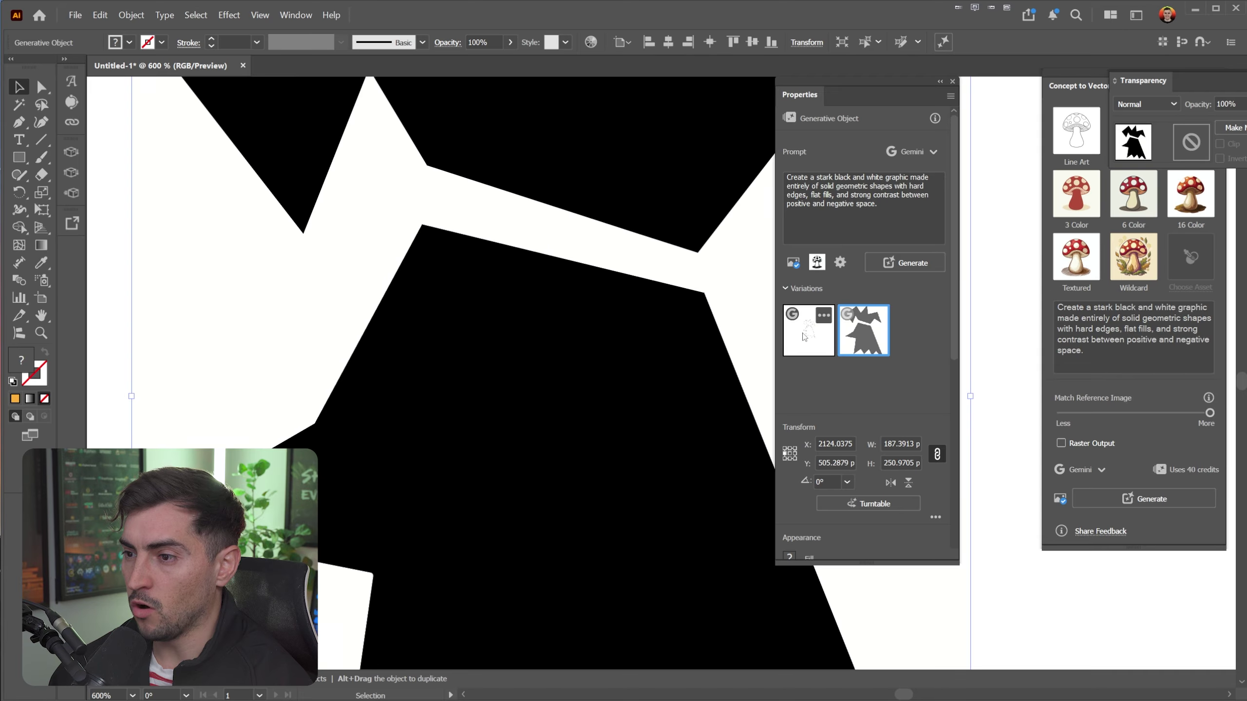
- Compare the generative object's line art and black geometric variations, leaving the line art variation active
left_click(803, 336)
scroll(652, 337, "down", 1)
left_click(854, 336)
left_click(830, 335)
scroll(633, 269, "down", 1)
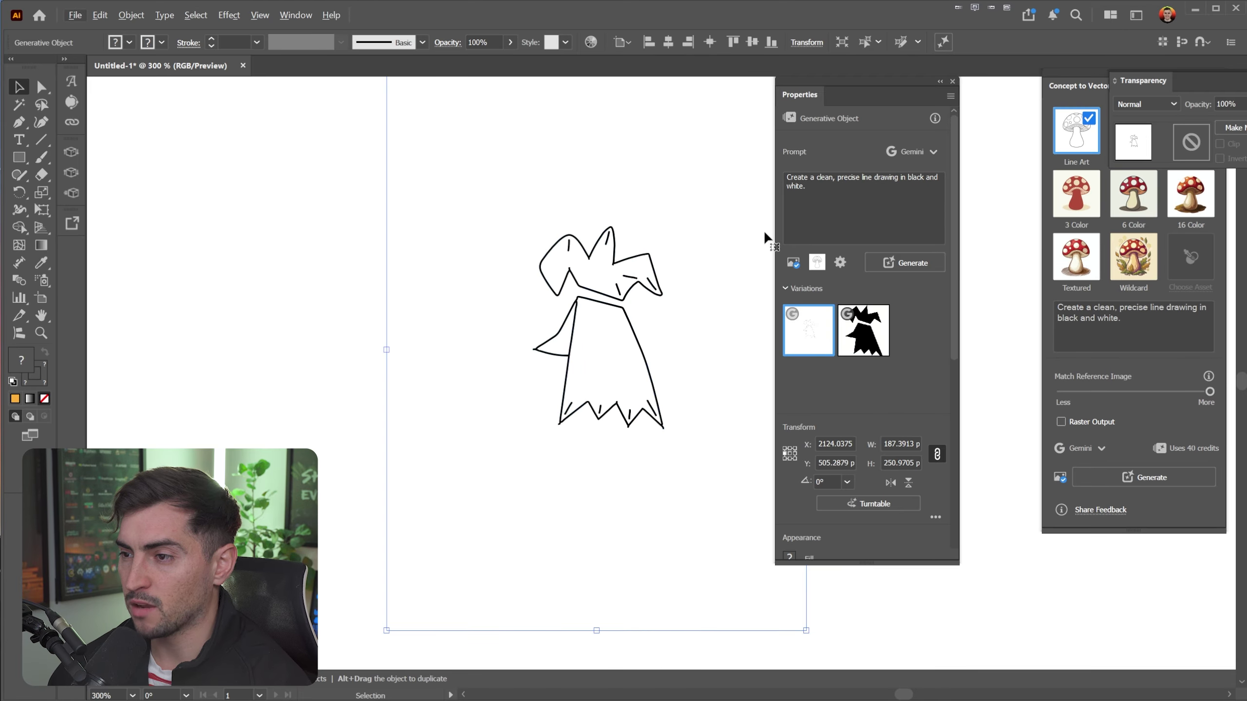
left_click(861, 341)
left_click(830, 341)
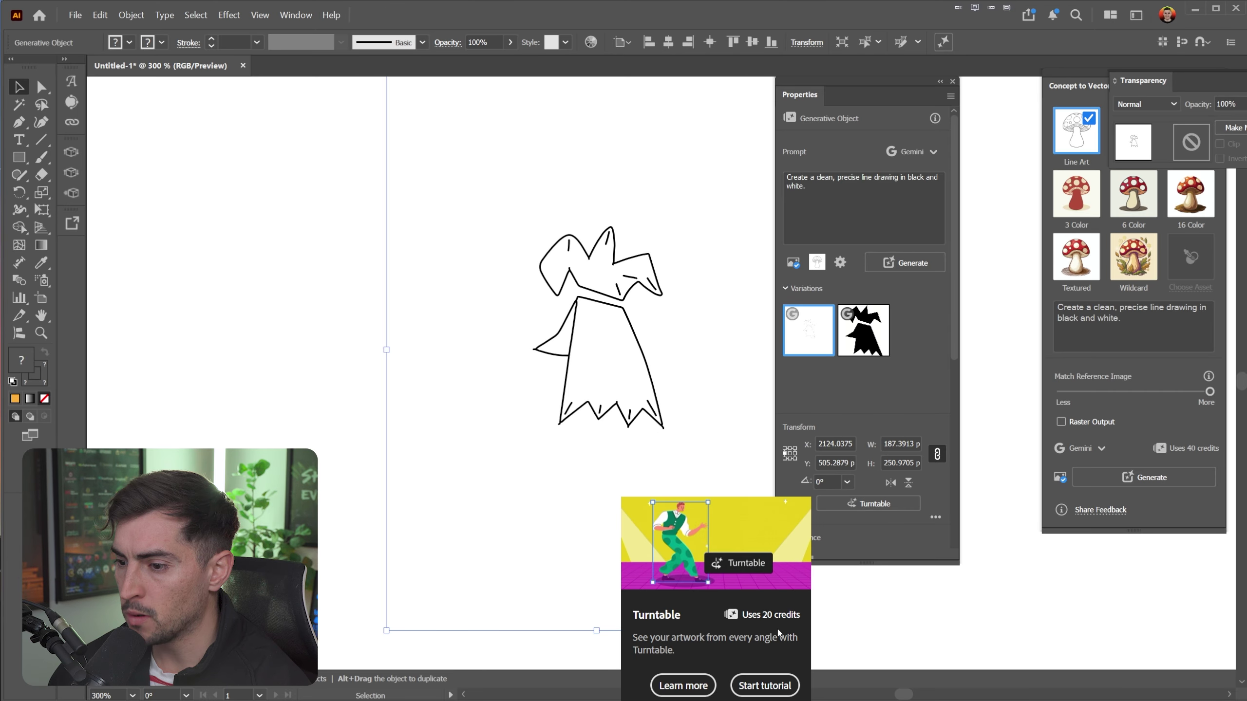
- View the sample prompt styles available for the line art generative object, and close the list
left_click(840, 264)
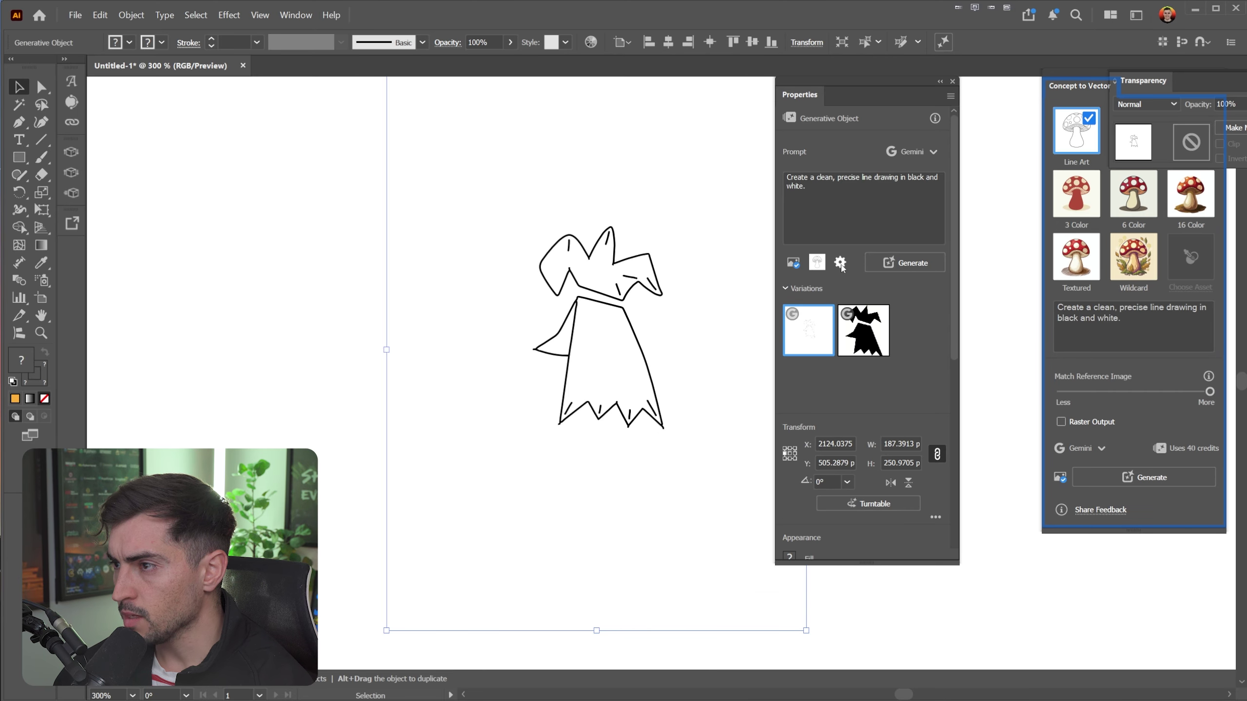
left_click(823, 265)
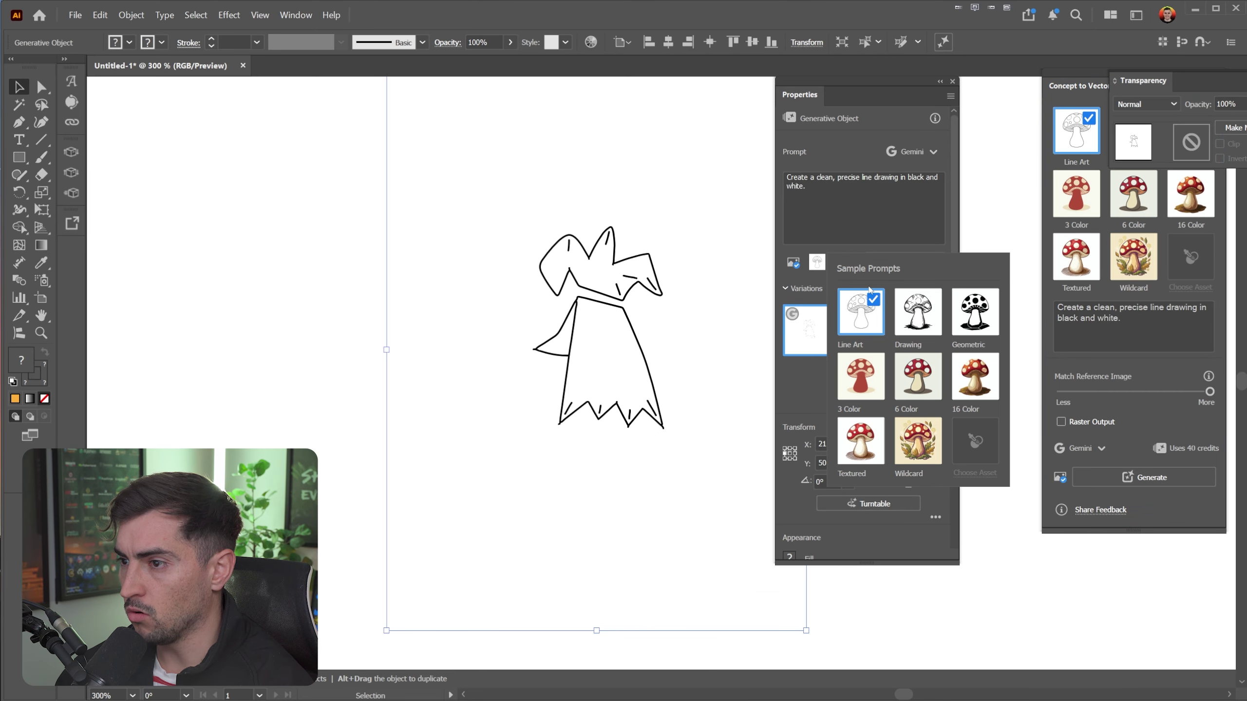
left_click(873, 232)
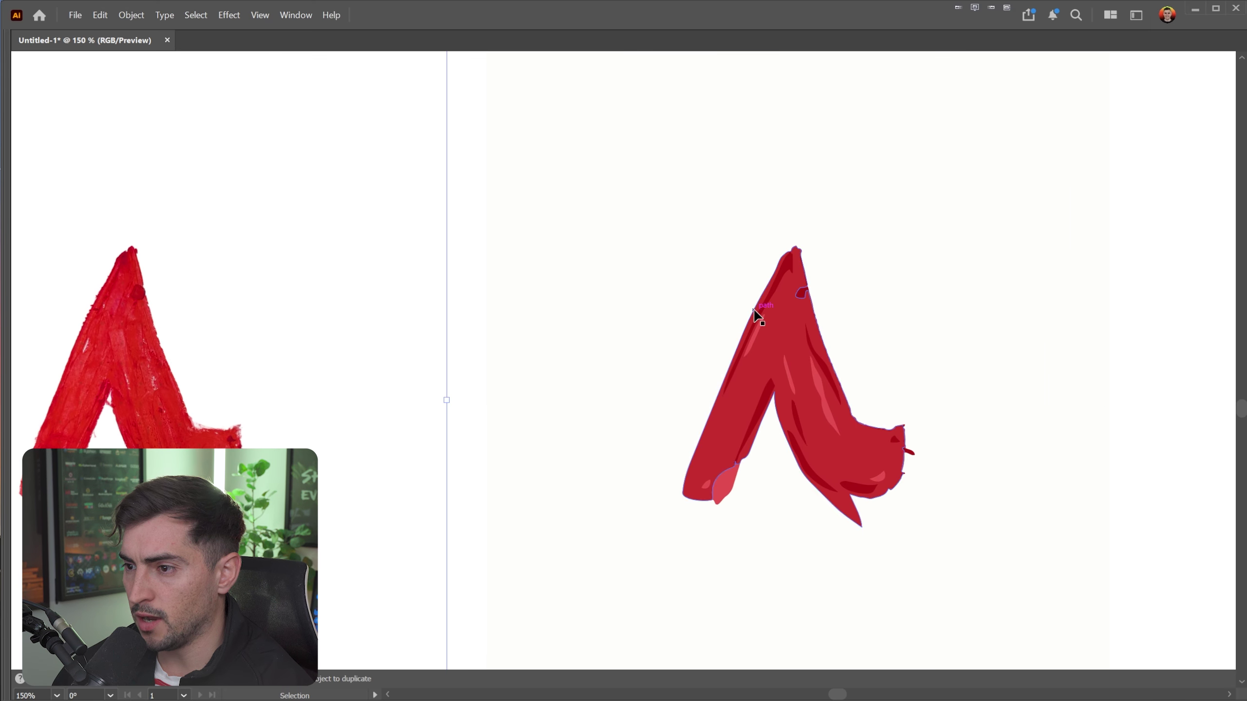
- Isolate the red A-shaped graphic and inspect the anchor points of the light highlight on its right leg
scroll(823, 356, "up", 3)
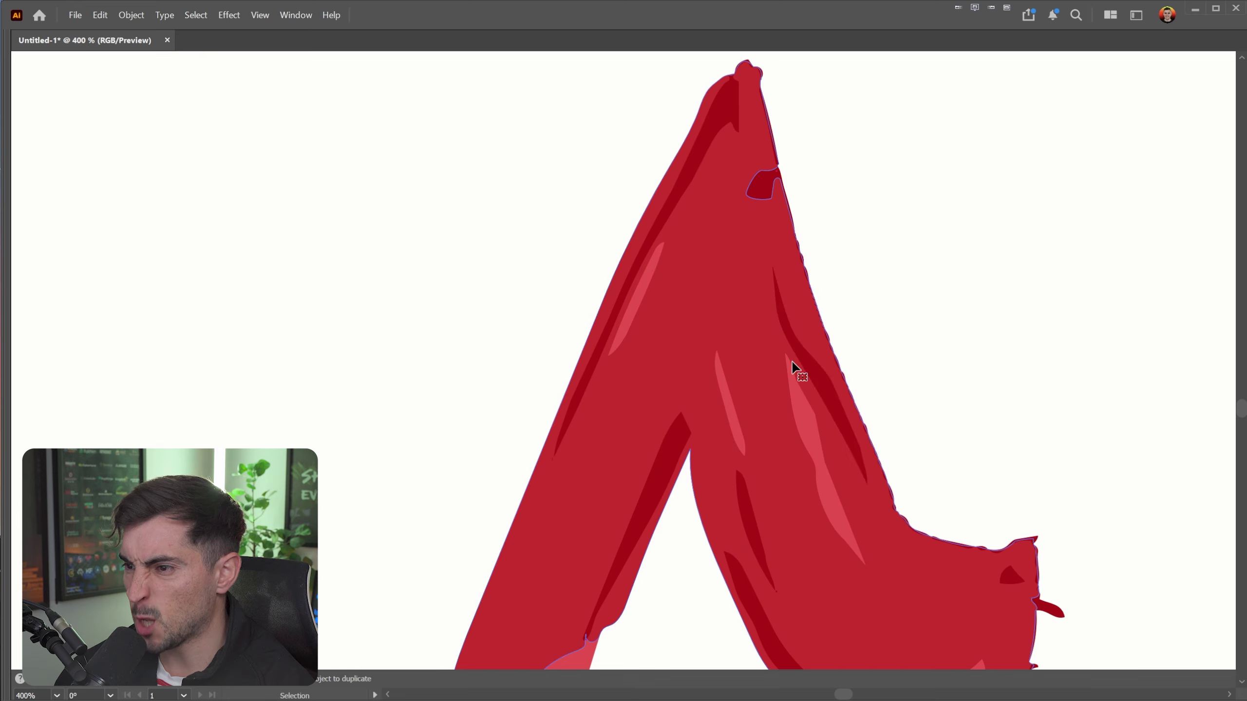
scroll(793, 249, "down", 1)
scroll(786, 397, "up", 1)
double_click(804, 395)
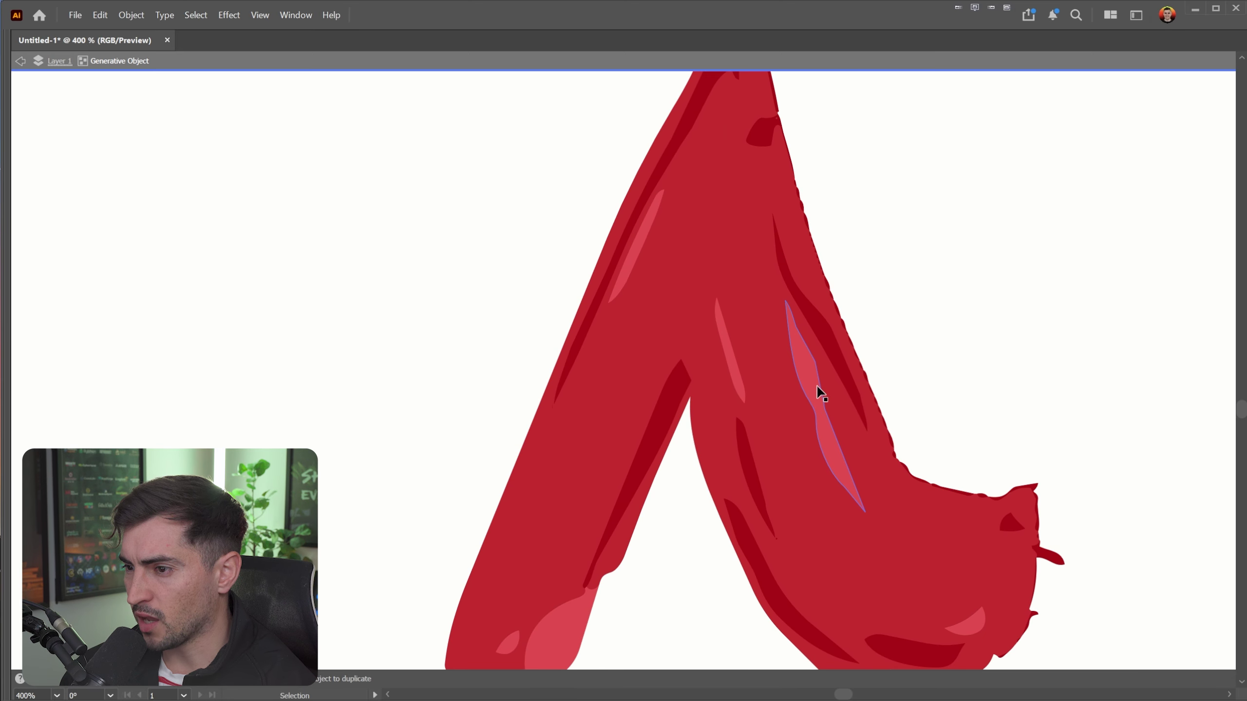
left_click_drag(844, 366, 695, 355)
key("a")
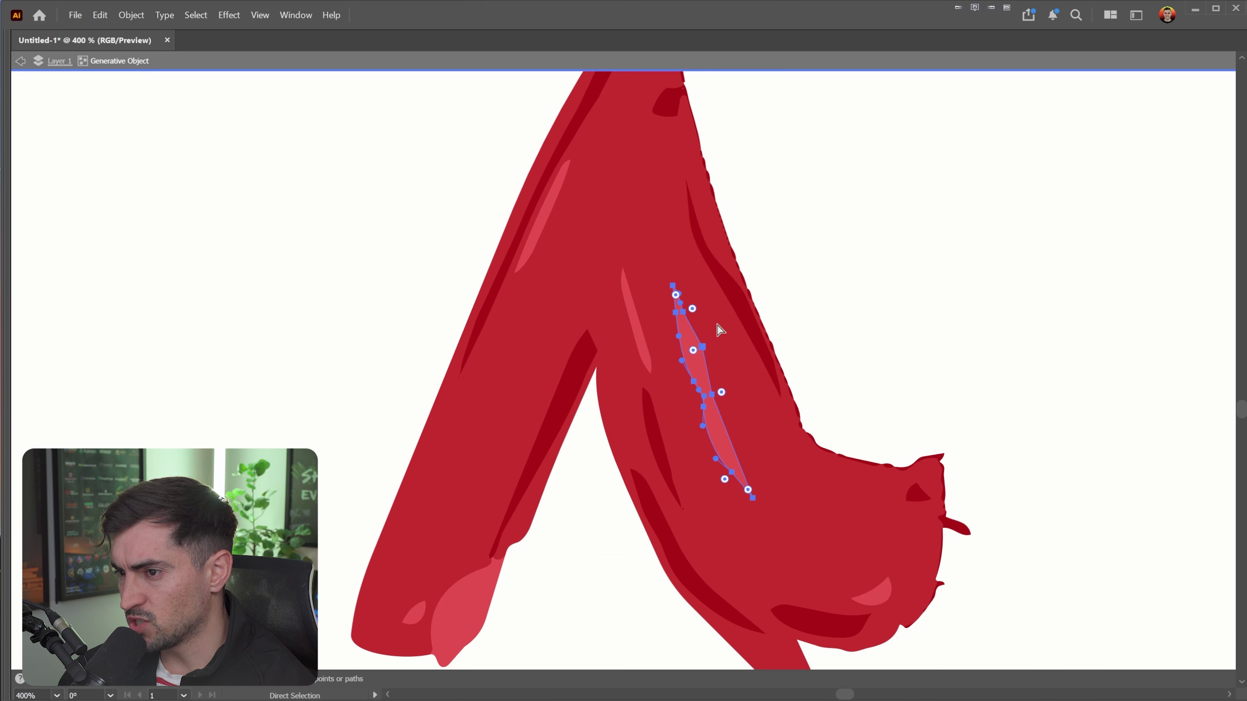
- Undo the highlight selection, leave isolation, directly select the main red path of the A-shaped graphic, and show the panels again
key("ctrl+z")
key("ctrl+z")
scroll(798, 297, "down", 4)
key("Escape")
left_click(734, 285)
key("Tab")
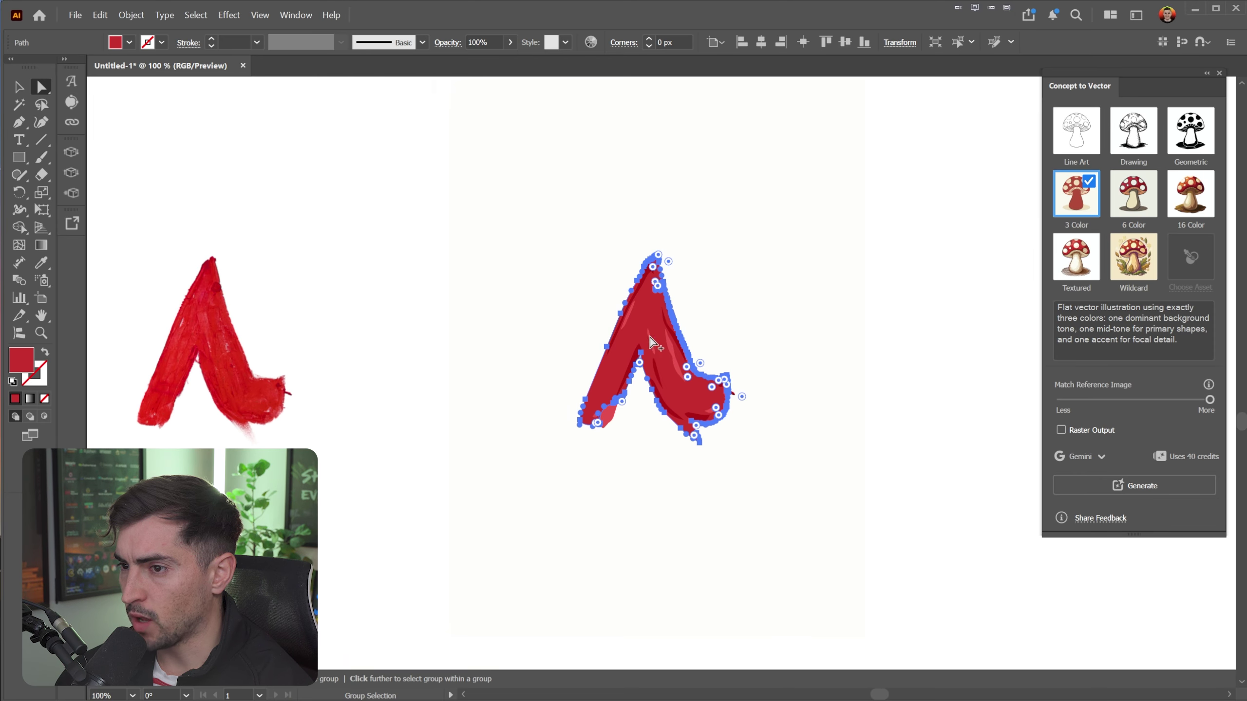
- Examine the anchor points along the red shape's outline up close, and deselect it
scroll(643, 341, "up", 1)
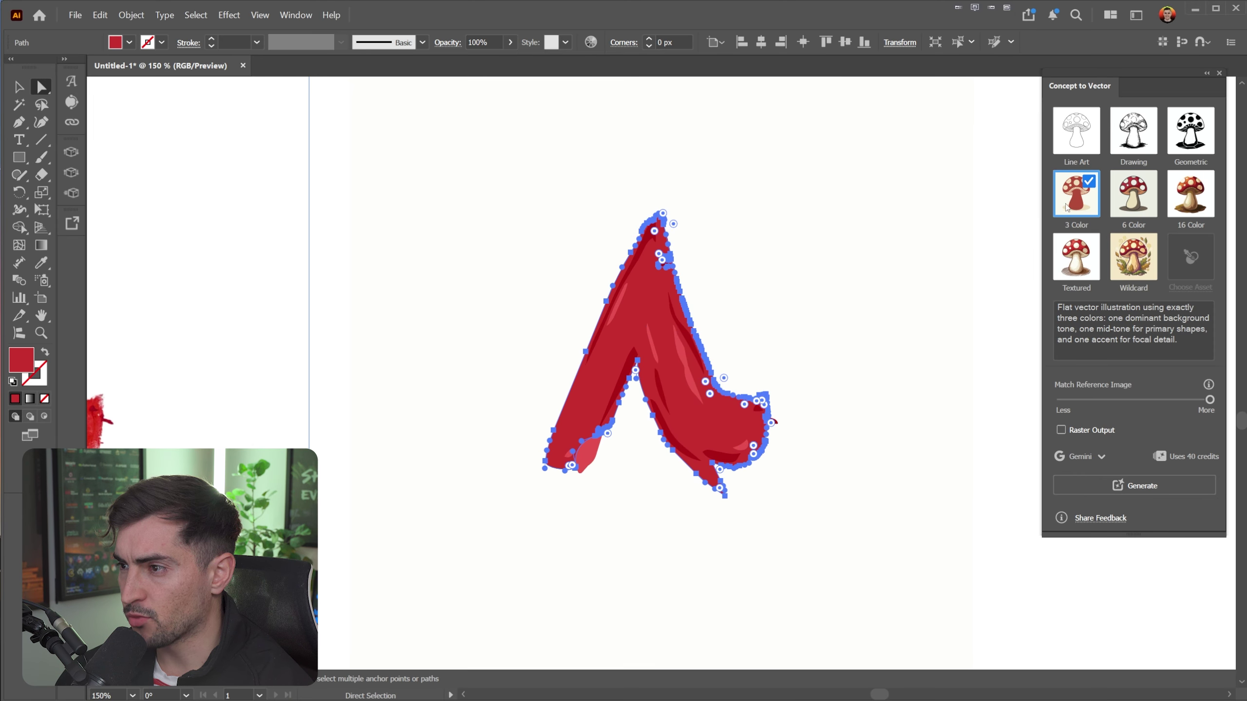
scroll(798, 289, "down", 2)
scroll(590, 372, "up", 10)
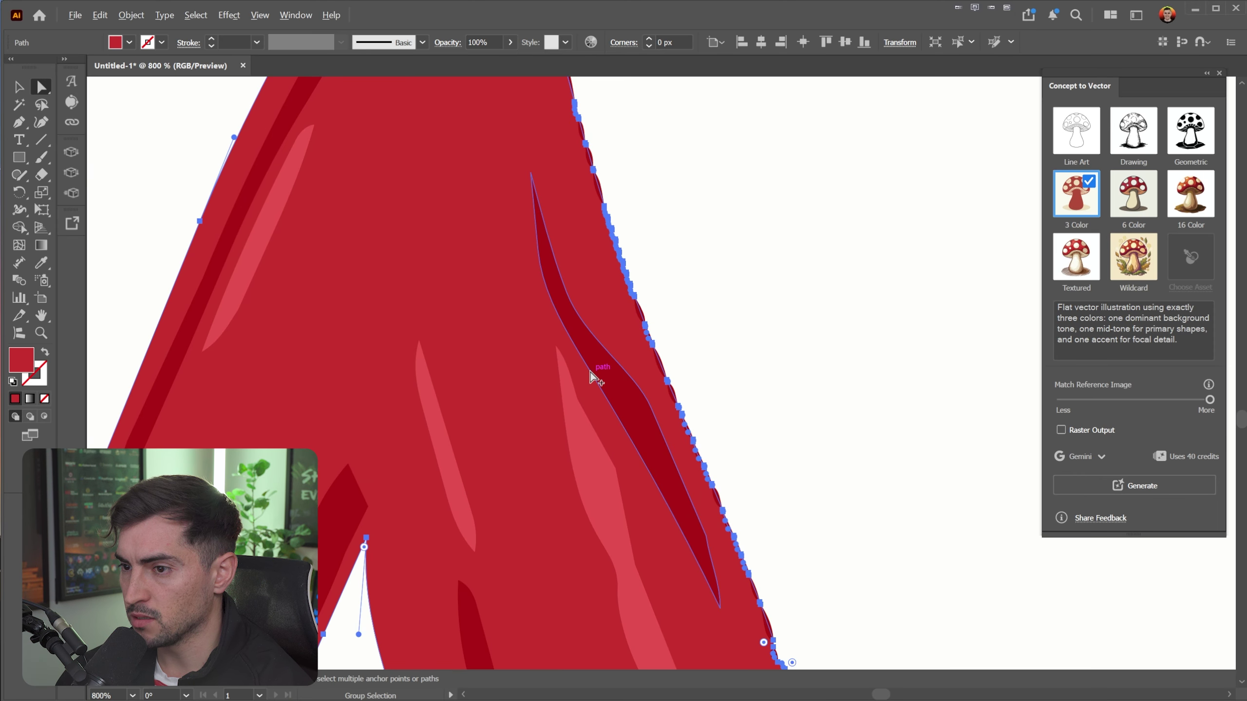
scroll(654, 385, "down", 6)
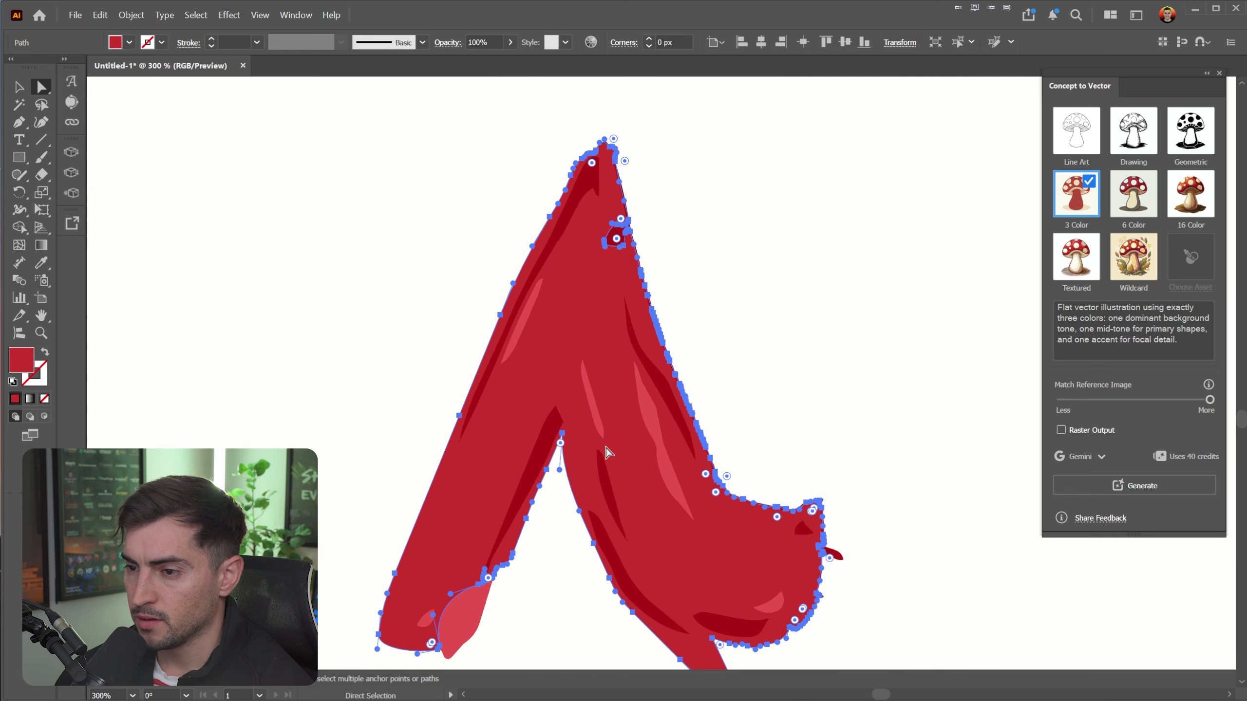
left_click(783, 353)
left_click_drag(836, 301, 759, 264)
left_click(618, 289)
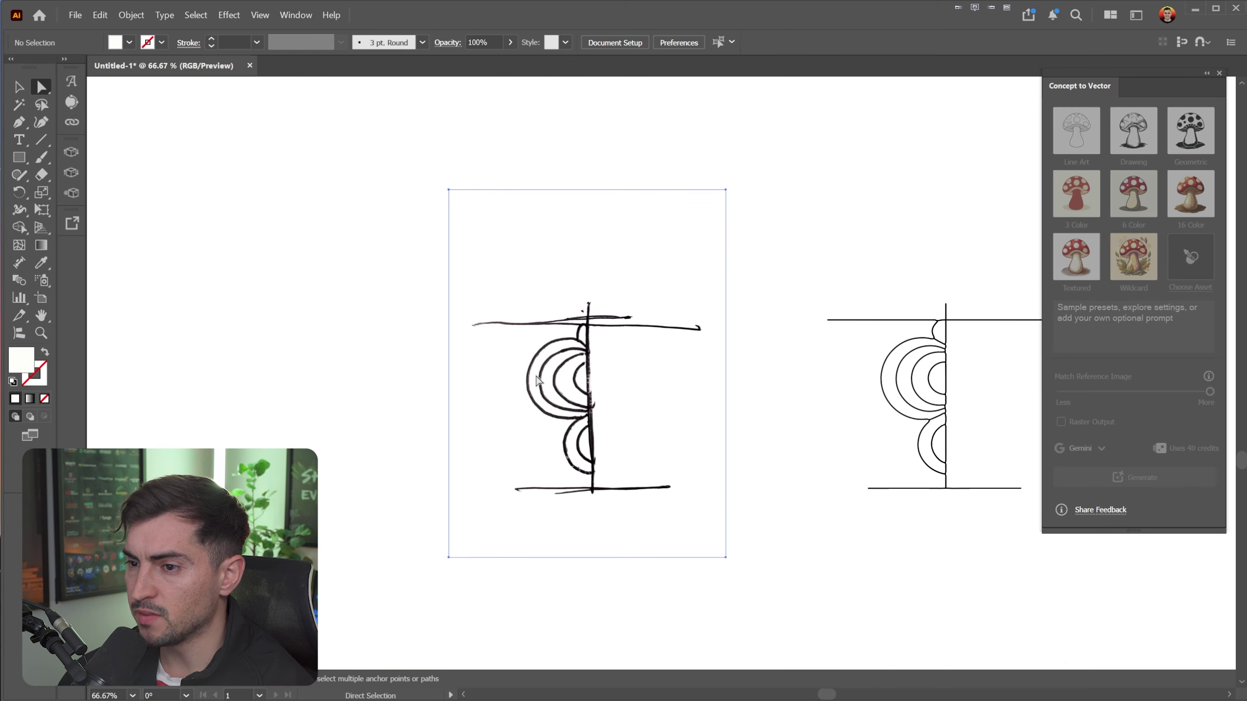
- Select the half-ornament sketch image and compare it with its line art version
left_click(539, 381)
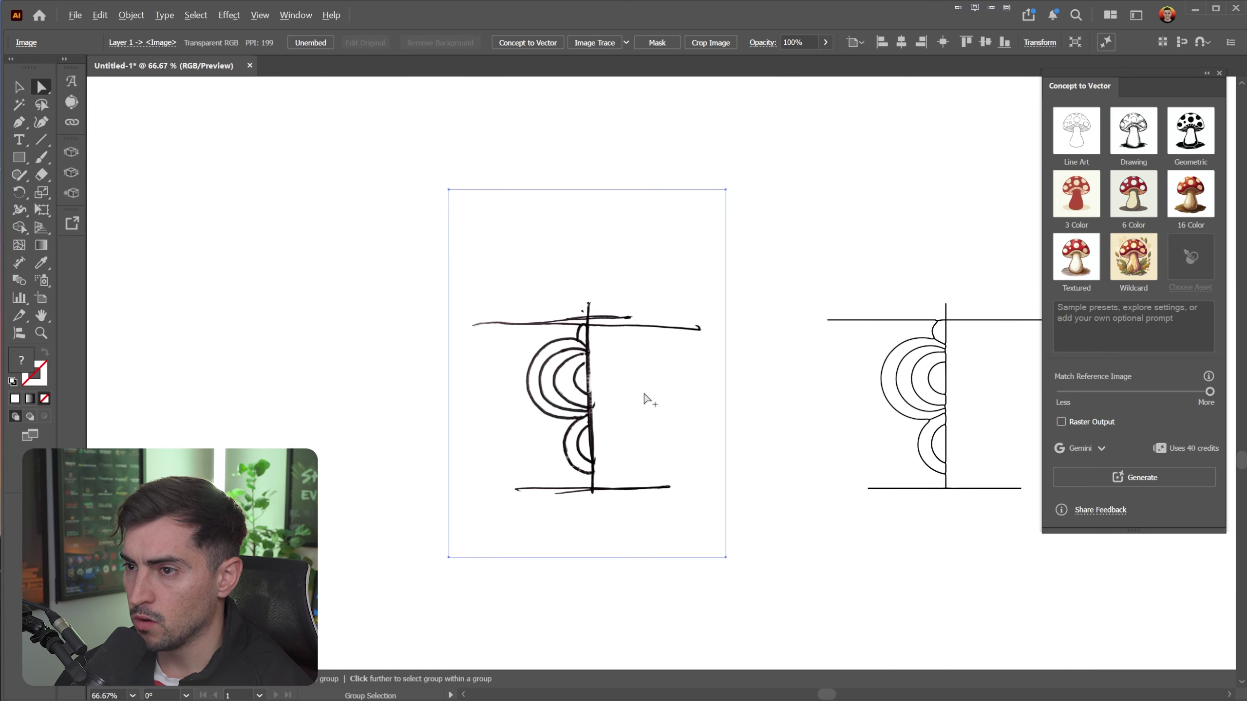
scroll(638, 399, "down", 4)
scroll(637, 400, "up", 5)
scroll(637, 400, "down", 2)
scroll(587, 334, "right", 8)
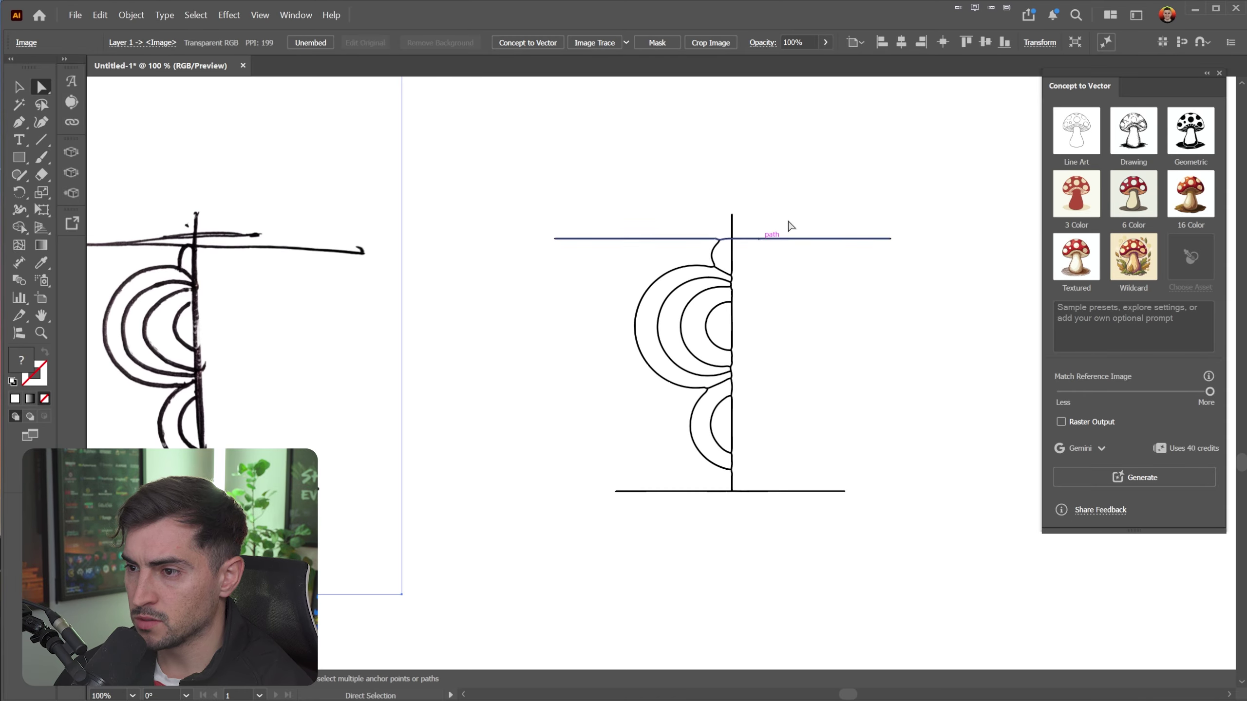
- Directly select the line art half-ornament's paths and remove its upper and lower horizontal lines
left_click_drag(835, 187, 637, 517)
left_click_drag(713, 382, 666, 377)
key("o")
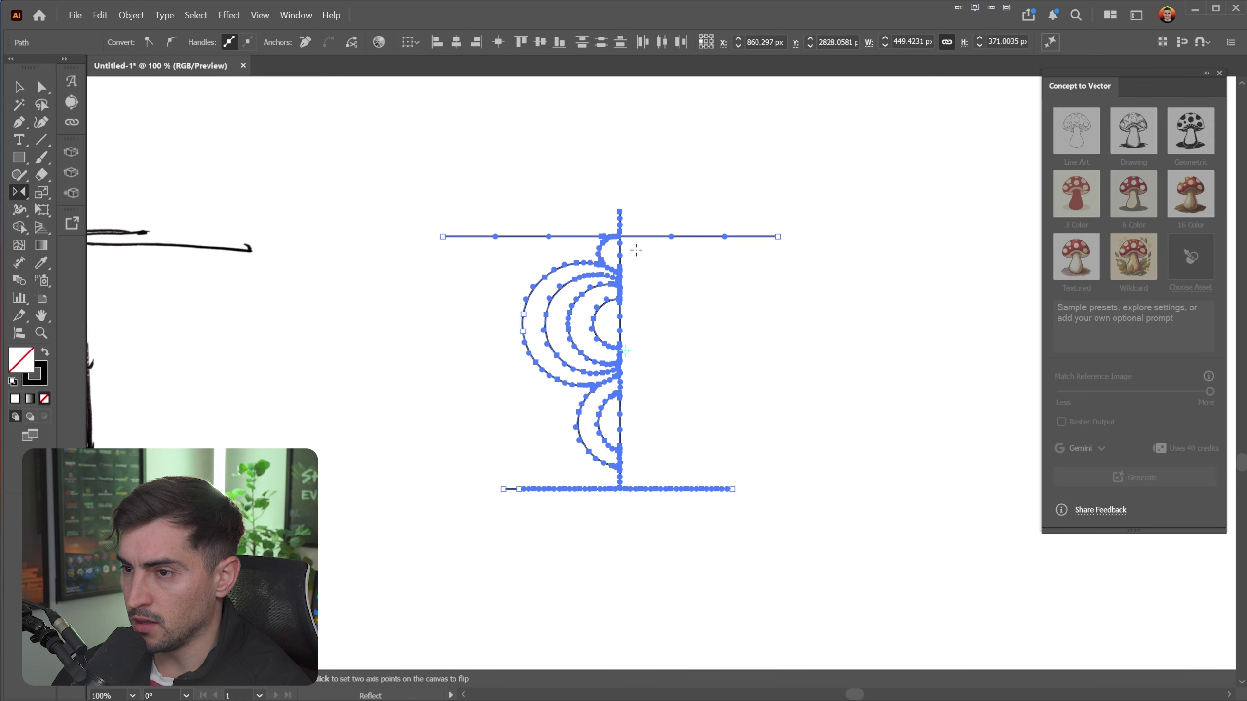
key("a")
left_click_drag(826, 205, 667, 256)
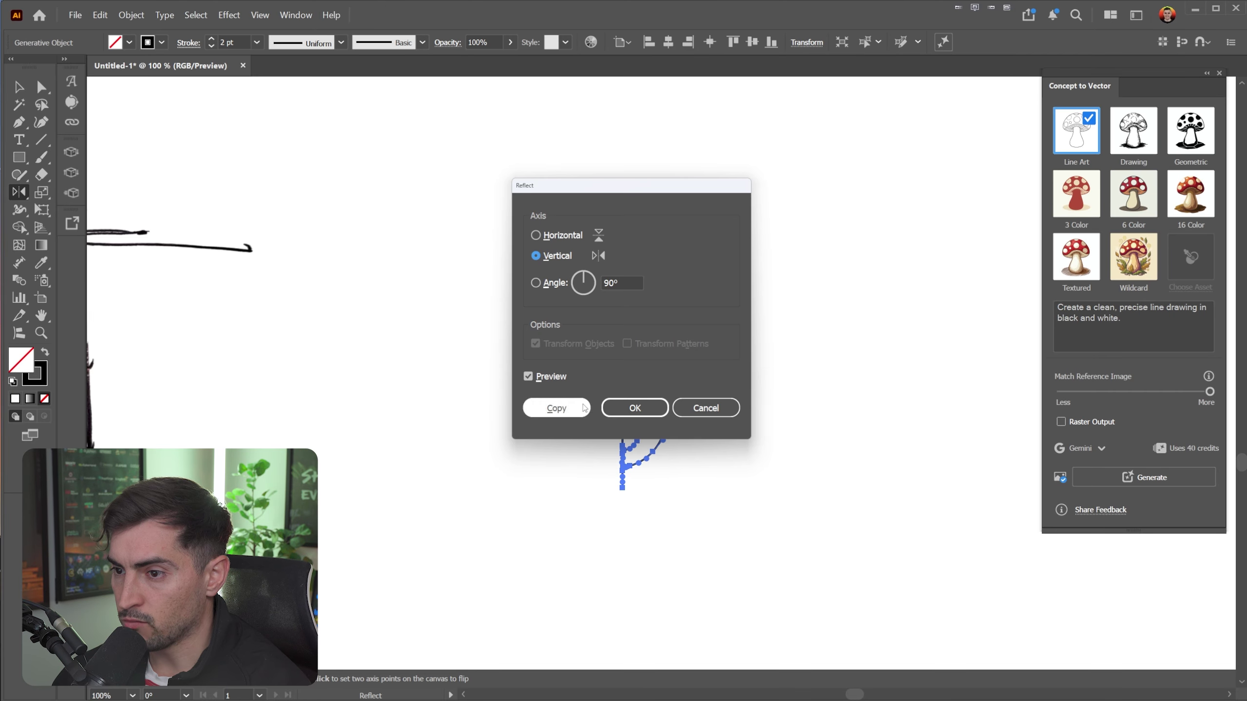
- Reflect a copy of the half-ornament across the vertical axis and leave a narrow gap between the two halves
left_click(556, 408)
key("v")
left_click(730, 273)
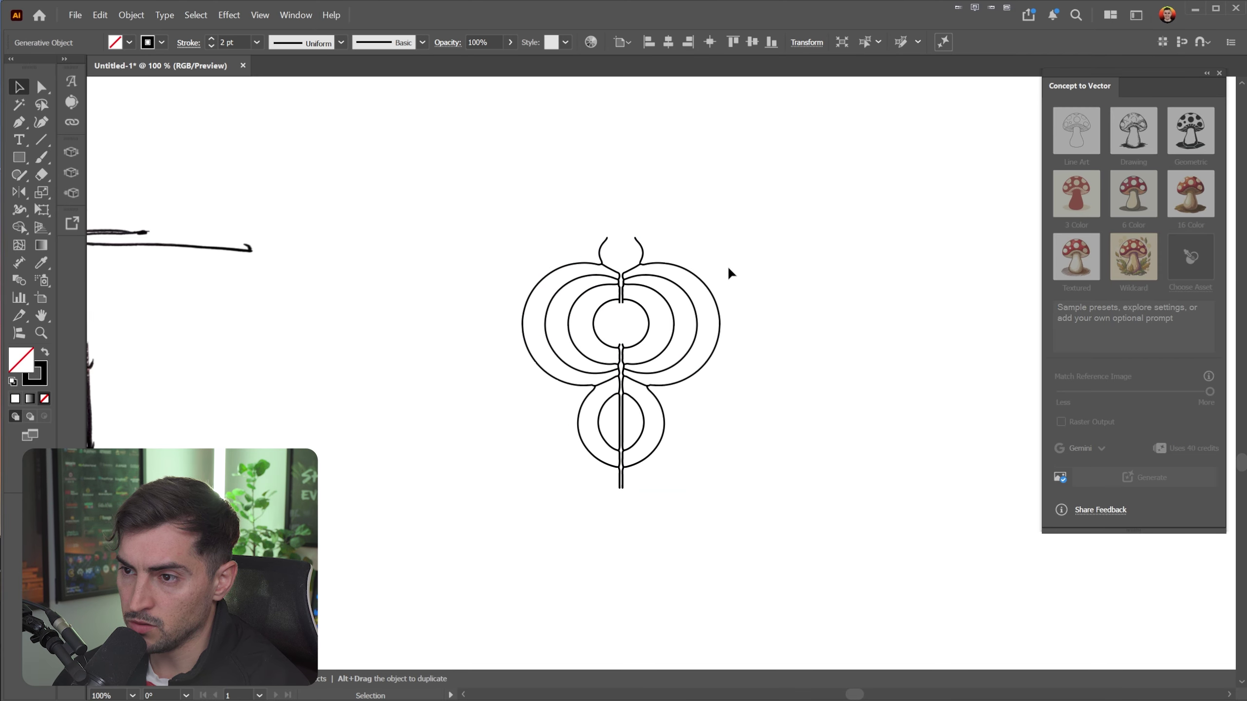
scroll(696, 231, "up", 2)
mouse_move(691, 292)
left_mouse_down()
mouse_move(744, 143)
mouse_move(732, 147)
left_mouse_up()
left_click(841, 139)
scroll(841, 142, "down", 2)
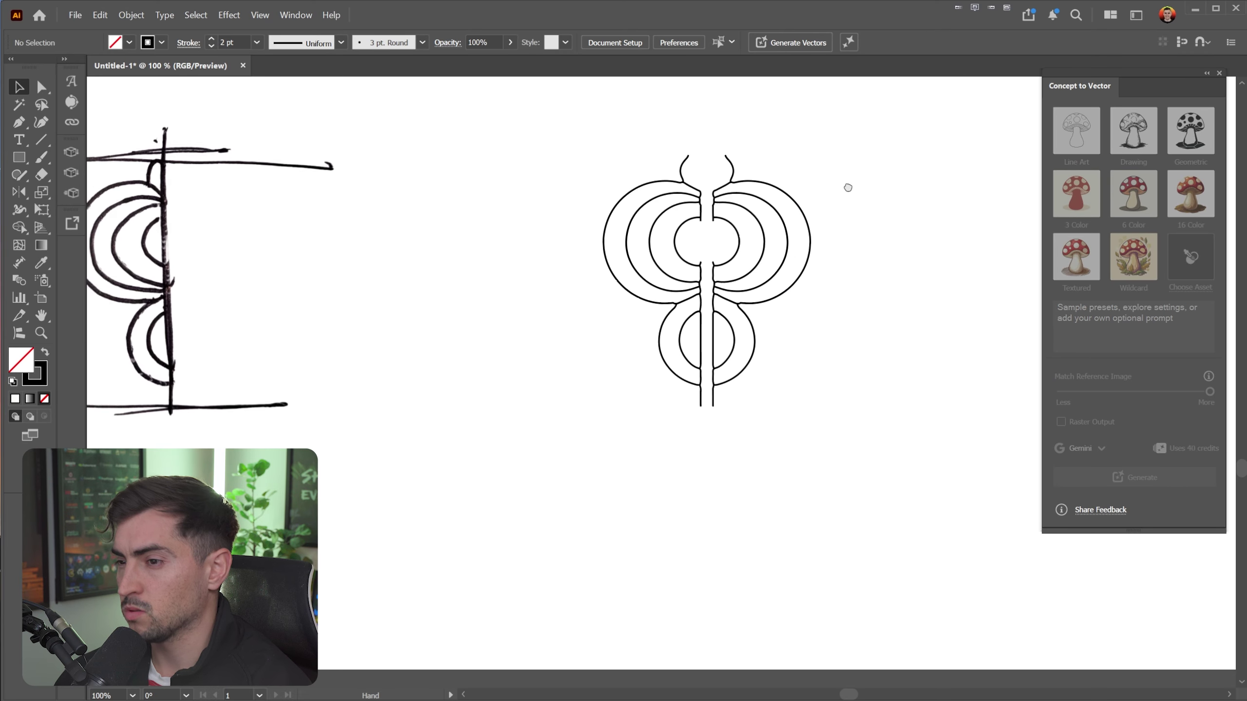
- Examine the mirrored ornament's curves and centre line up close, and compare it with the original sketch
scroll(733, 192, "up", 2)
scroll(562, 226, "up", 2)
scroll(723, 225, "down", 1)
left_click_drag(757, 506, 621, 99)
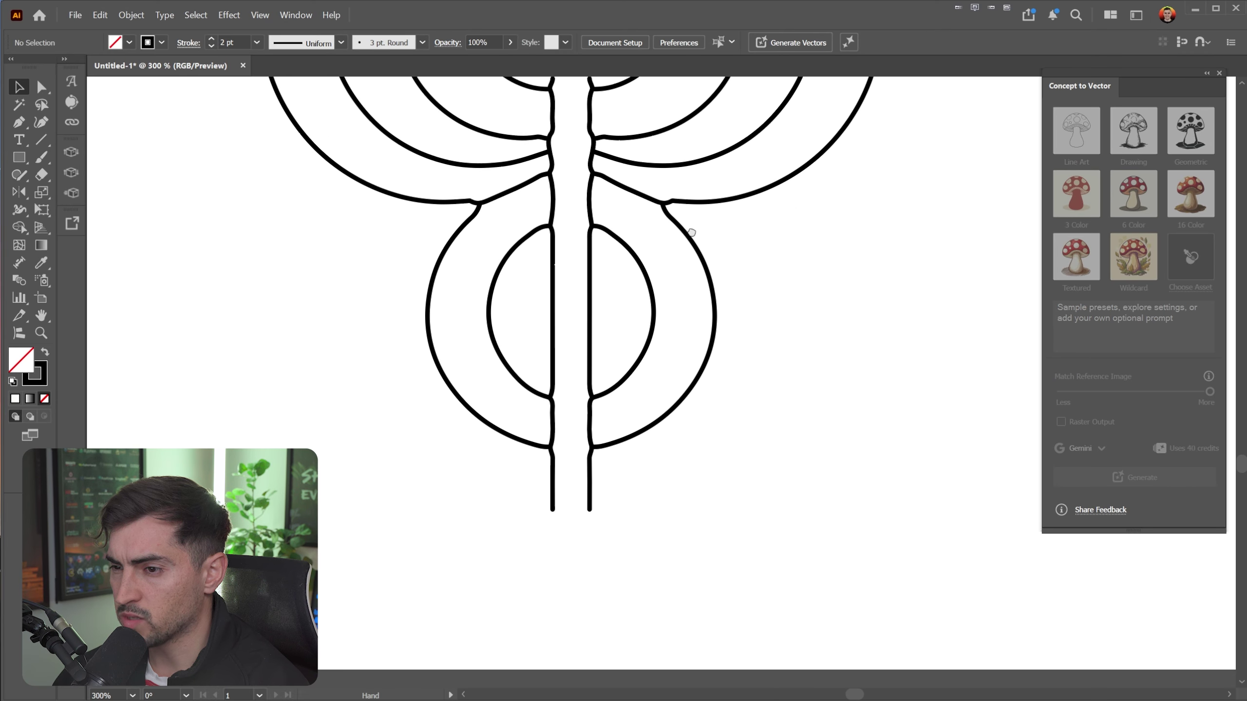
scroll(678, 344, "down", 1)
scroll(680, 346, "down", 2)
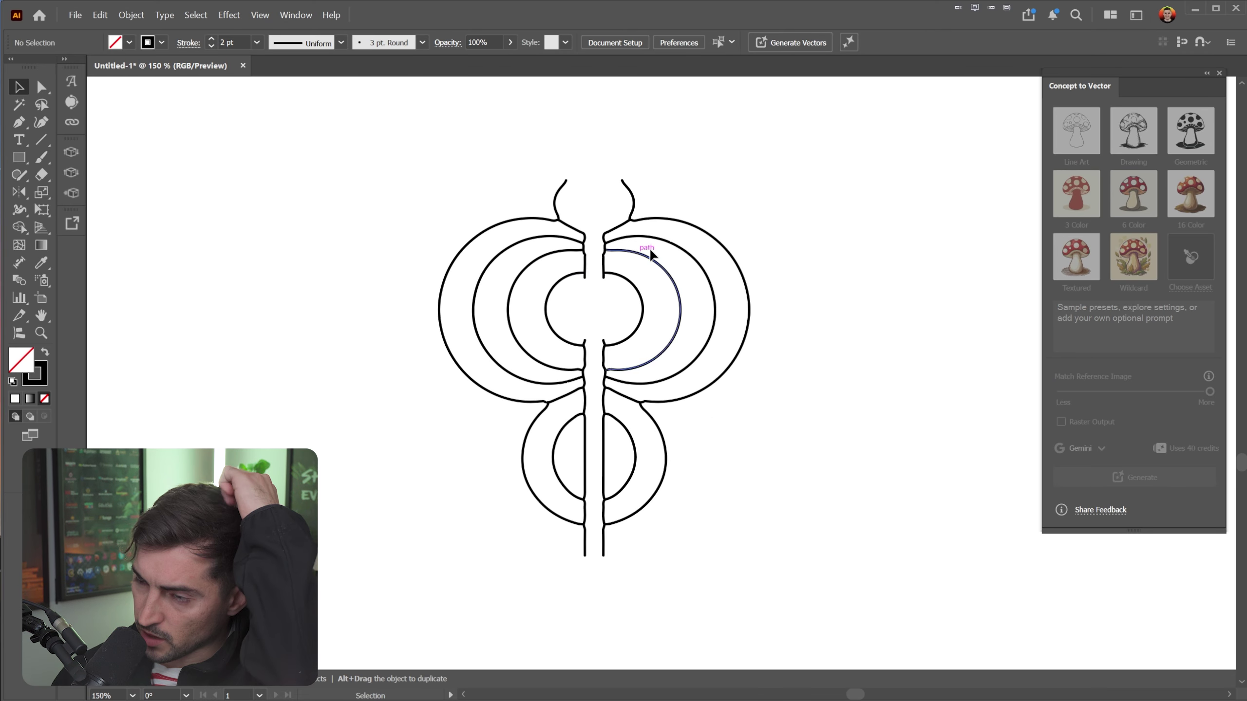
left_click(501, 349)
left_click(829, 235)
scroll(838, 227, "down", 2)
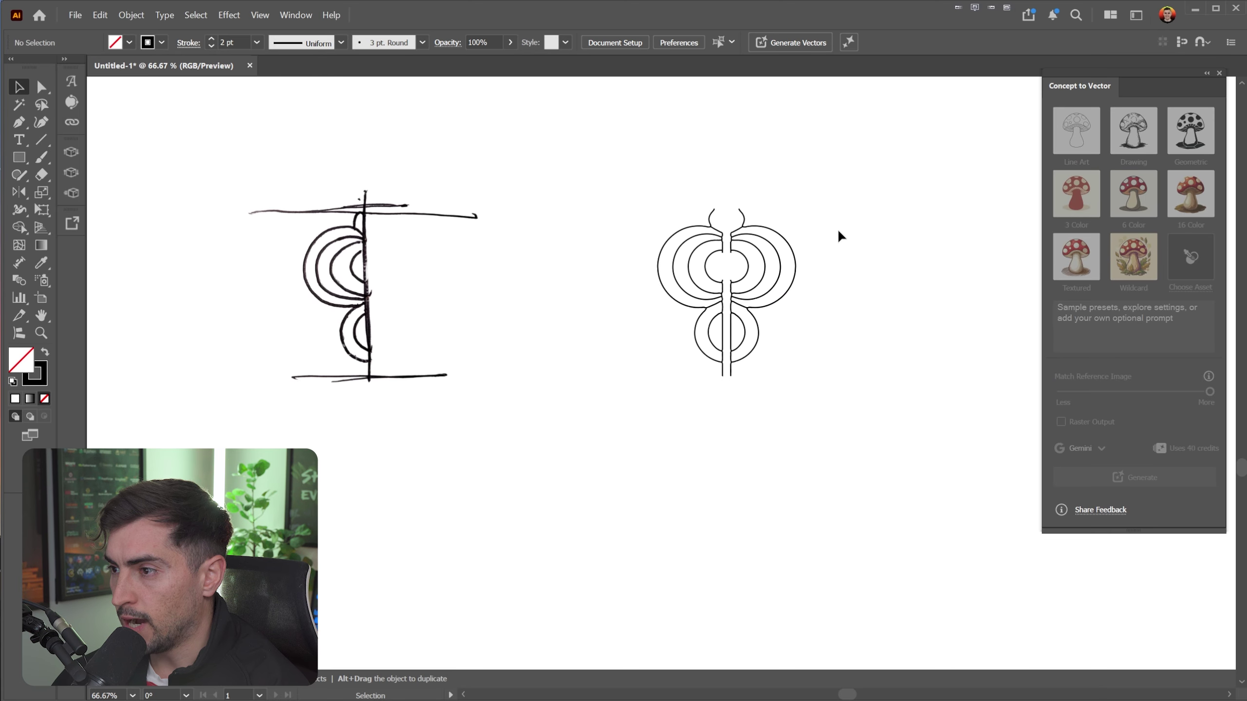
scroll(908, 190, "up", 2)
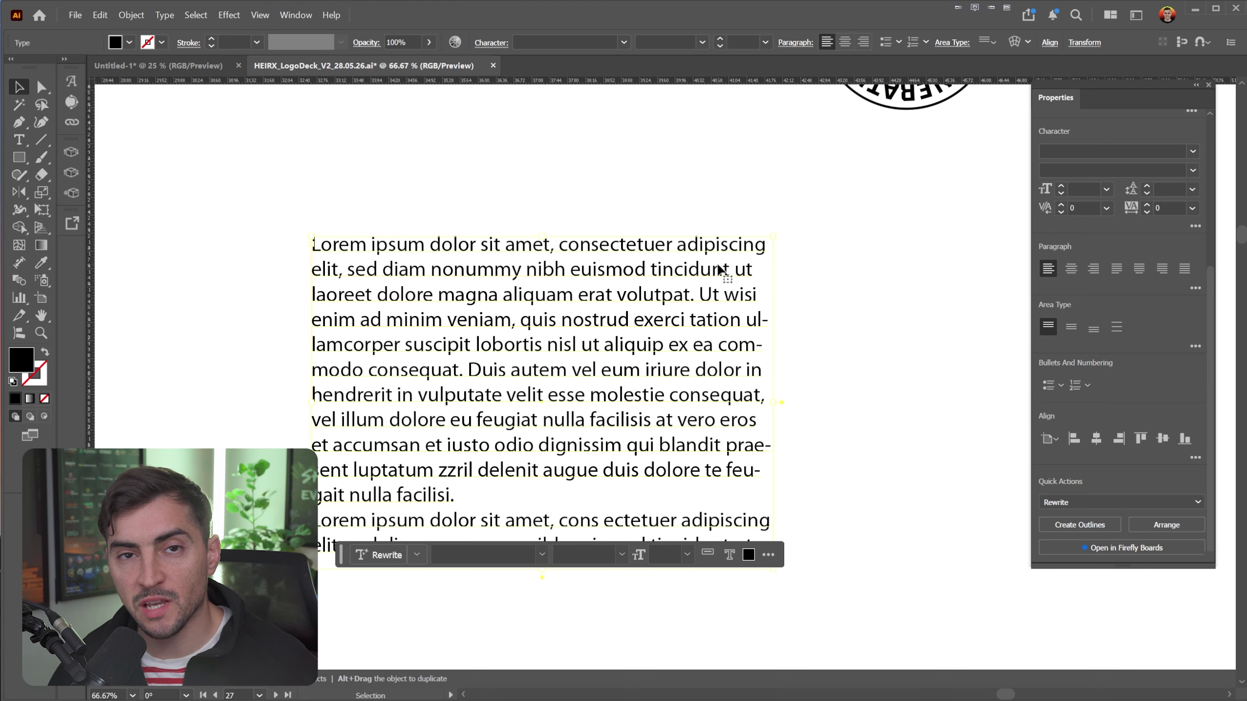
- Reposition the lorem ipsum text frame and rewrite its text with the prompt "Make it friendly and write about space."
left_click_drag(513, 395, 572, 385)
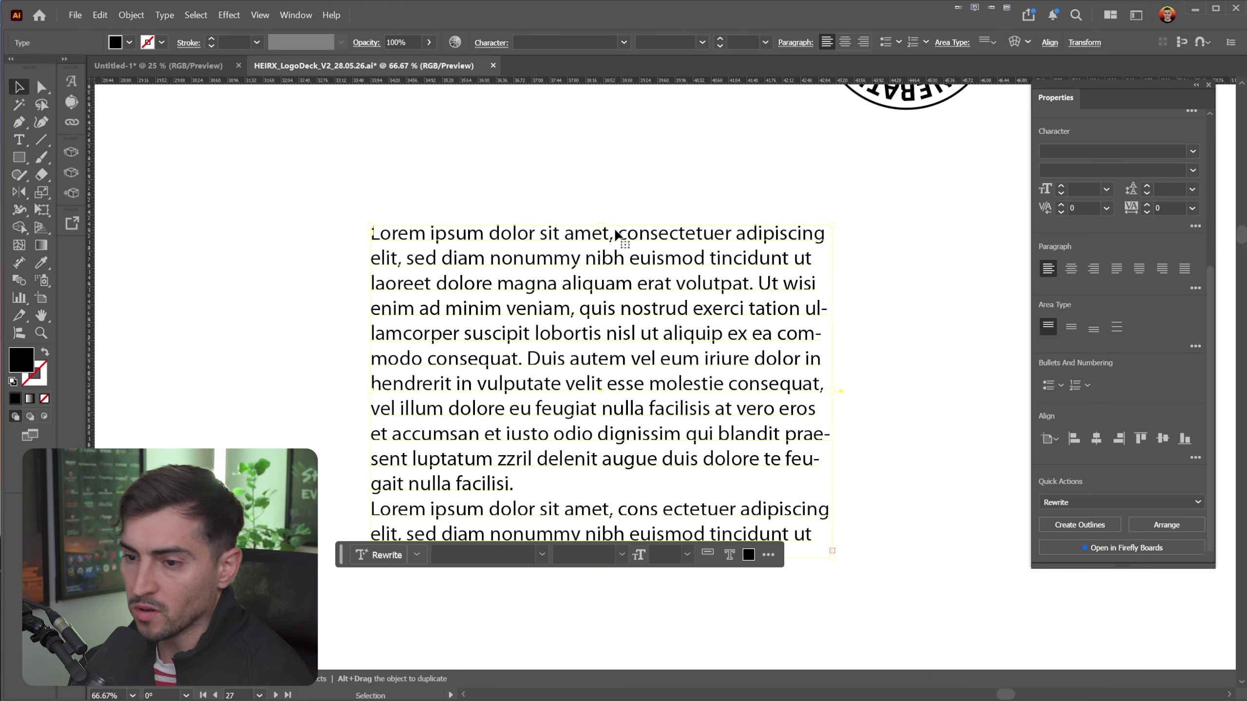
left_click_drag(391, 557, 413, 567)
left_click(404, 568)
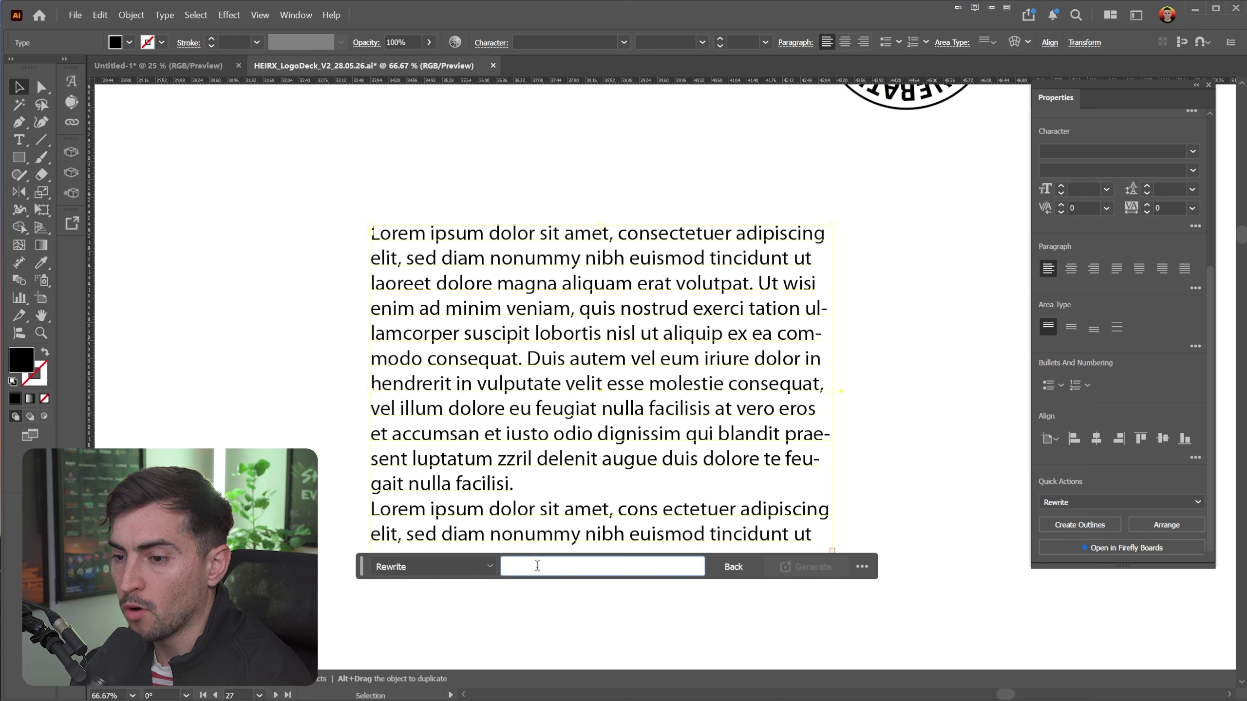
type("Make it friendly and write about space.")
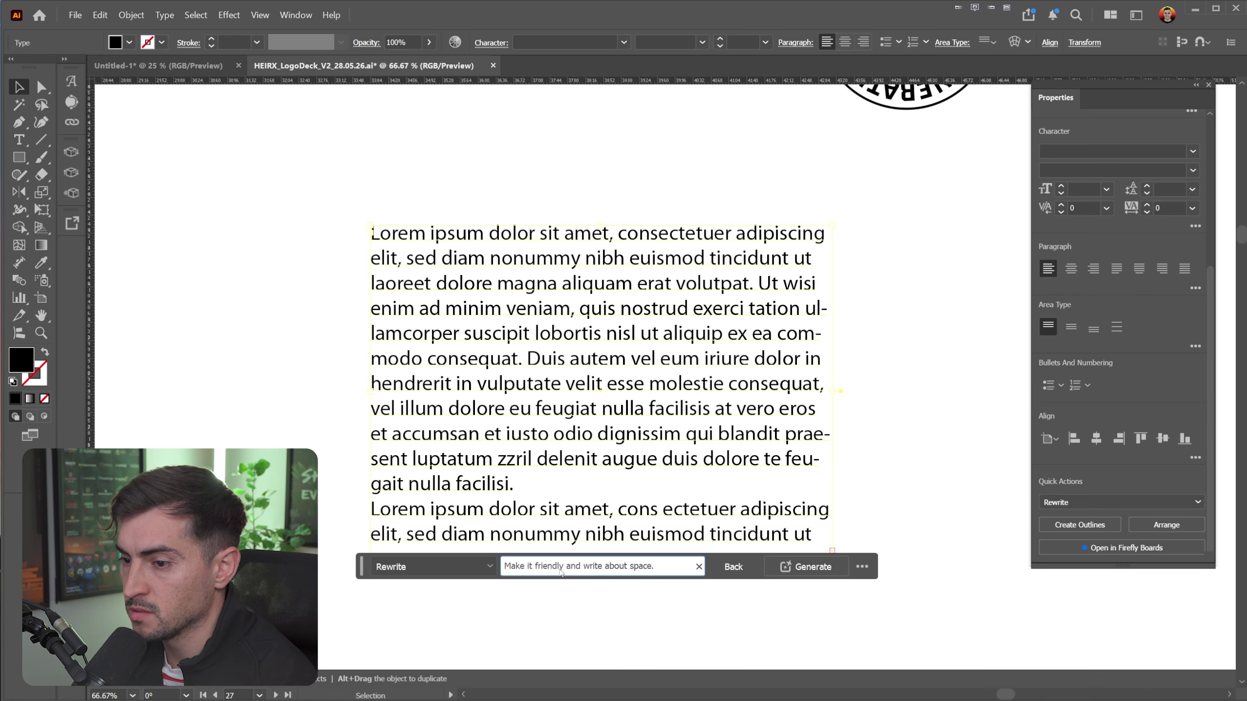
key("Return")
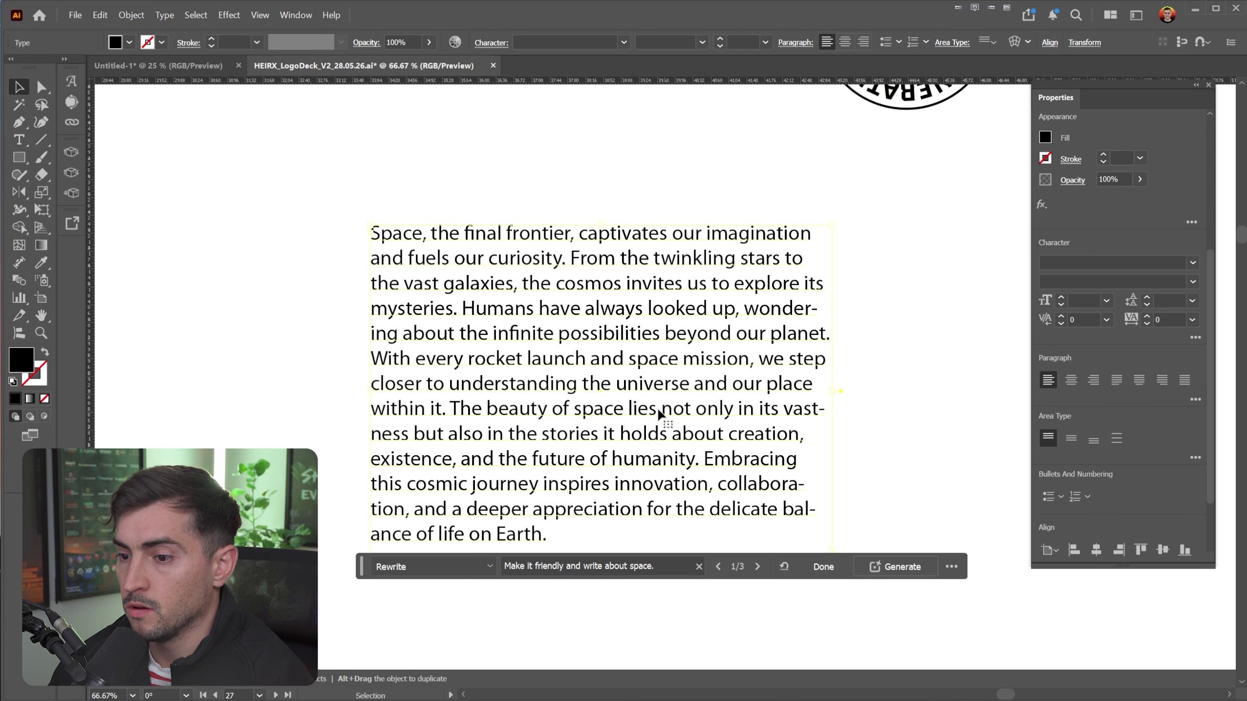
scroll(579, 211, "left", 1)
left_click(679, 184)
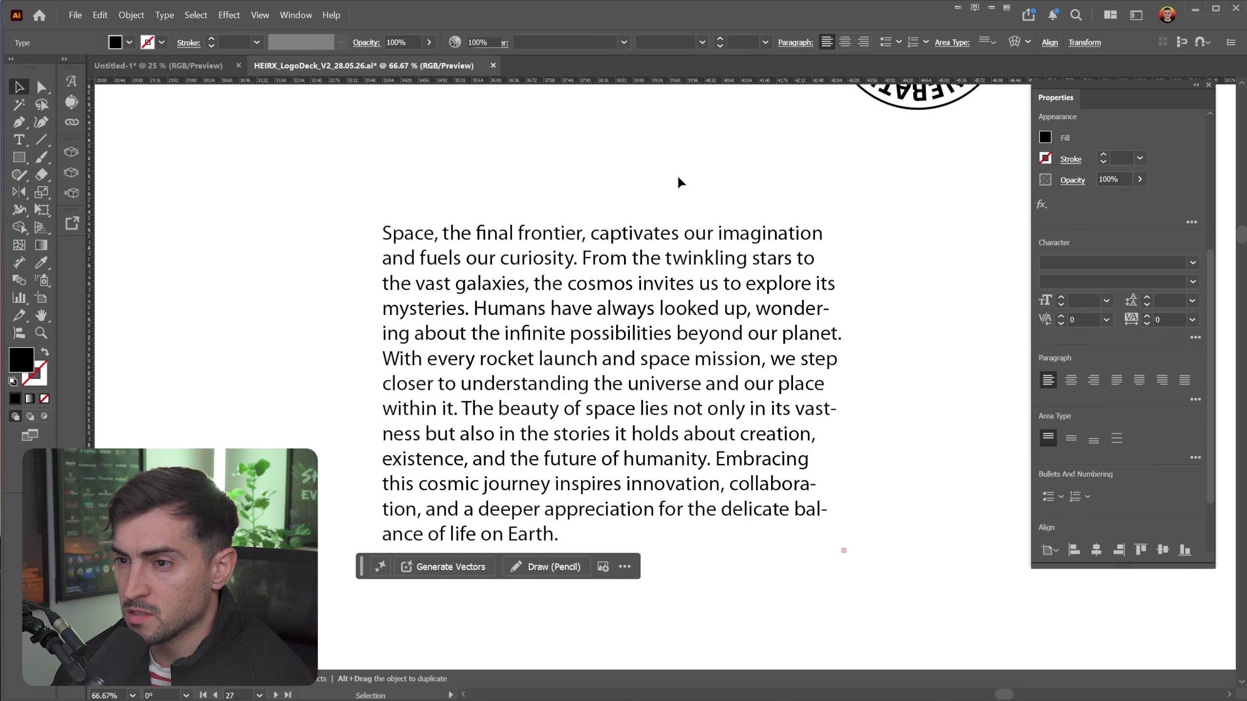
scroll(808, 234, "left", 1)
scroll(879, 287, "down", 1)
scroll(880, 287, "right", 1)
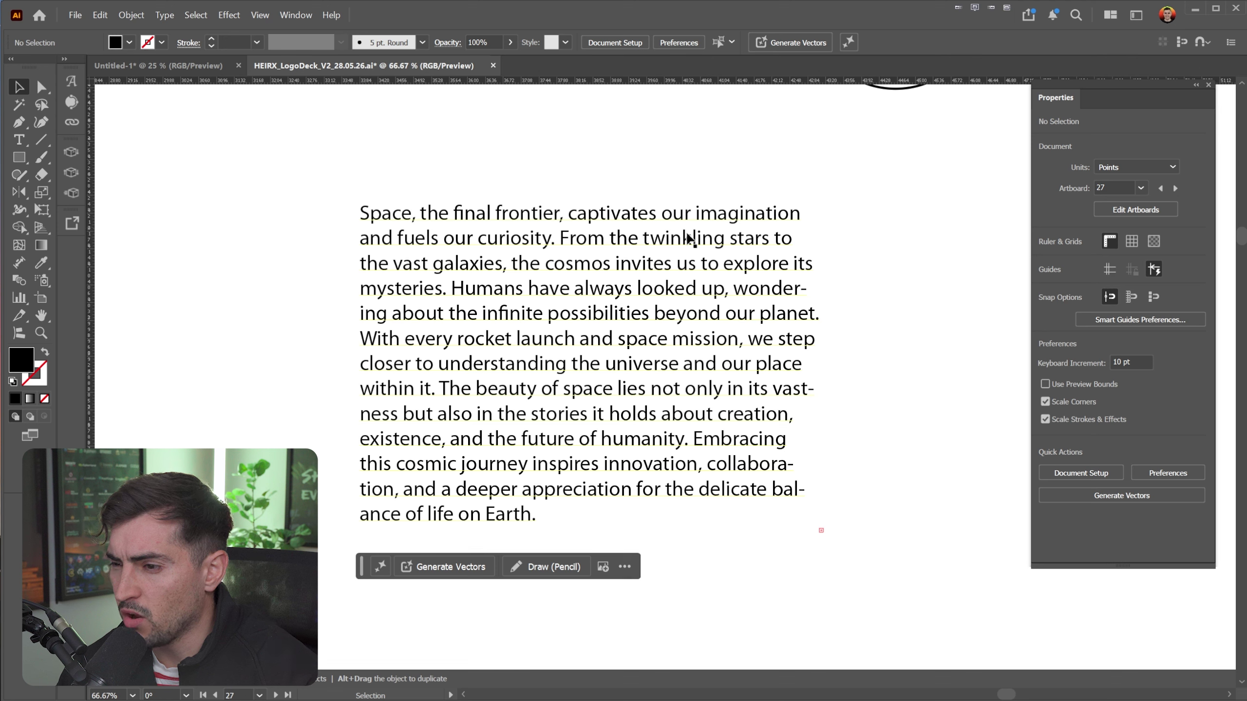
- Select the space paragraph and view its text quick actions, keeping Rewrite chosen
left_click(608, 293)
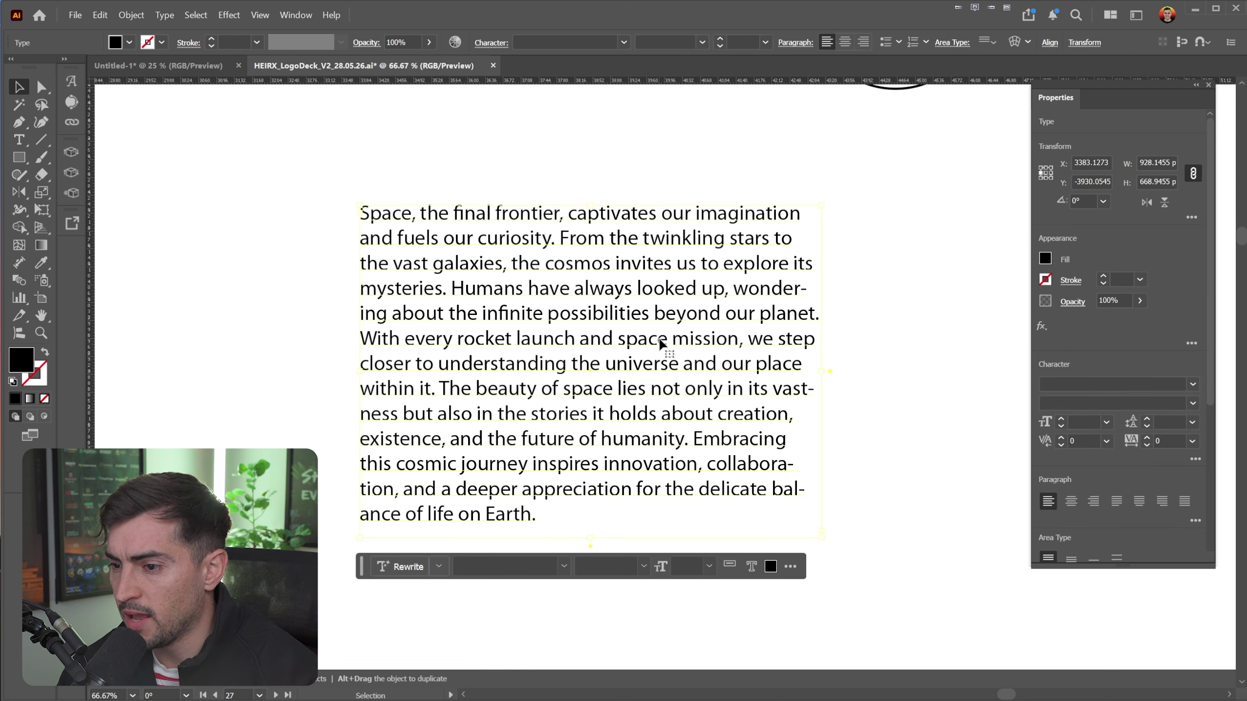
scroll(1165, 262, "down", 5)
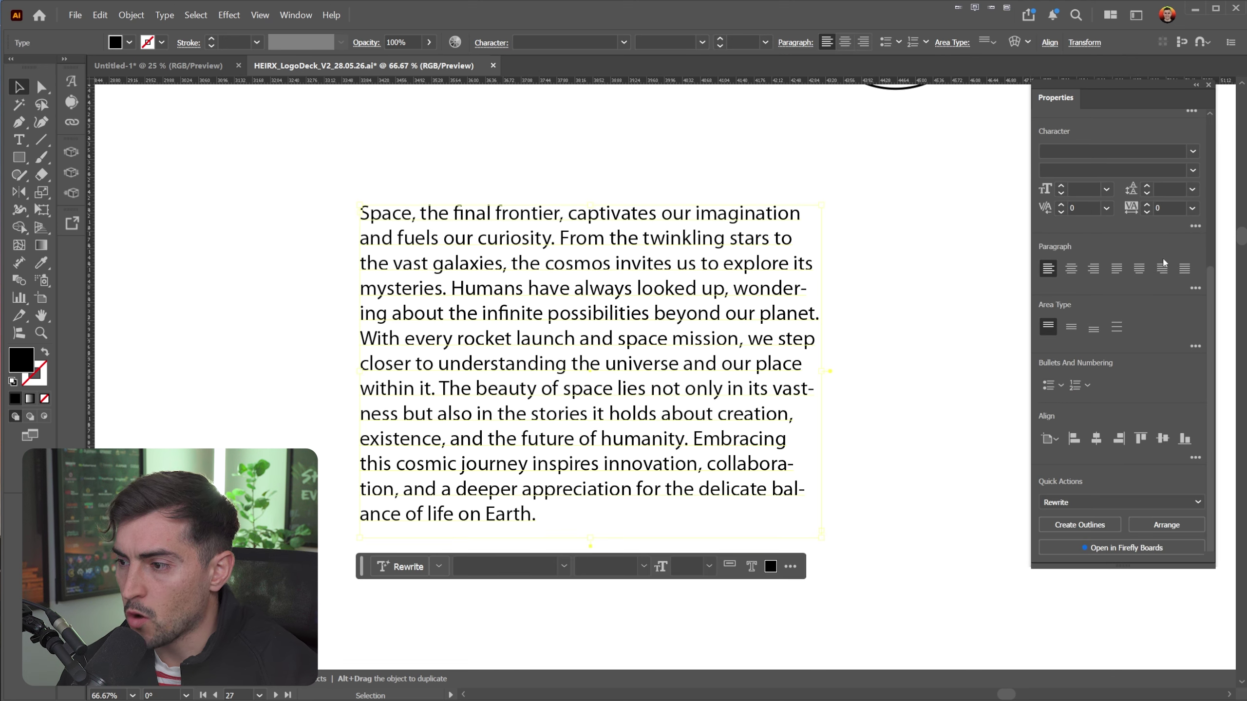
left_click(1112, 505)
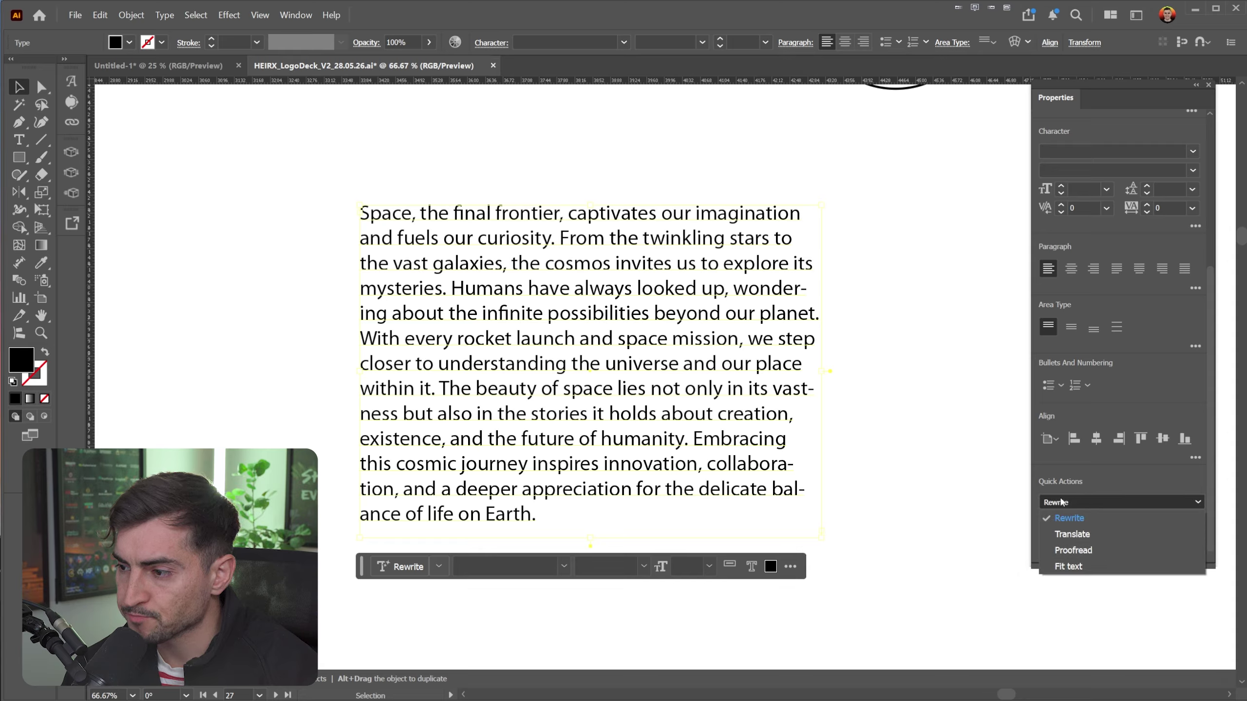
left_click(1069, 519)
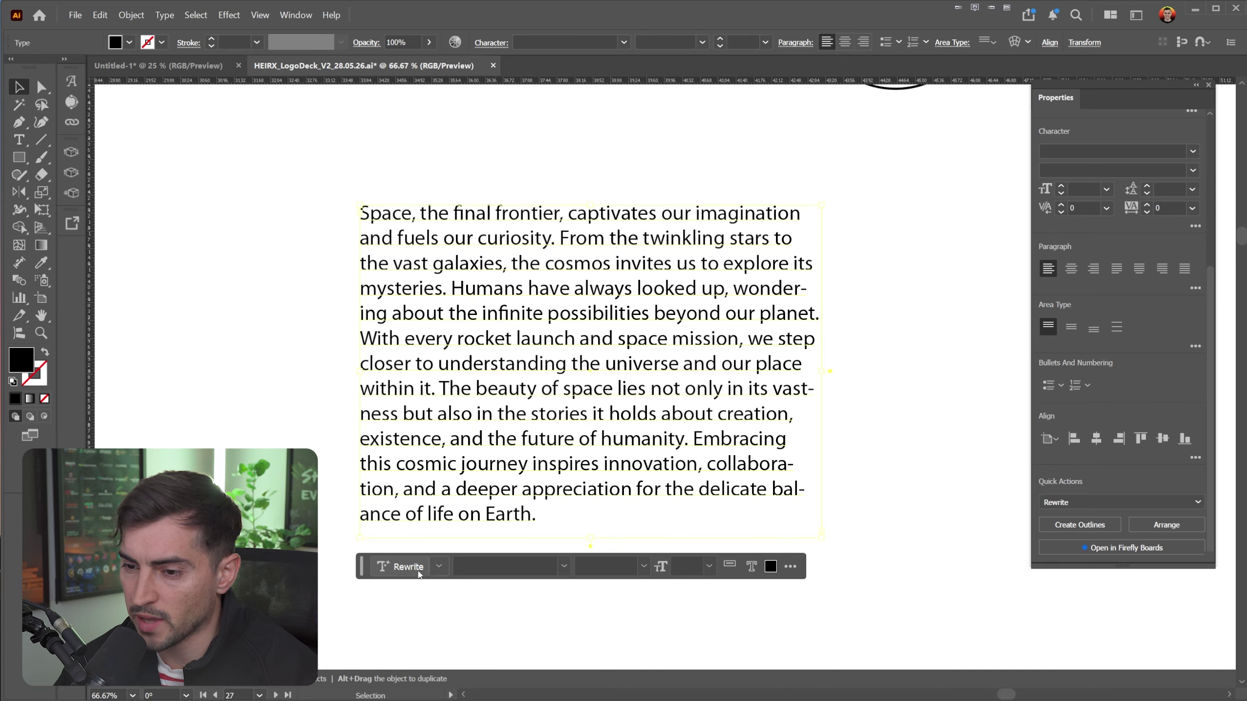
- Translate the space paragraph into French with the Translate text action
left_click(437, 567)
left_click(410, 612)
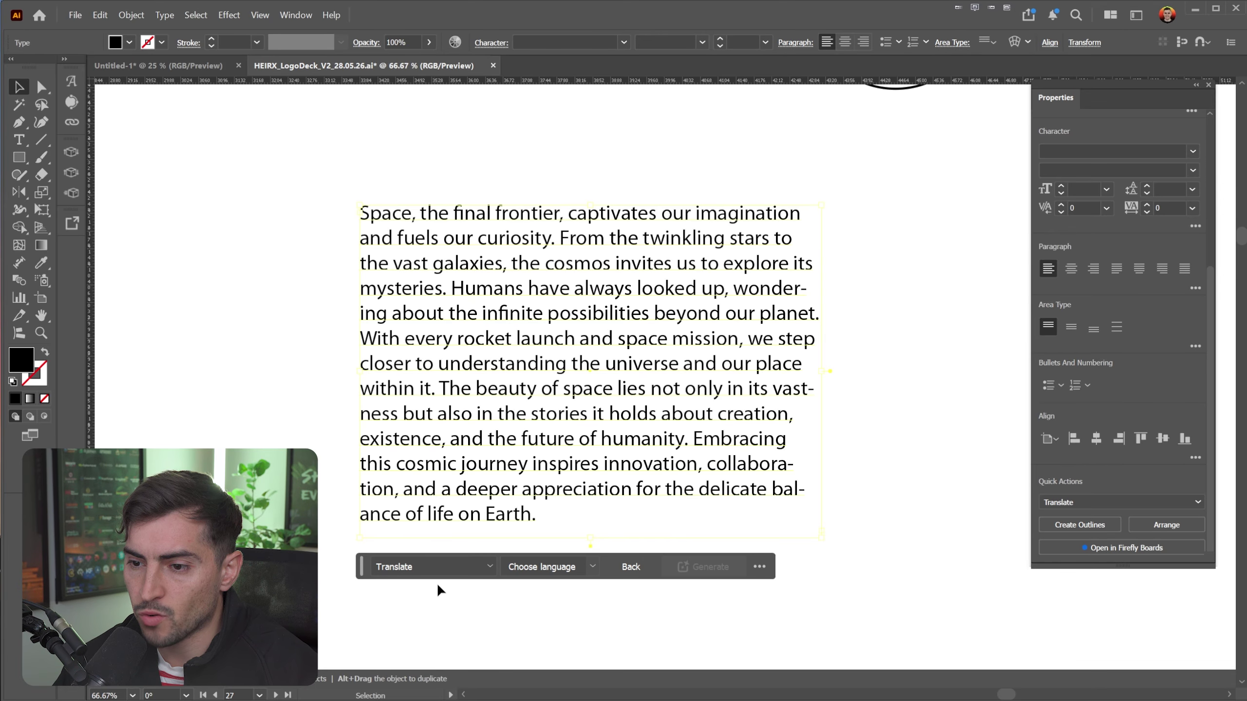
left_click(593, 568)
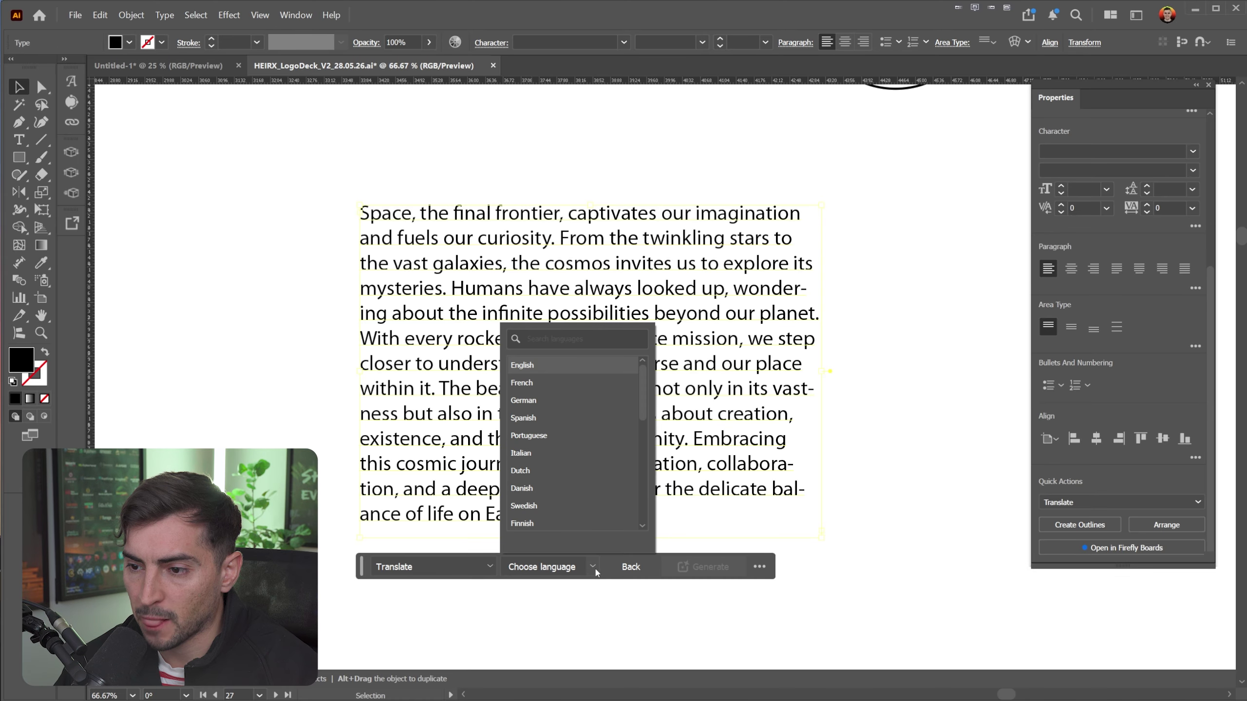
left_click(520, 383)
left_click(690, 570)
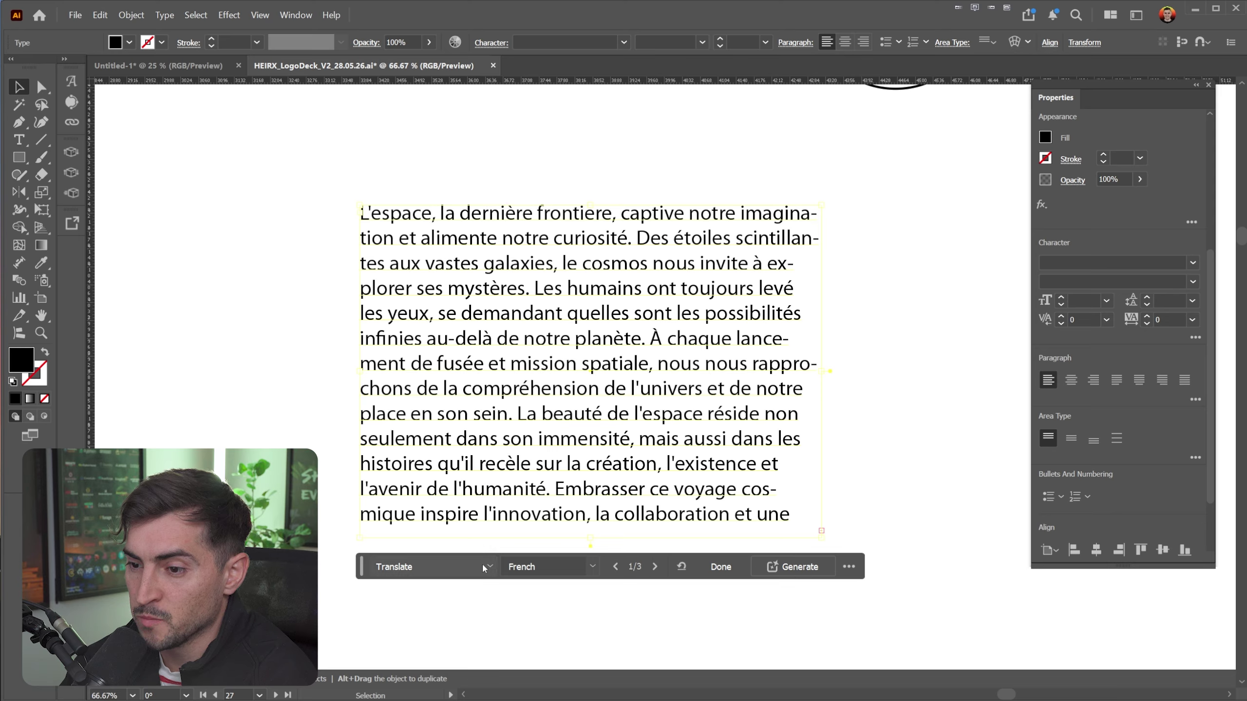
- Browse to the third French variation, accept it, and translate the paragraph back into English
left_click(483, 569)
left_click(459, 599)
left_click(597, 570)
left_click(597, 569)
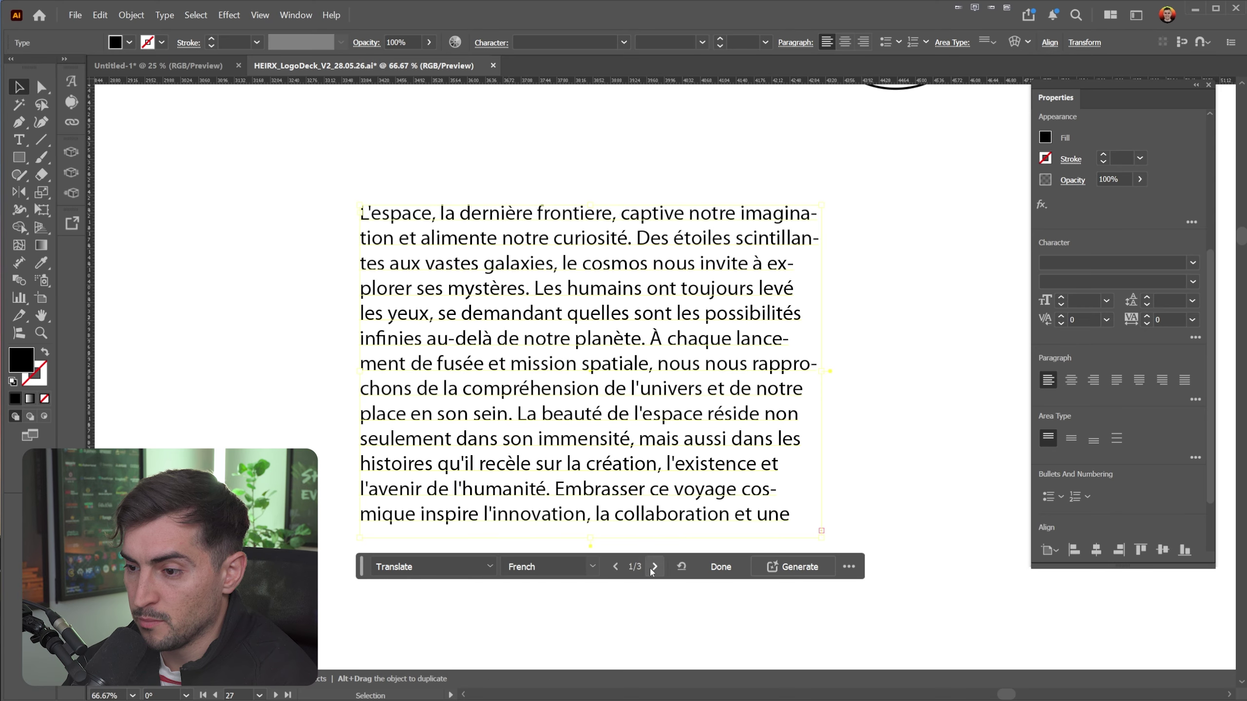
left_click(653, 568)
left_click(652, 568)
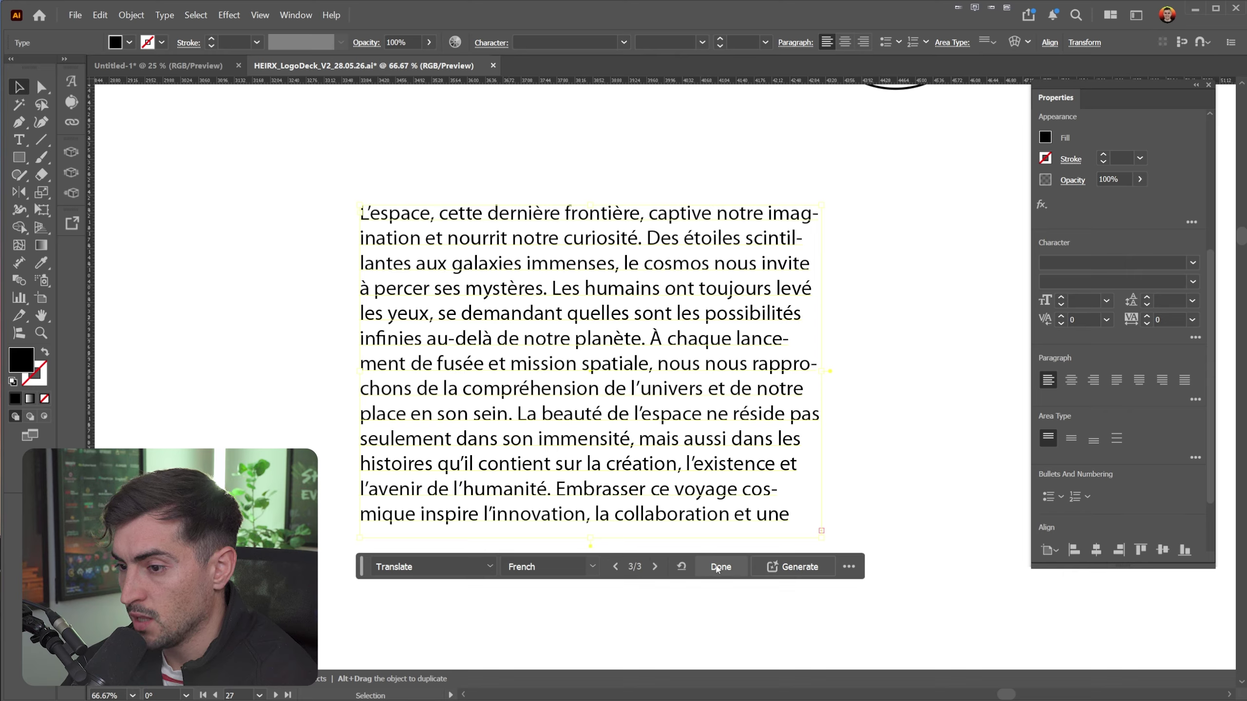
left_click(719, 567)
left_click(512, 569)
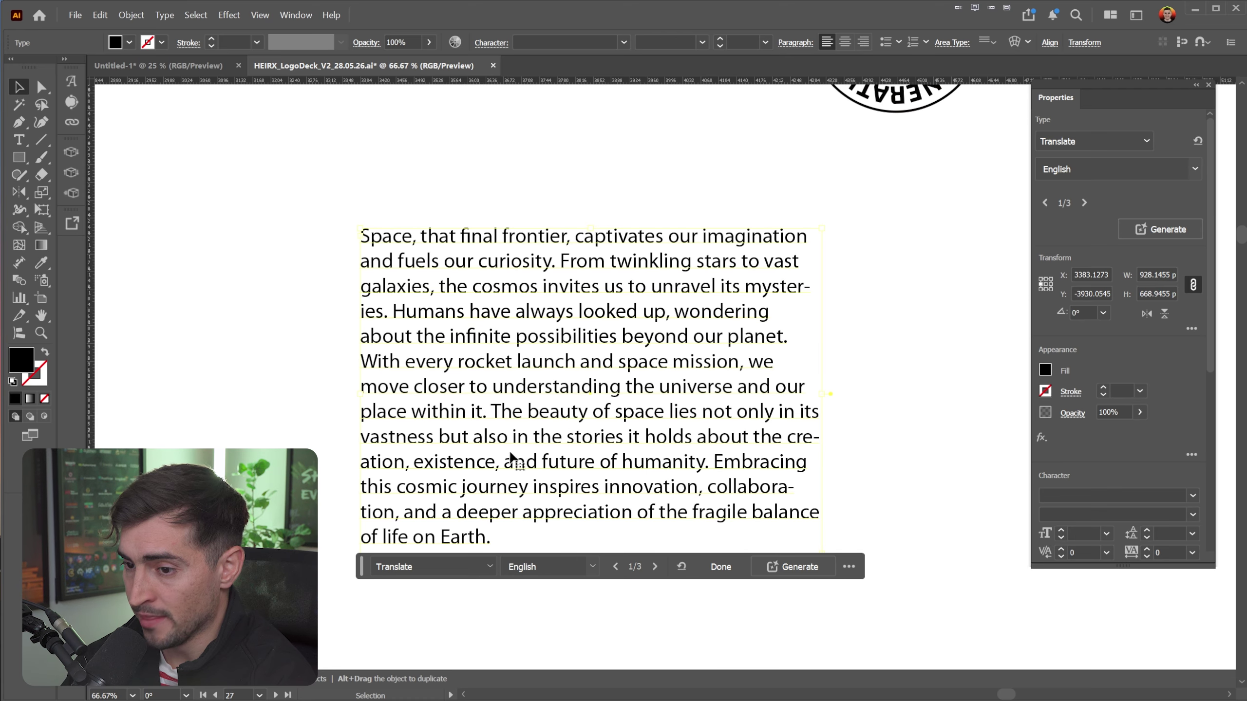
- Proofread the English space paragraph and run Fit text on it
left_click(481, 567)
left_click(442, 621)
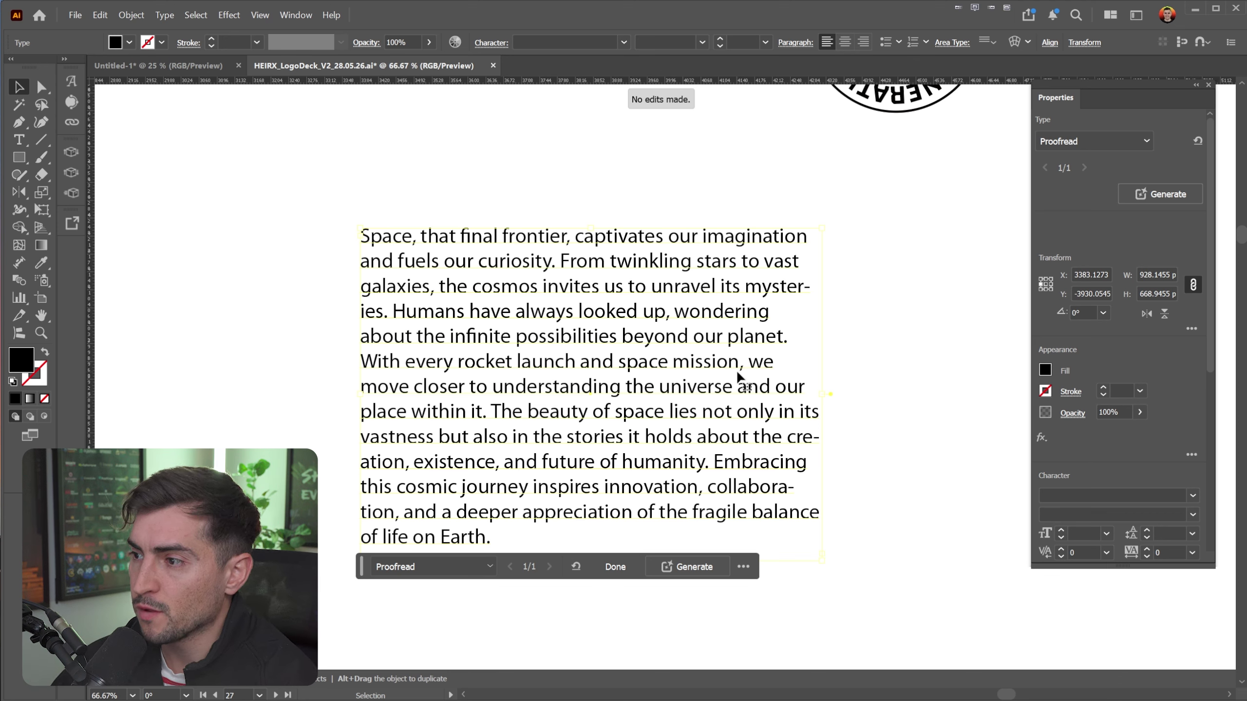
left_click(492, 567)
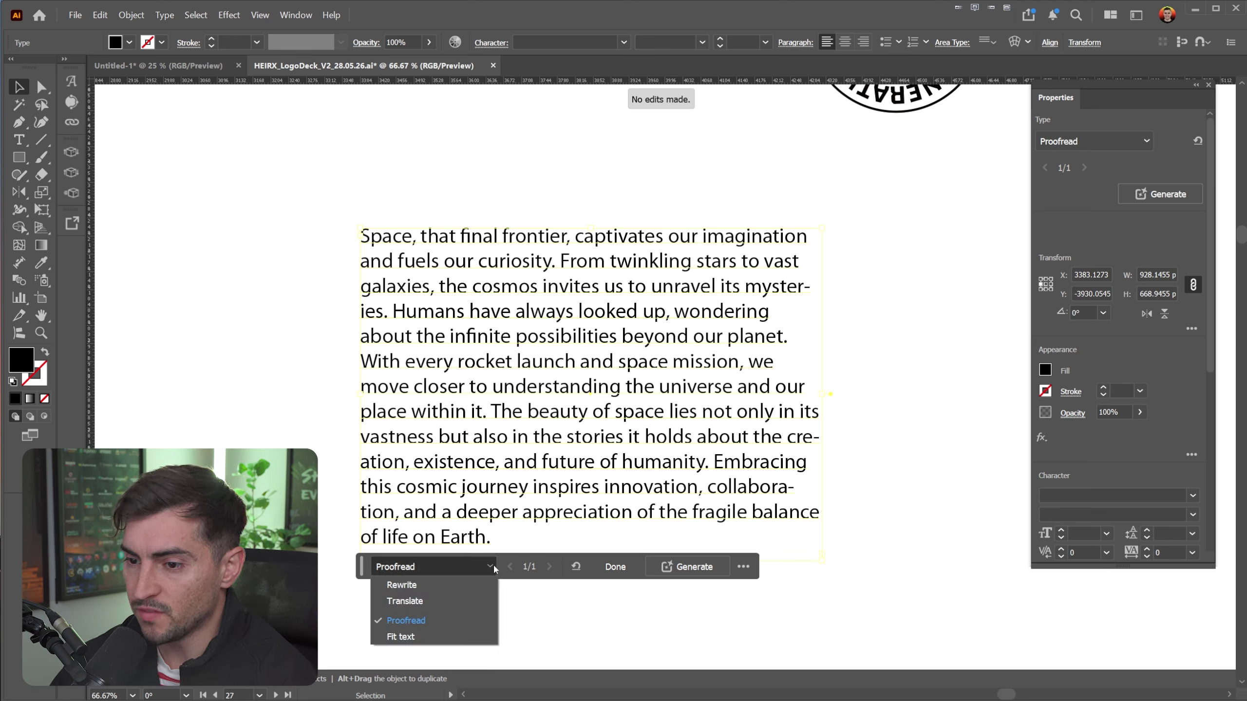
left_click(443, 637)
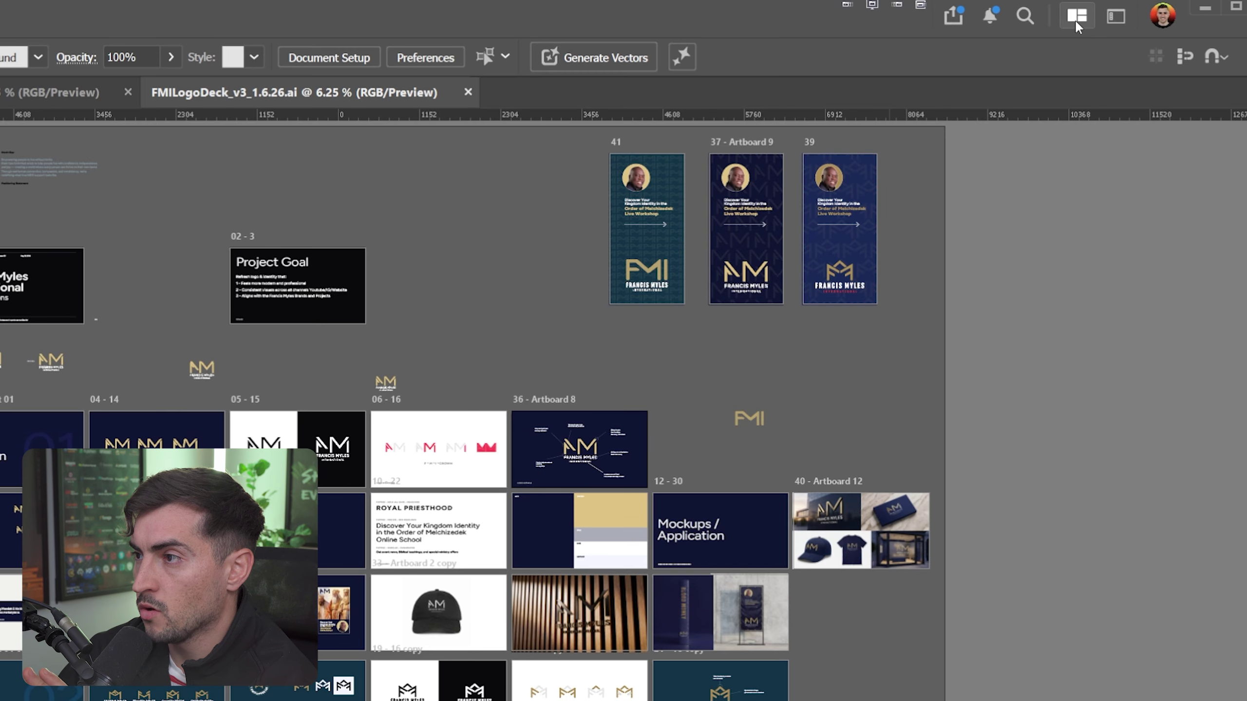
- Tile the open documents in two rows, then in three-up layouts with two documents stacked beside a tall one
left_click(1075, 19)
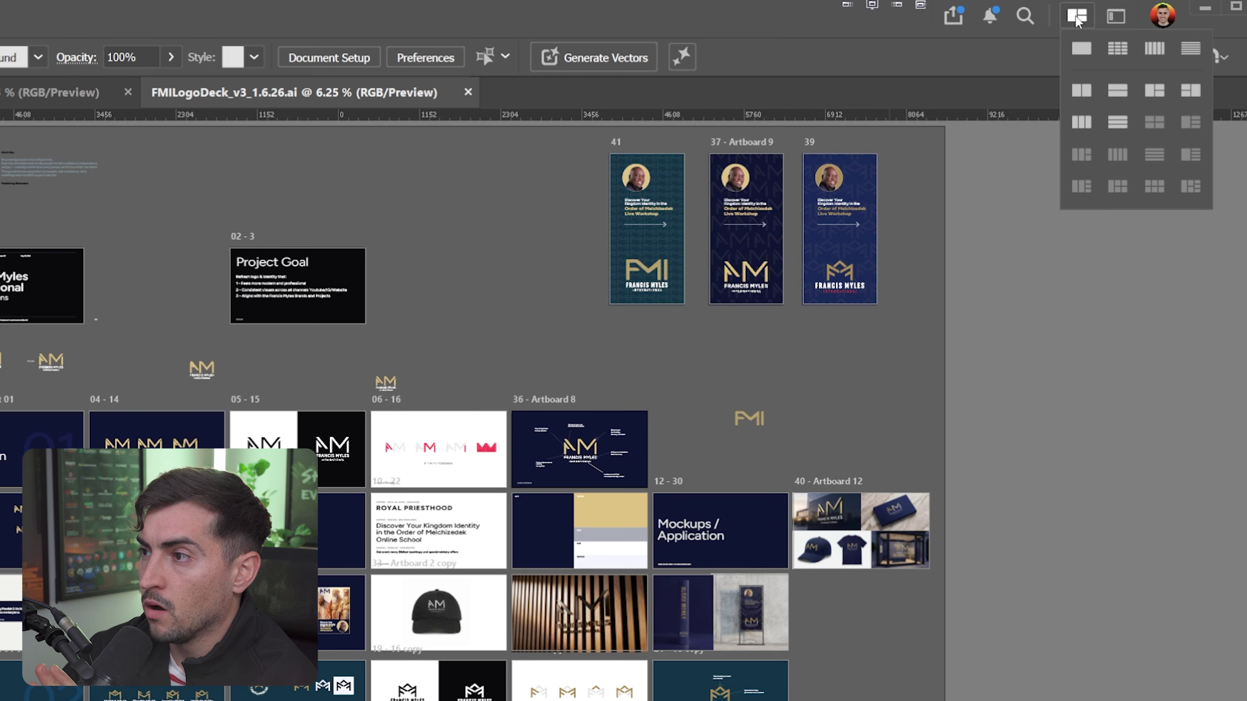
left_click(1125, 95)
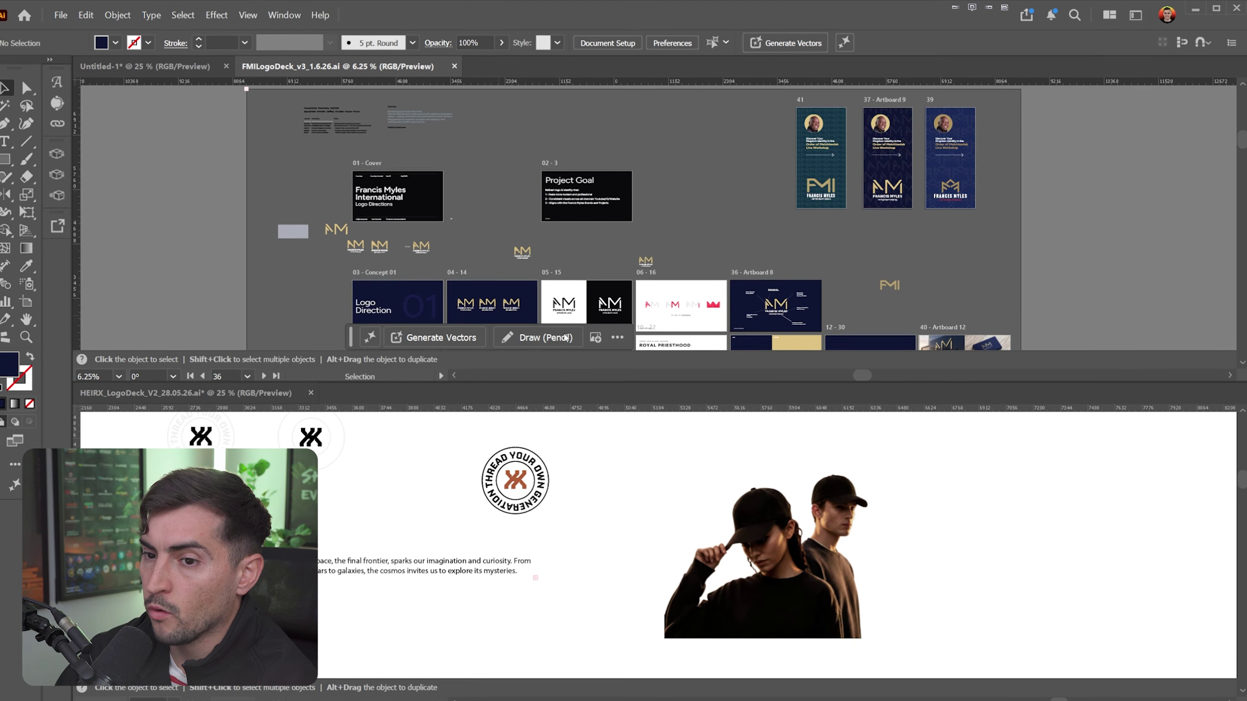
left_click(1107, 18)
left_click(1164, 65)
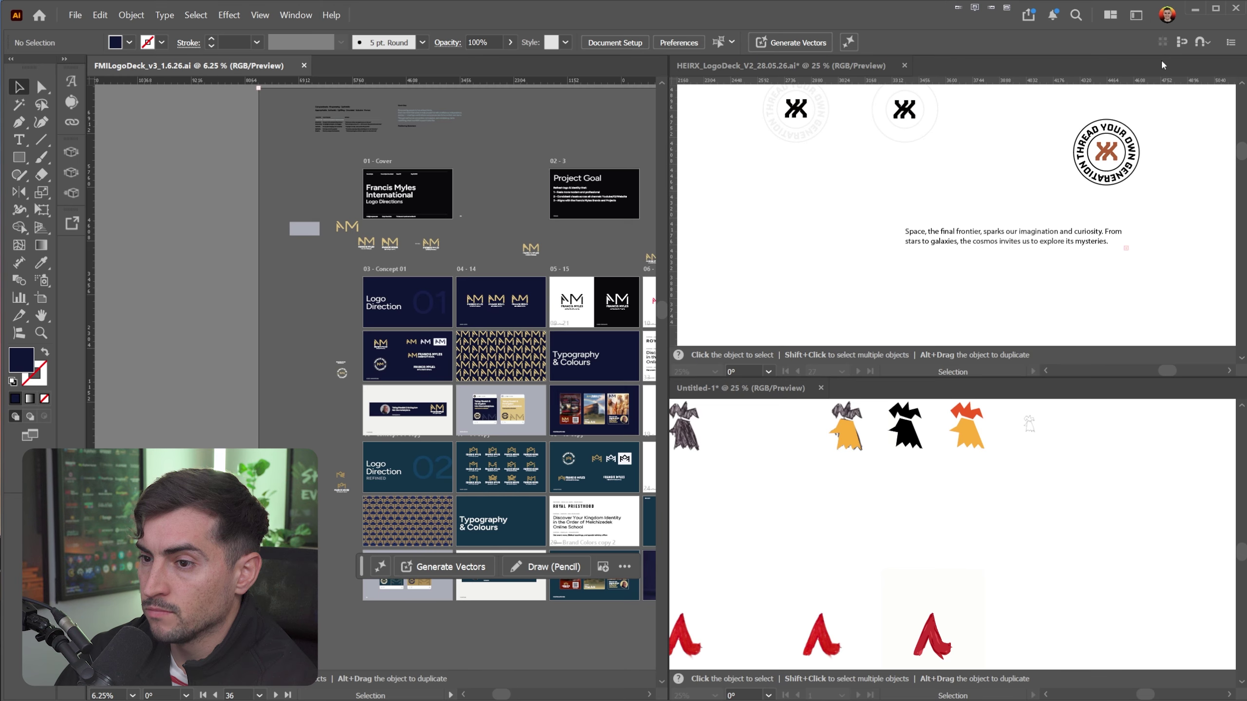
left_click(1111, 15)
left_click(1186, 64)
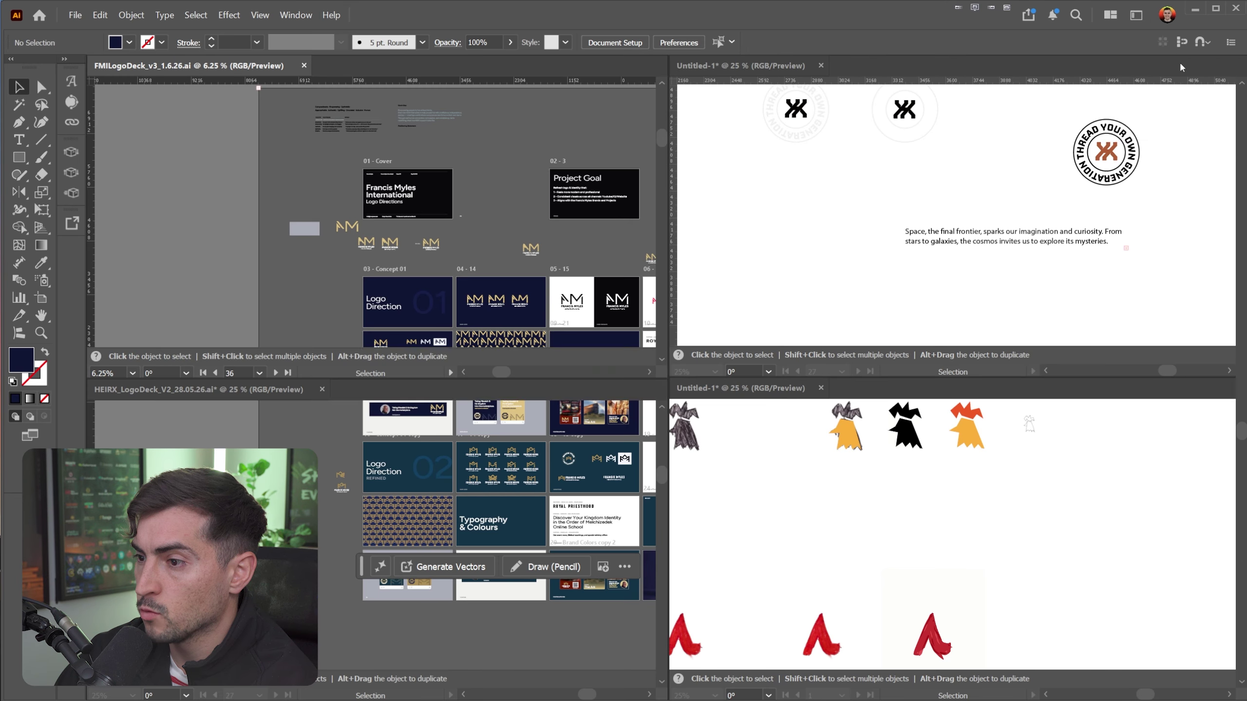
- Browse the contents of the tiled documents and consolidate them all back into one tabbed window
scroll(737, 367, "down", 2)
scroll(453, 525, "up", 2)
scroll(447, 210, "down", 6)
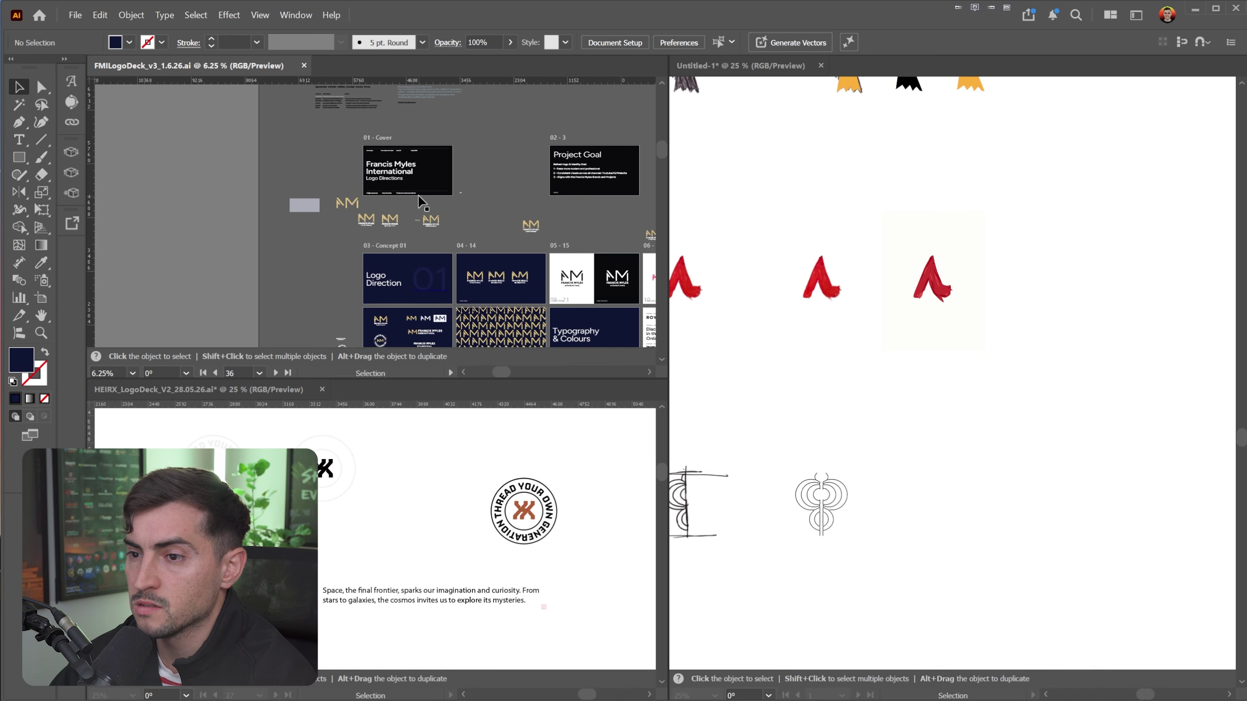
scroll(865, 340, "down", 1)
scroll(871, 365, "up", 4)
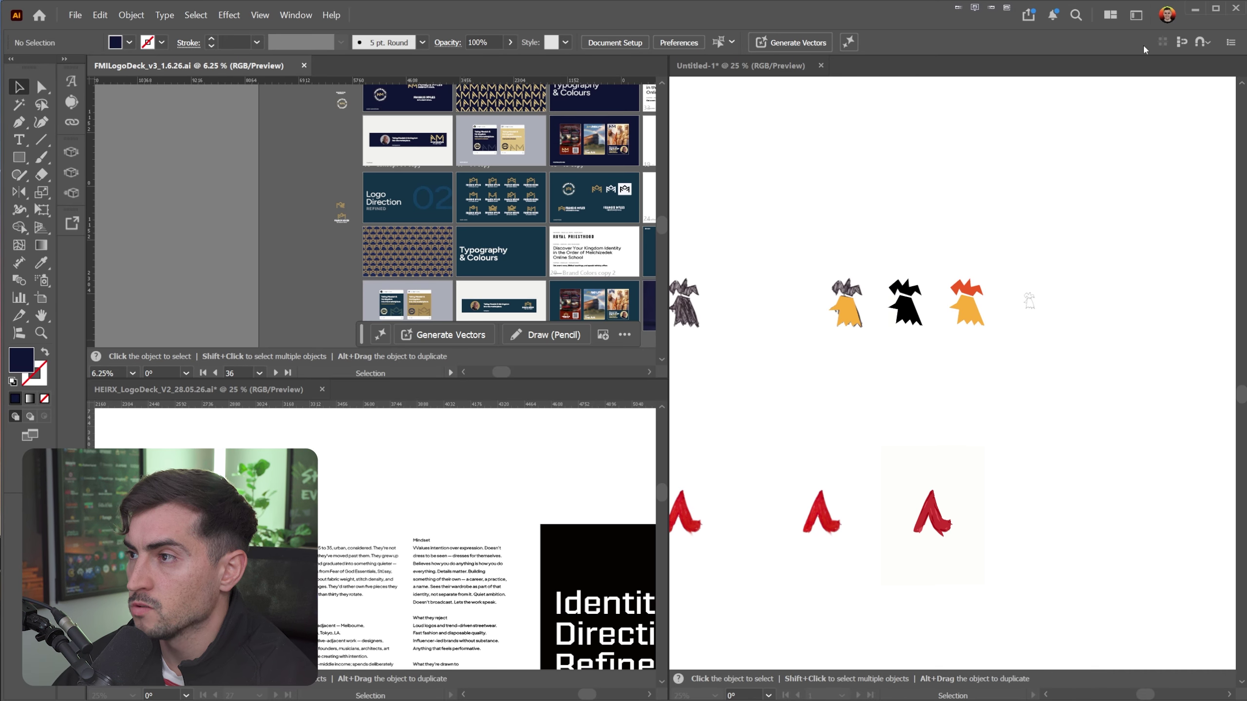
left_click(1111, 15)
left_click(1114, 38)
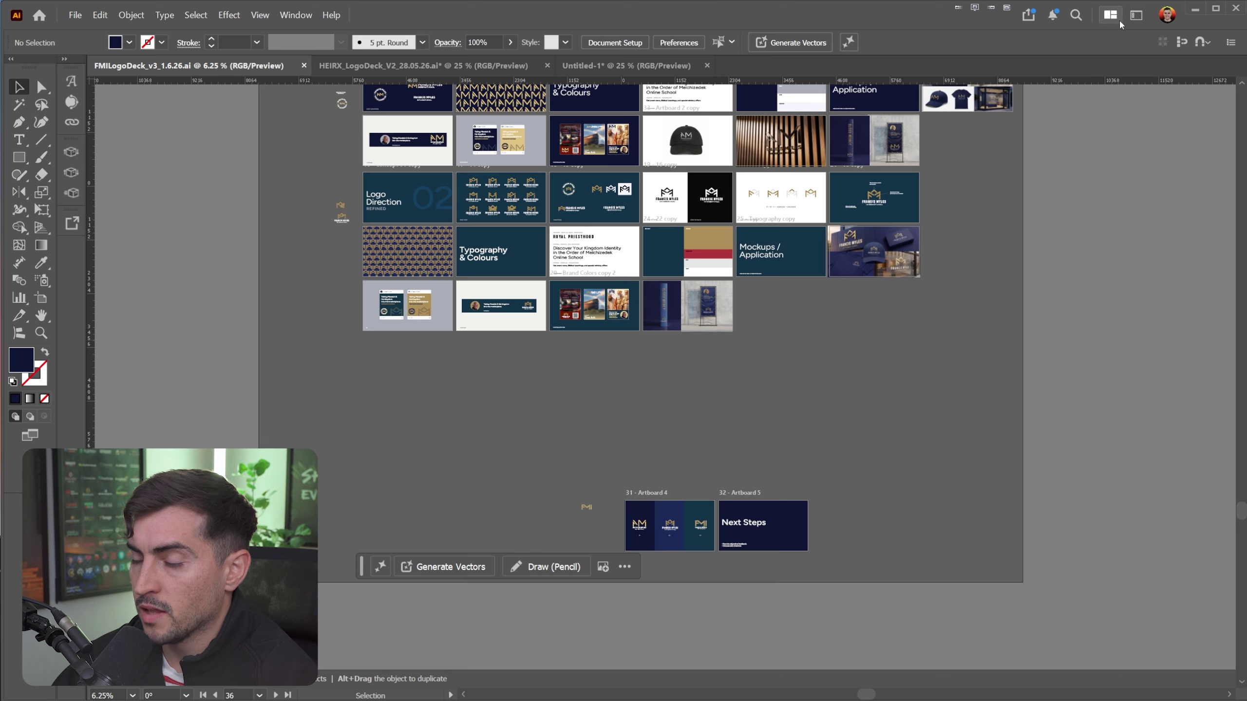
- Try several workspaces, including ADOBE LIVESTREAMS and Typography, and return to the MURA workspace
left_click(1110, 16)
left_click(1136, 15)
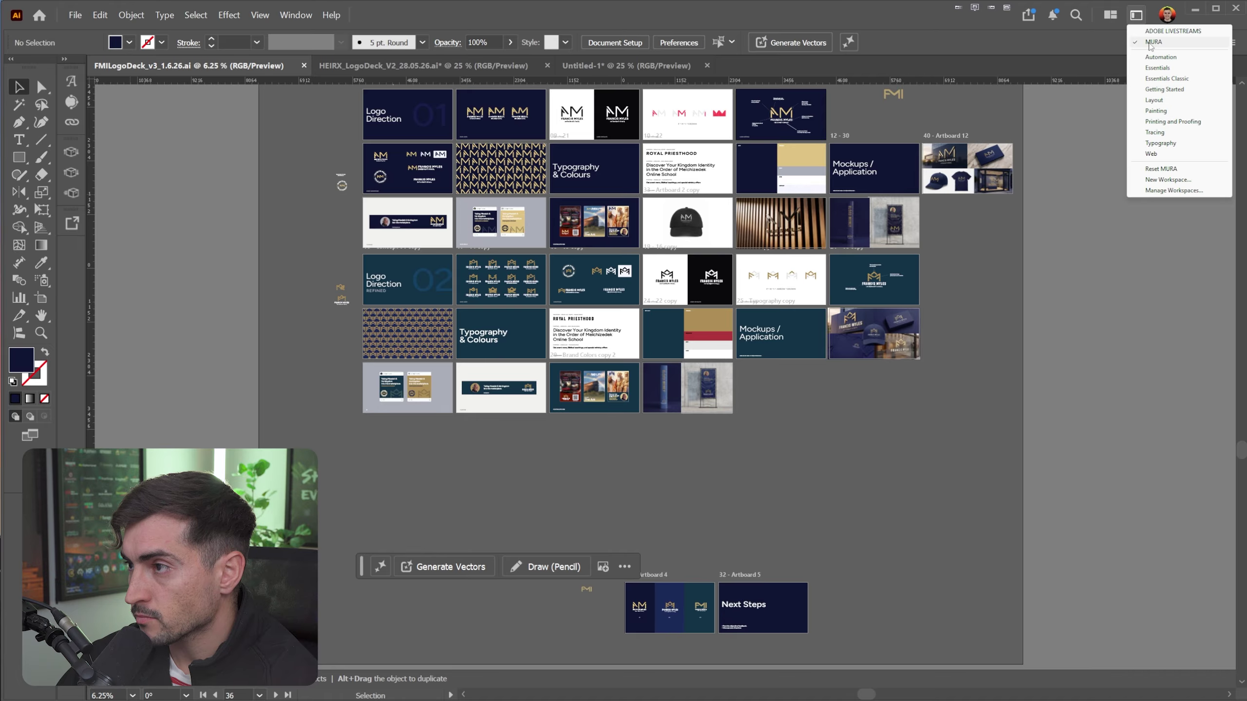
left_click(1176, 32)
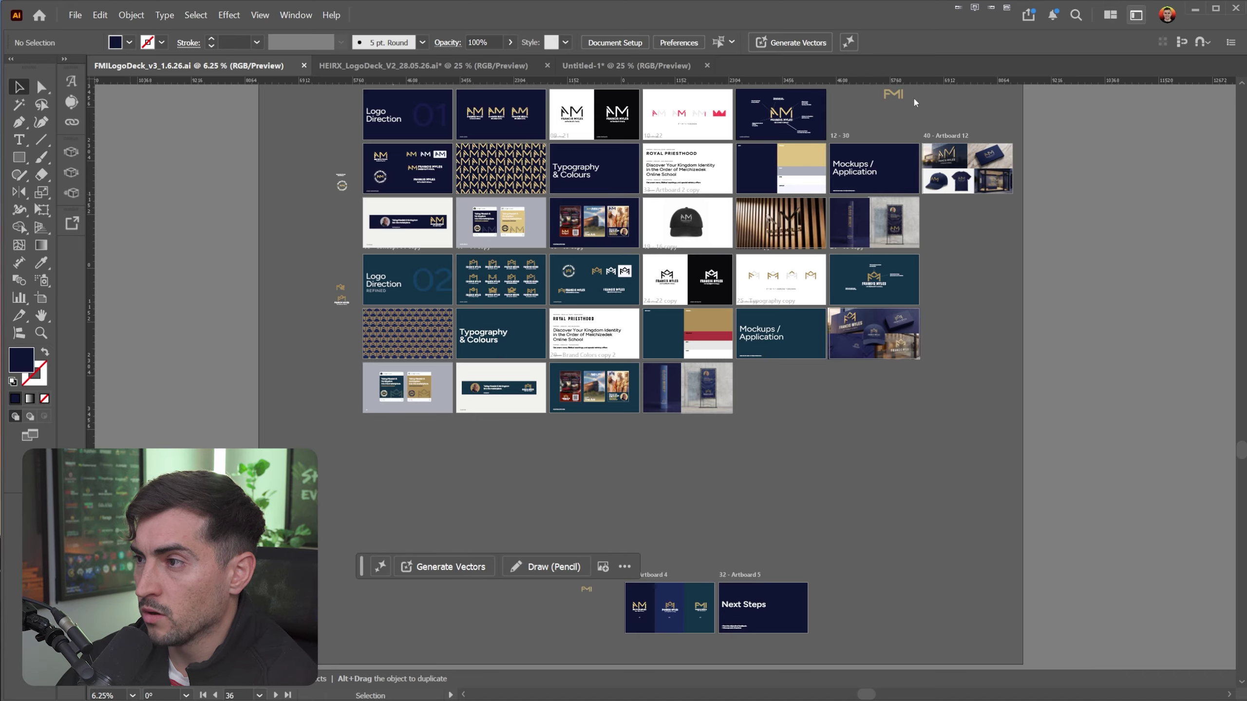
left_click(1144, 21)
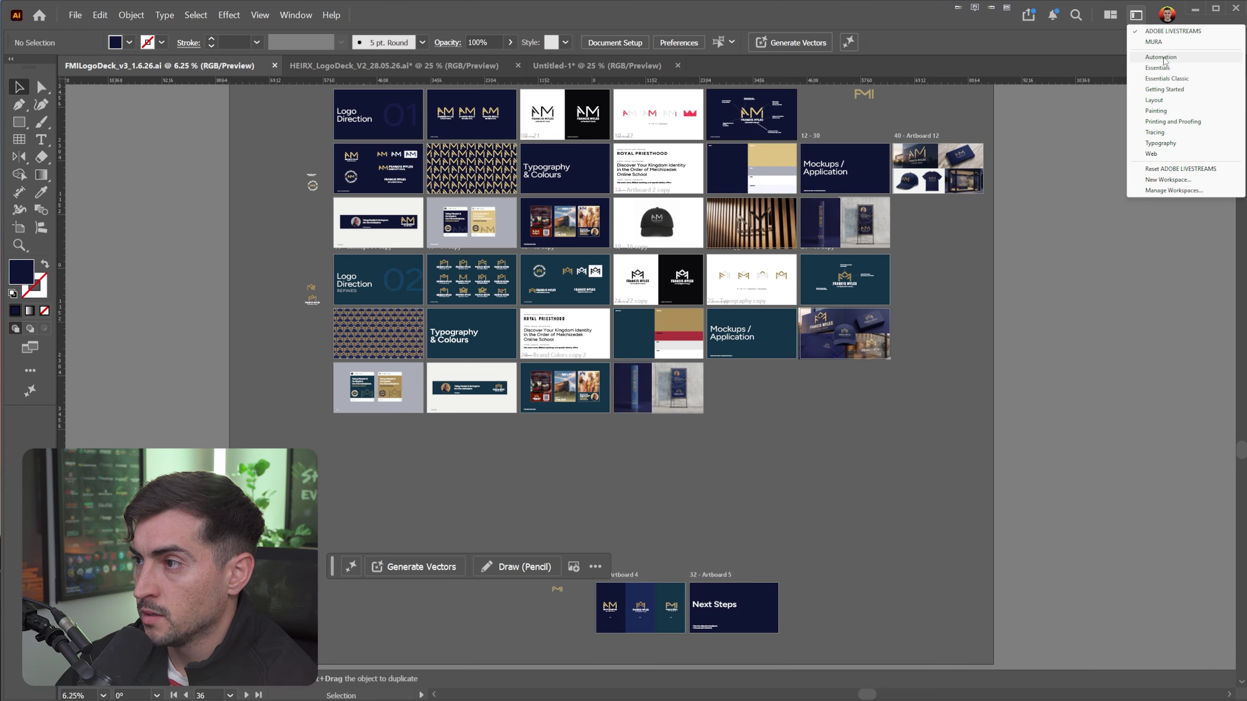
left_click(1165, 66)
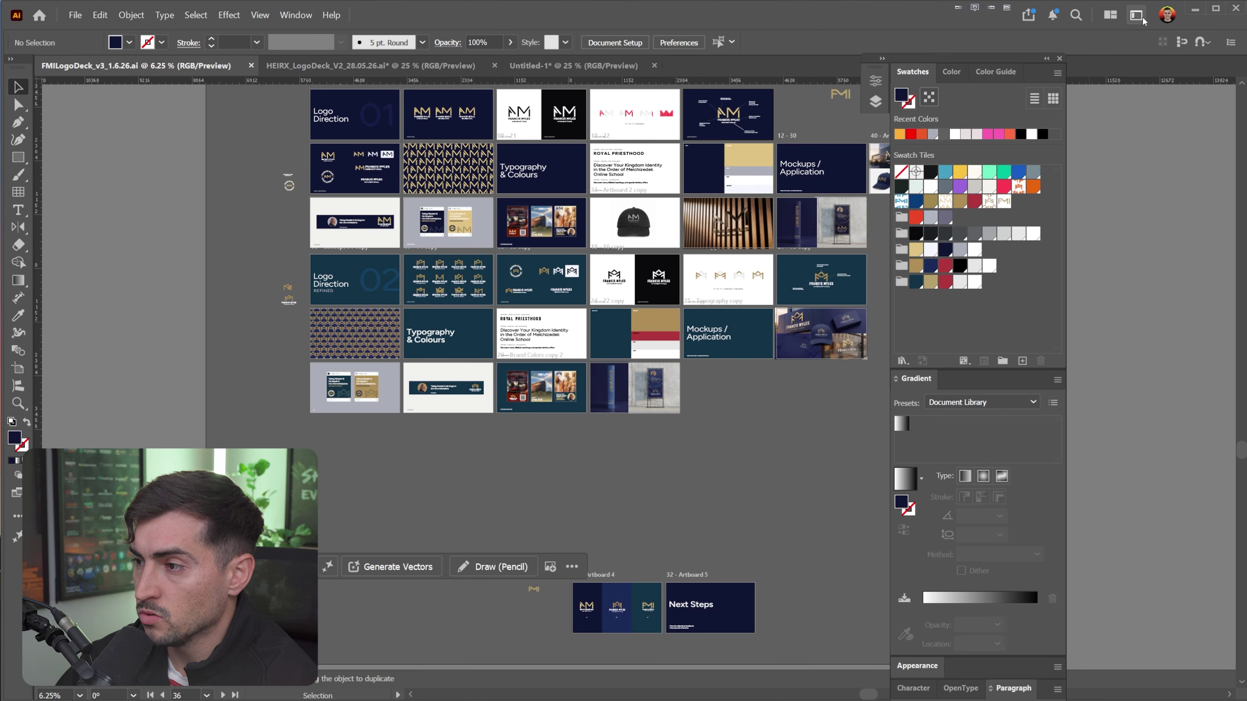
left_click(1140, 16)
left_click(1161, 143)
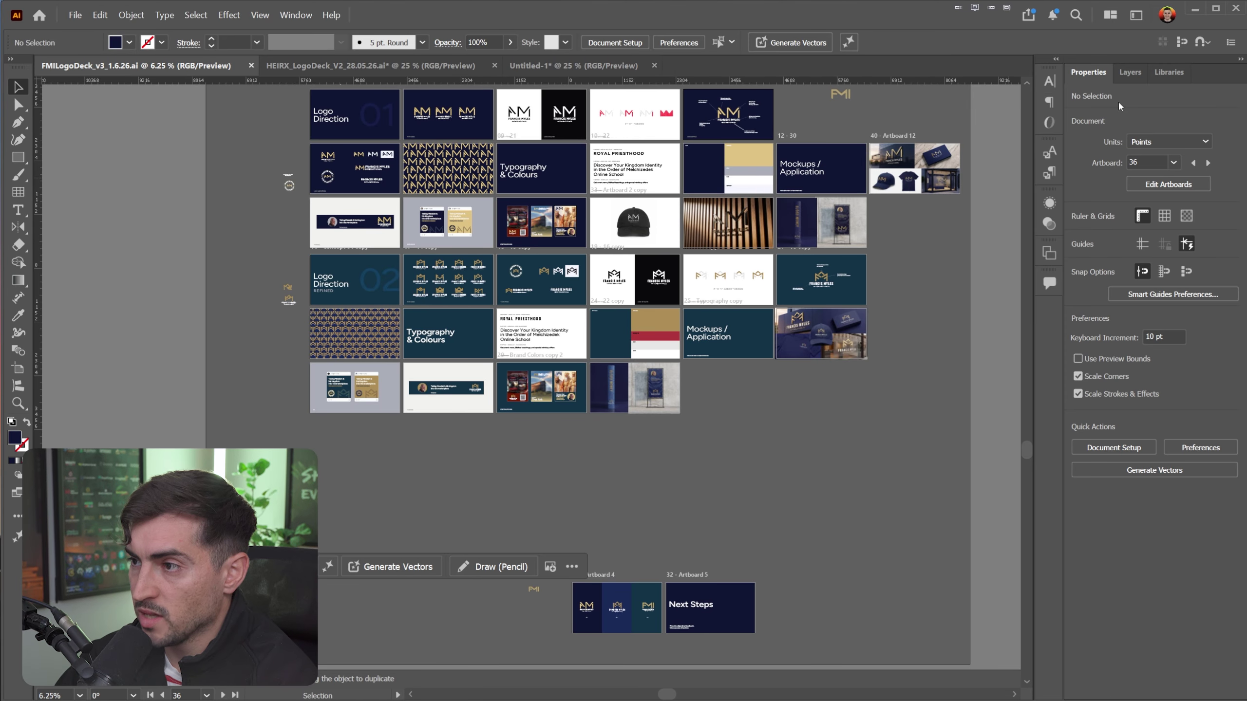
left_click(1137, 14)
left_click(1160, 47)
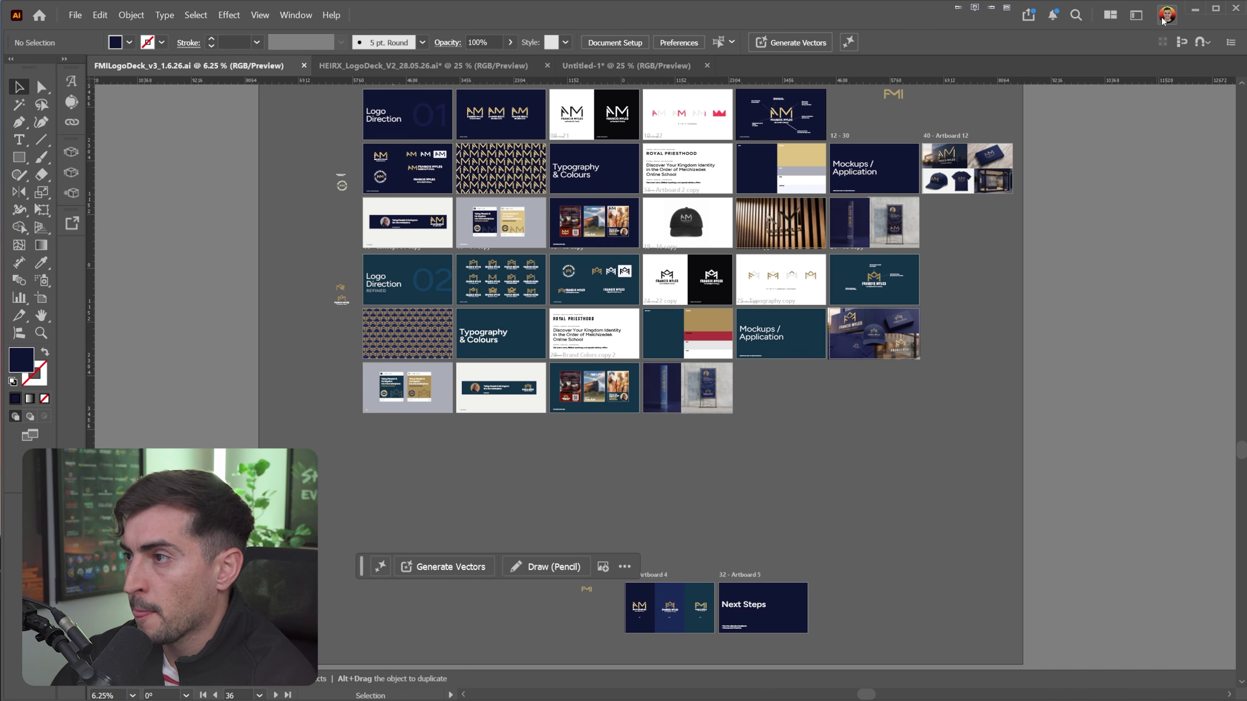
- Check the account's generative AI allowance, covering standard feature access and remaining premium credits
left_click(1167, 17)
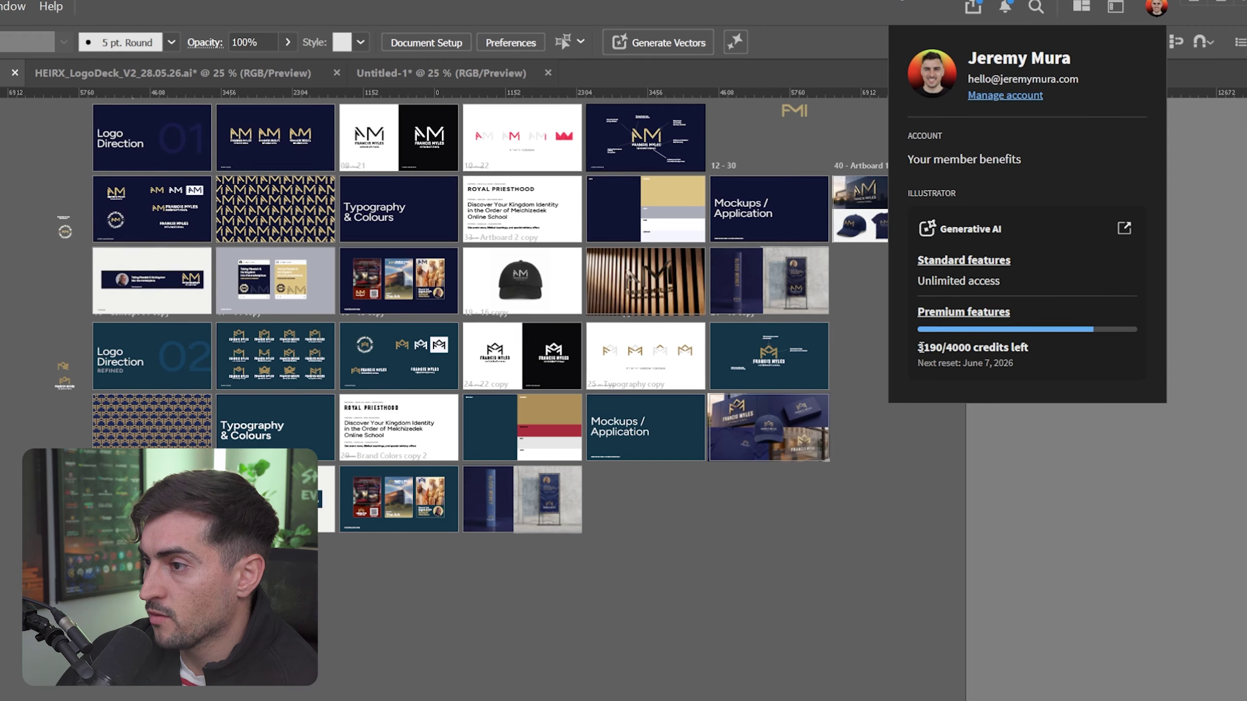
left_click_drag(919, 347, 1031, 351)
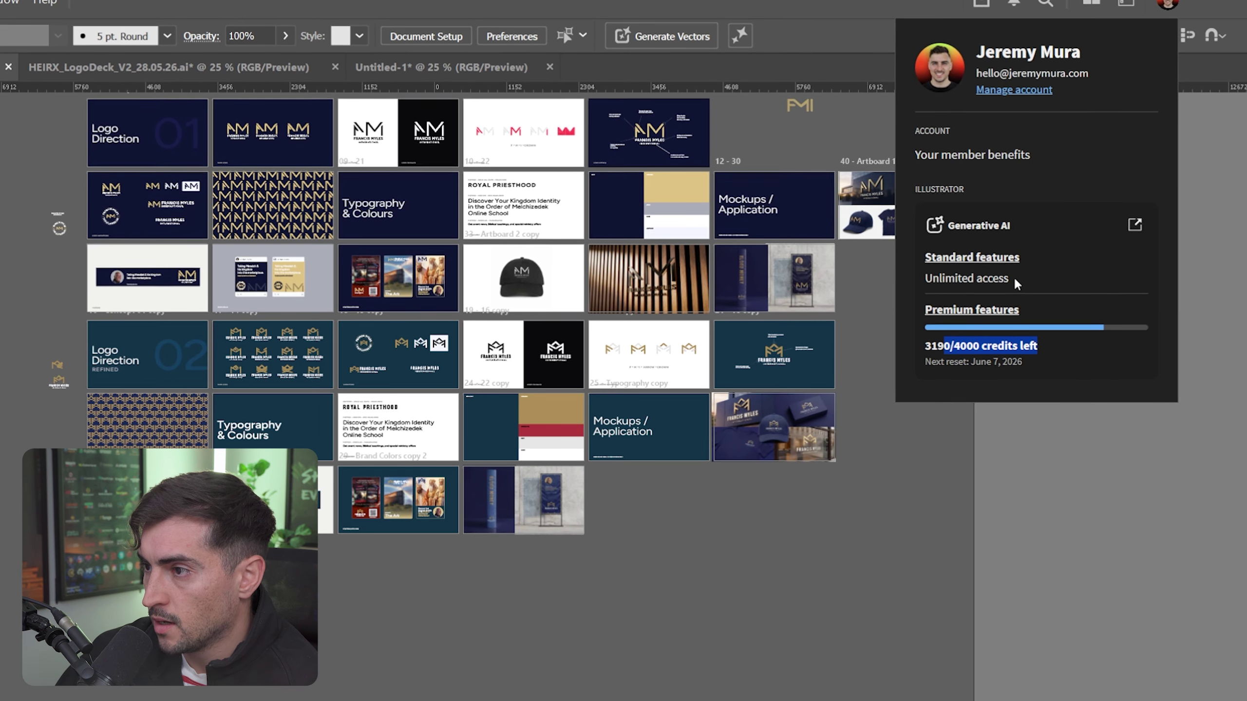
left_click_drag(1011, 278, 924, 277)
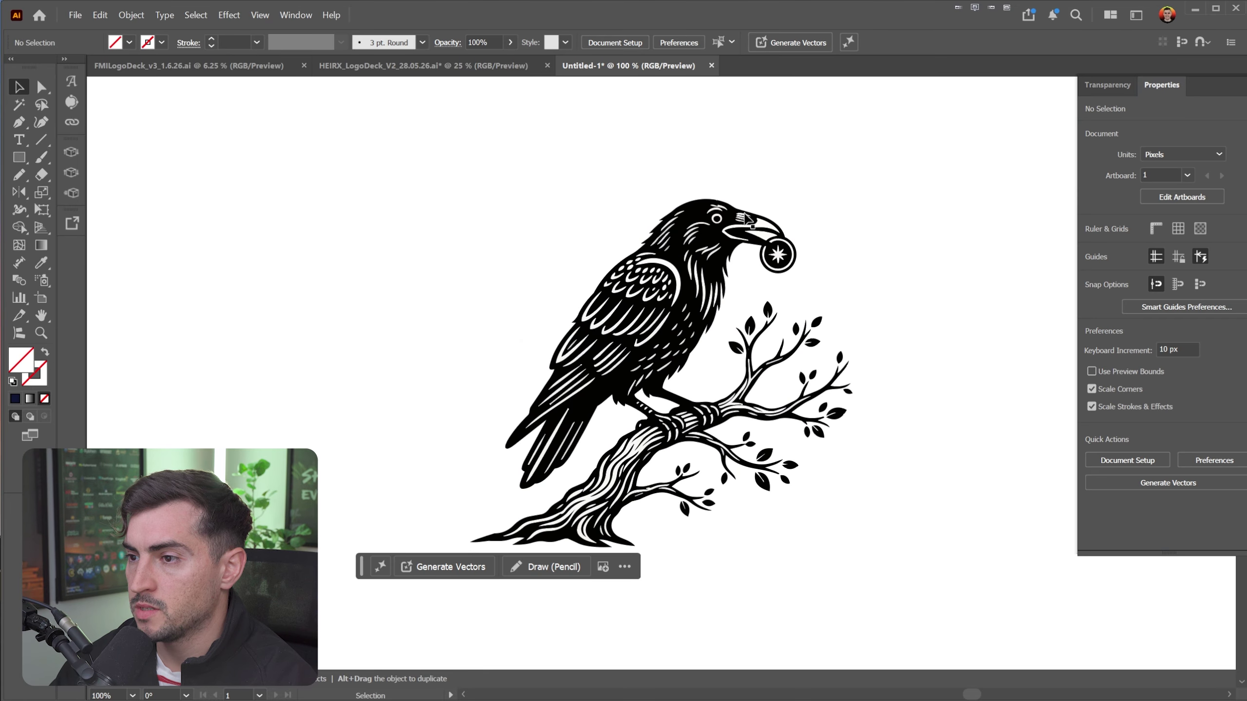
- Start a prompt edit on the generated raven artwork and fill the prompt with the "make coin gold" suggestion
scroll(641, 174, "up", 1)
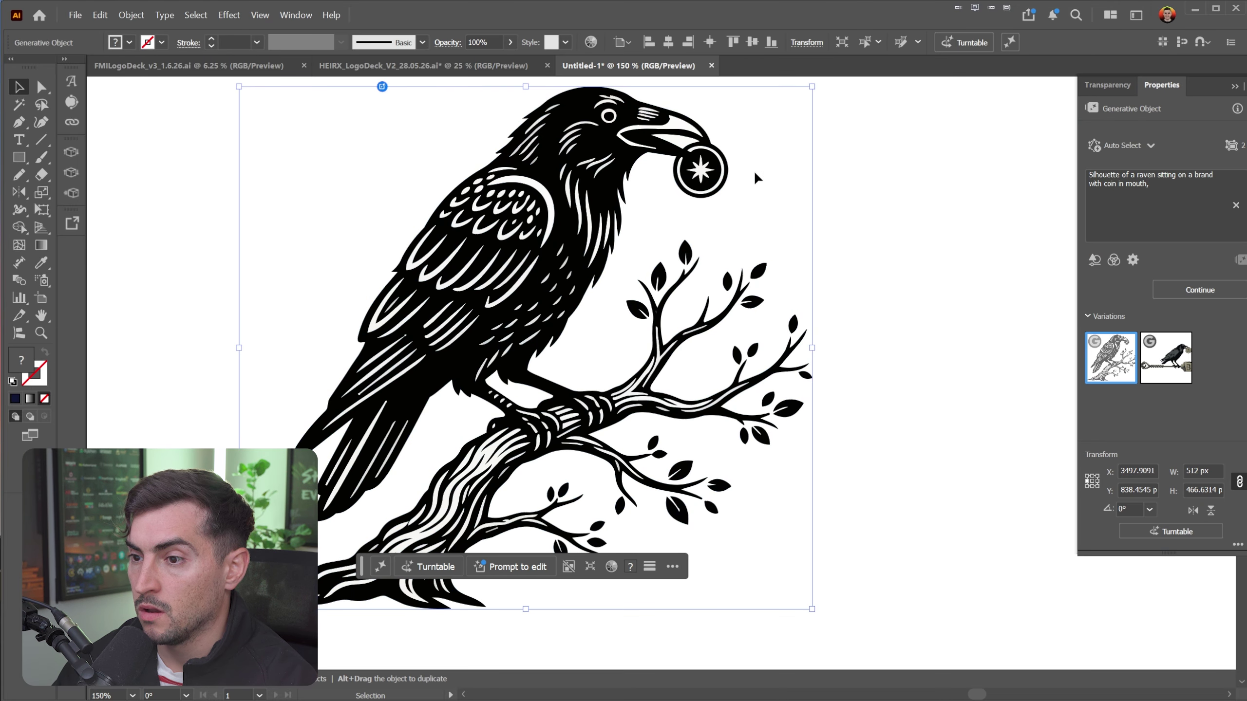
scroll(786, 137, "down", 1)
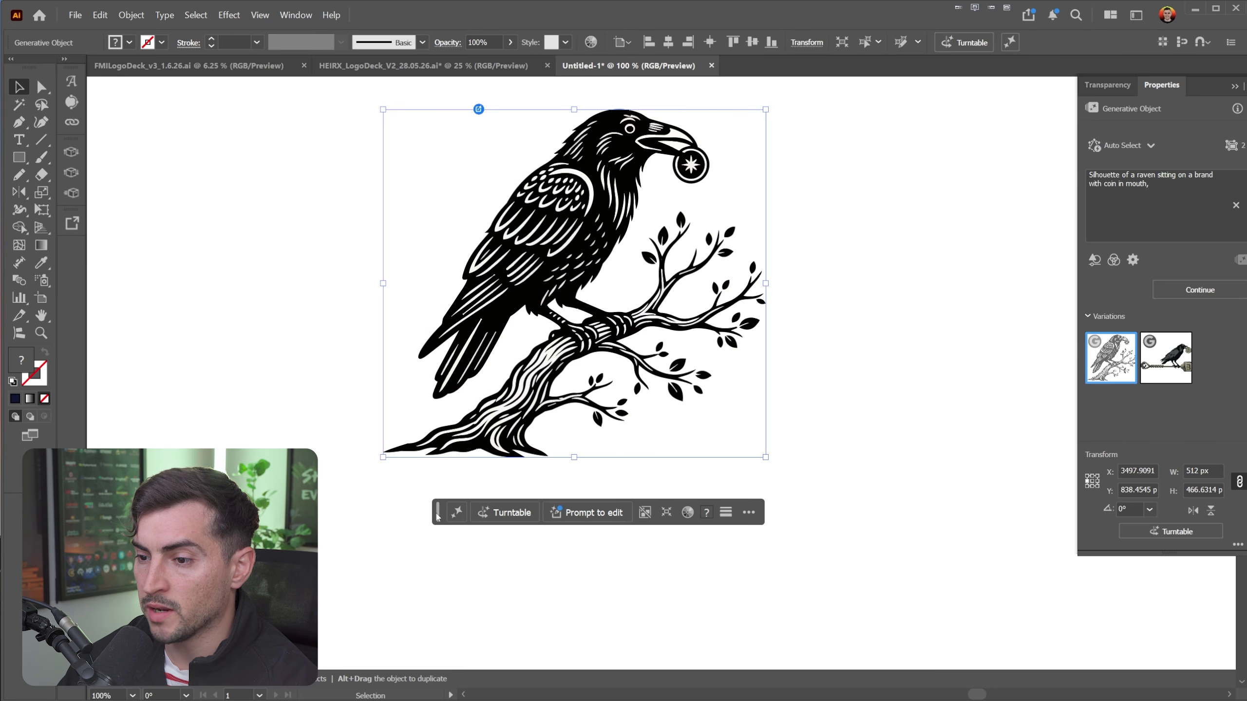
left_click(589, 529)
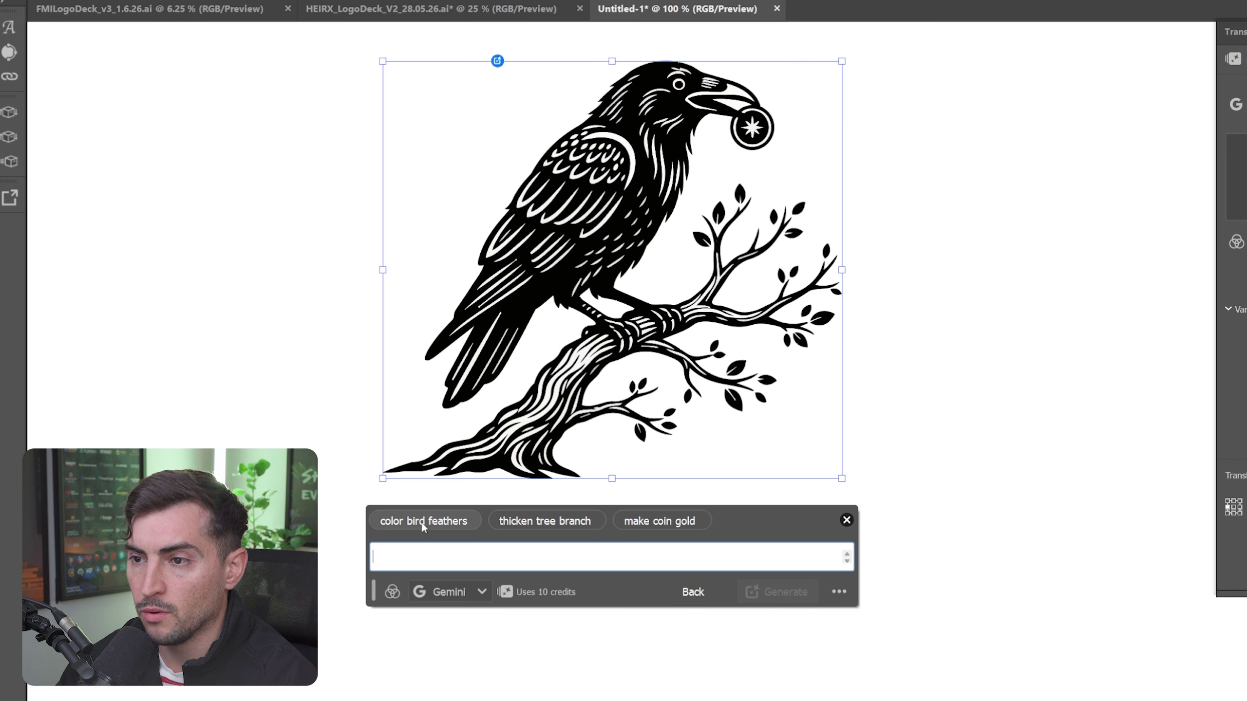
left_click(658, 520)
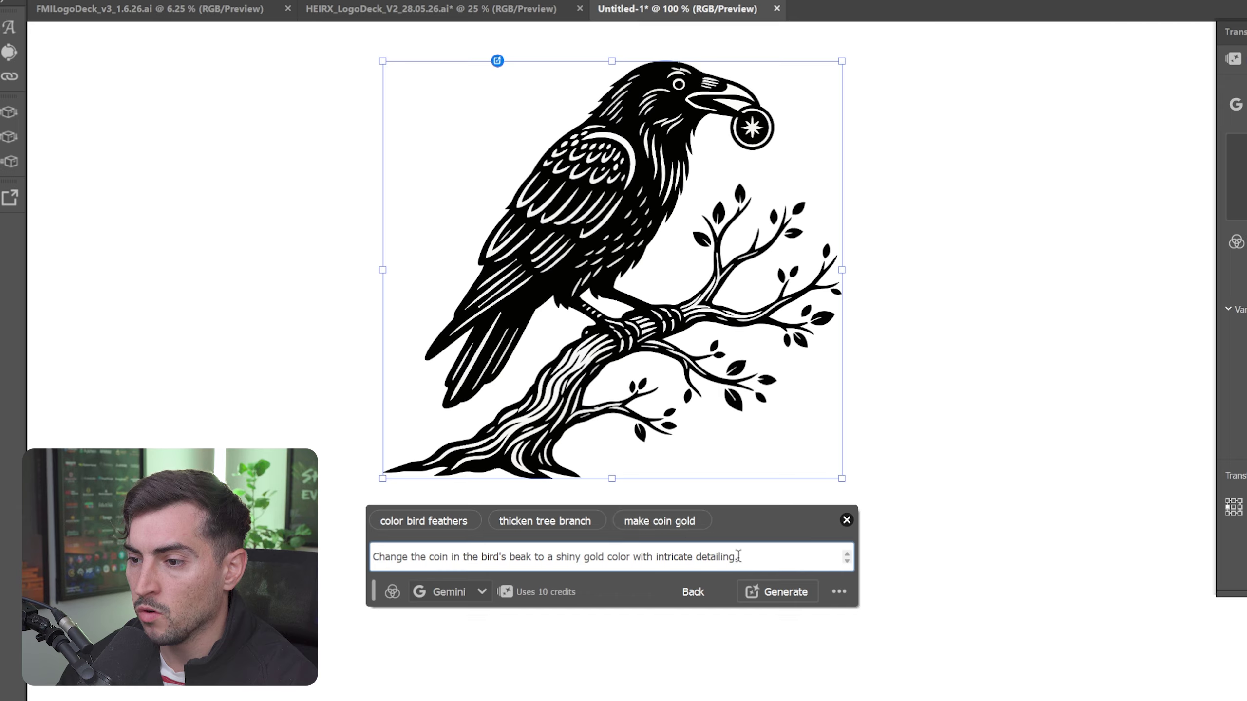
left_click_drag(378, 557, 723, 560)
left_click(756, 556)
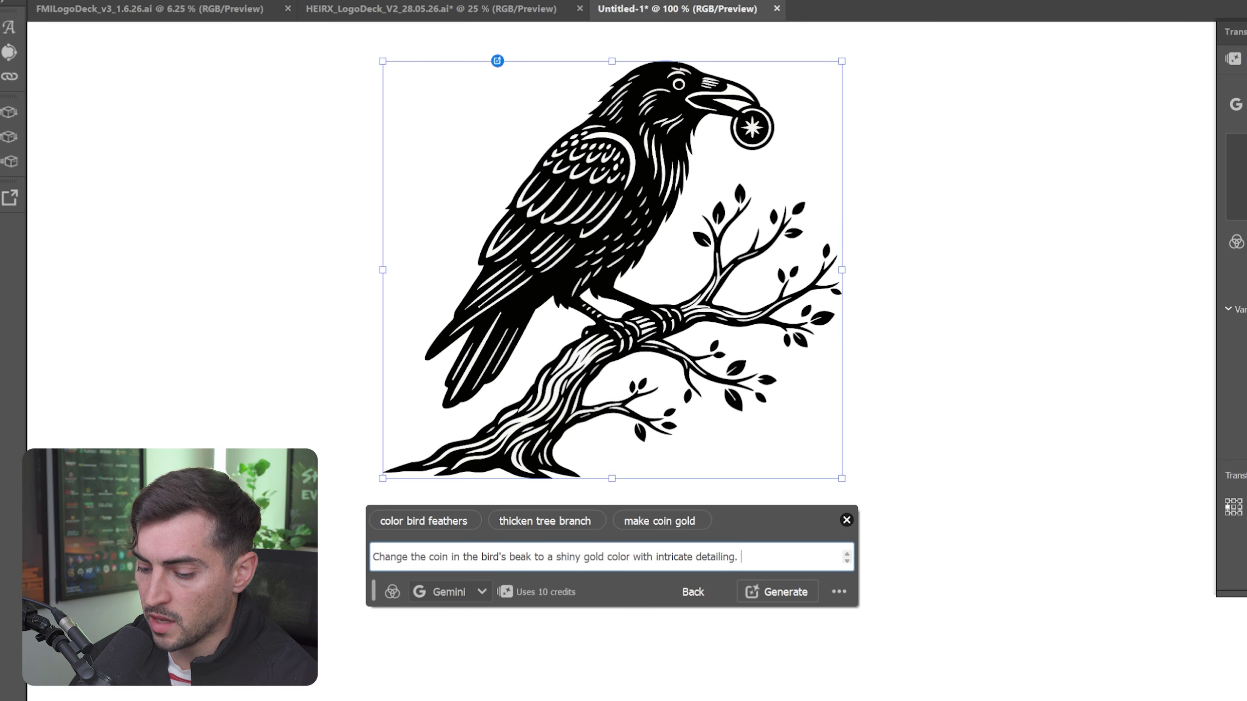
- Extend the raven's edit prompt with "make leafs green" after the coin instruction
type("make leafs ")
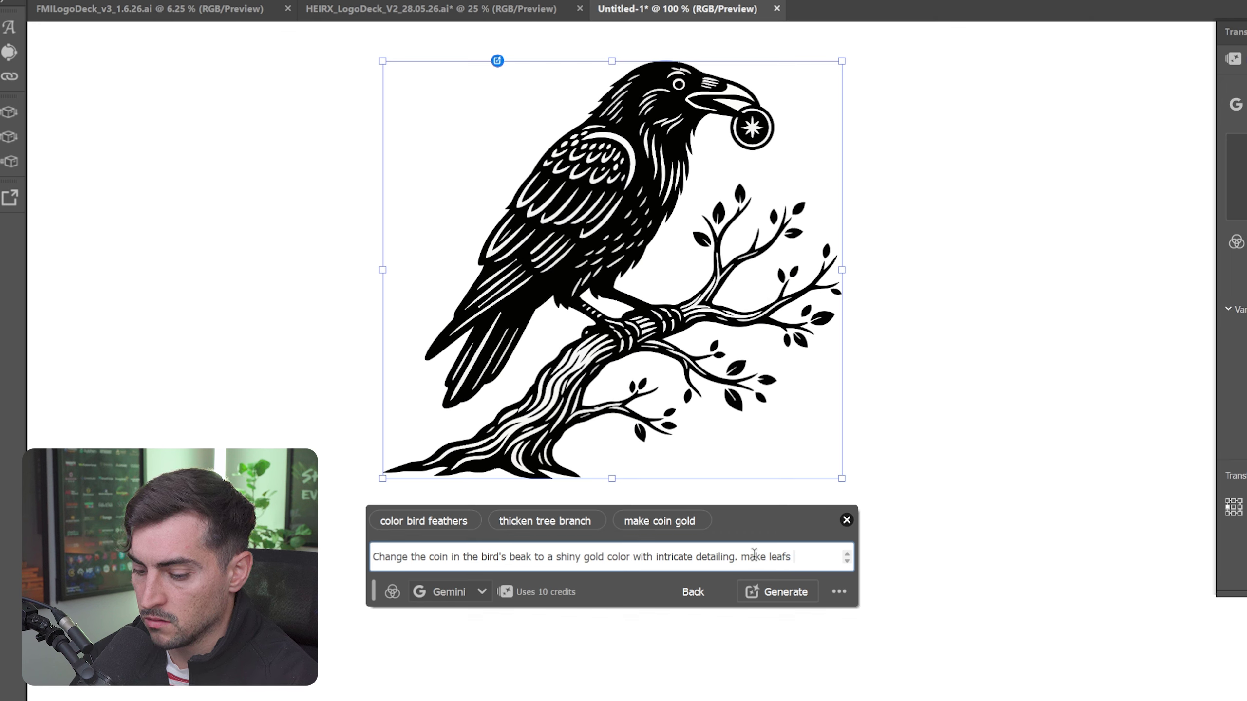
type("gree")
key("BackSpace")
key("BackSpace")
key("BackSpace")
type("gold")
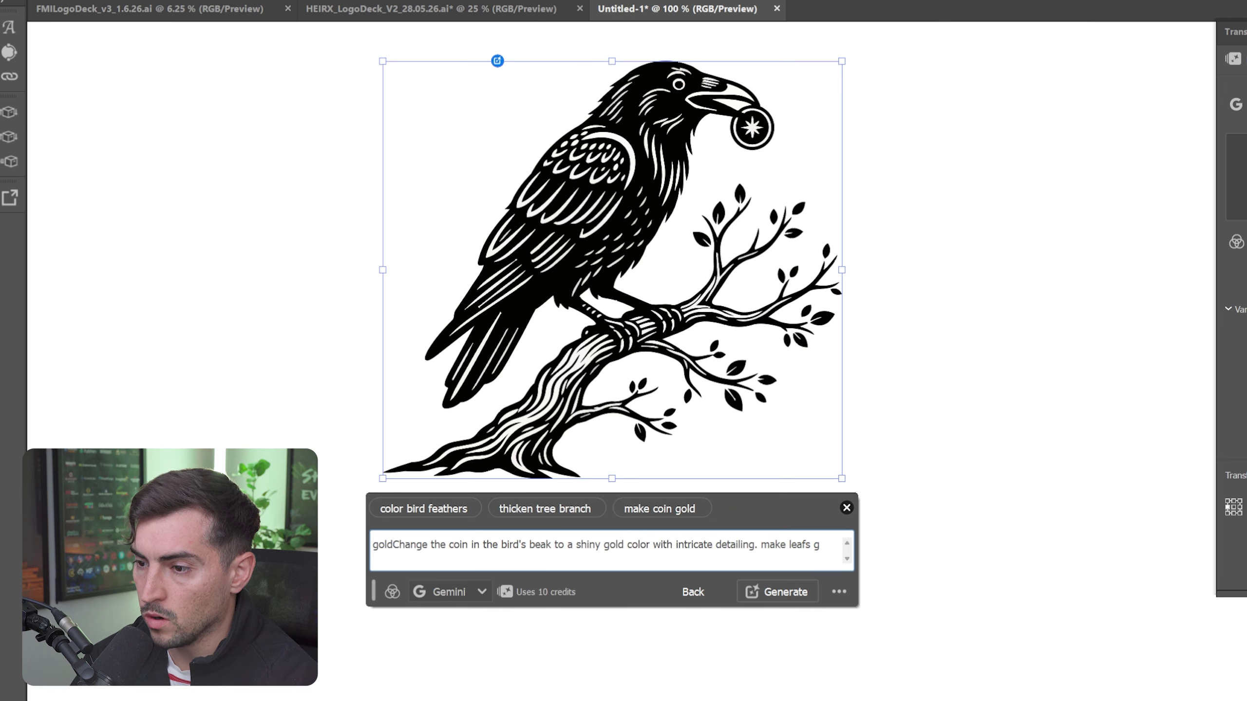
key("BackSpace")
key("BackSpace")
key("BackSpace")
left_click(813, 554)
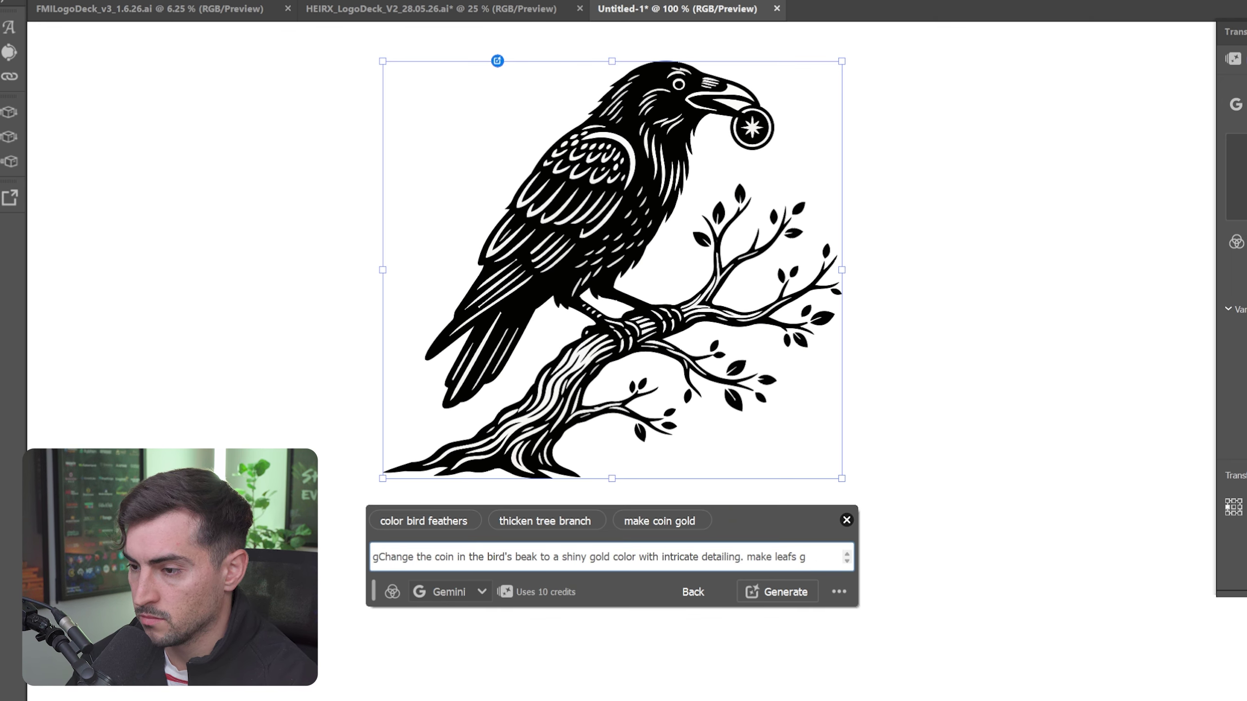
type("reen")
- Keep the Gemini 2.5 (Nano Banana) model and generate the raven edit from the prompt
left_click(483, 594)
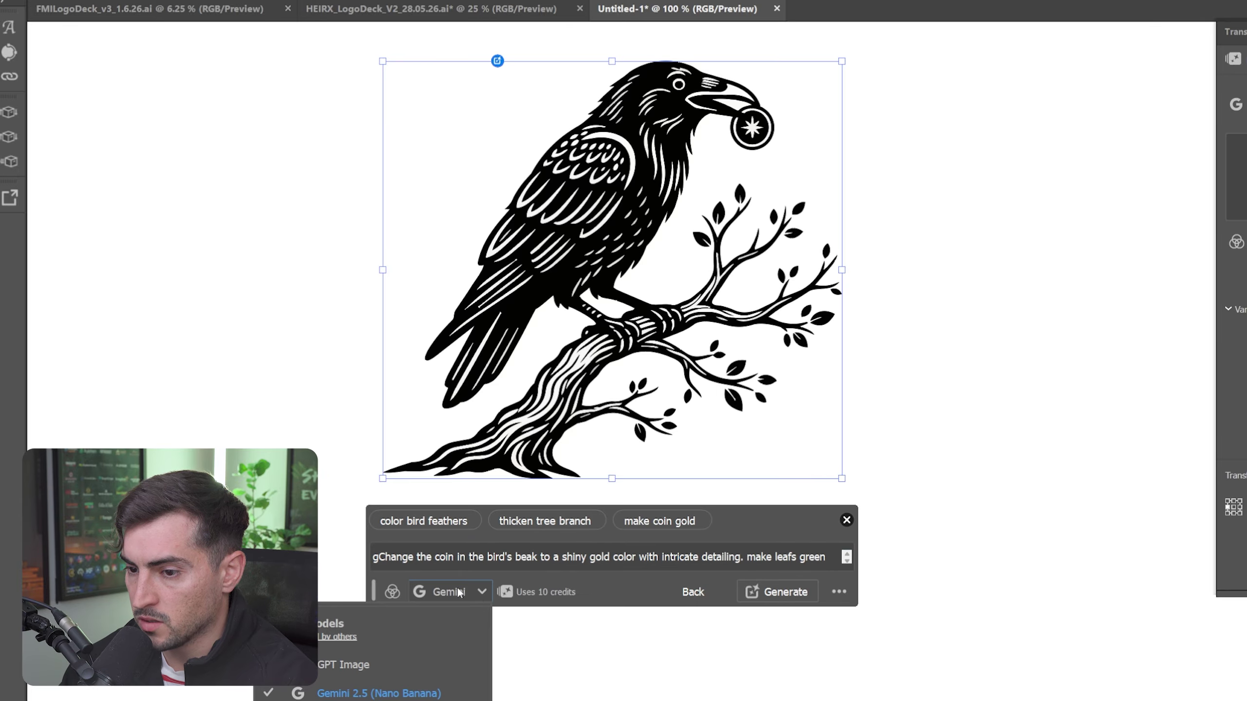
left_click(459, 595)
left_click(778, 592)
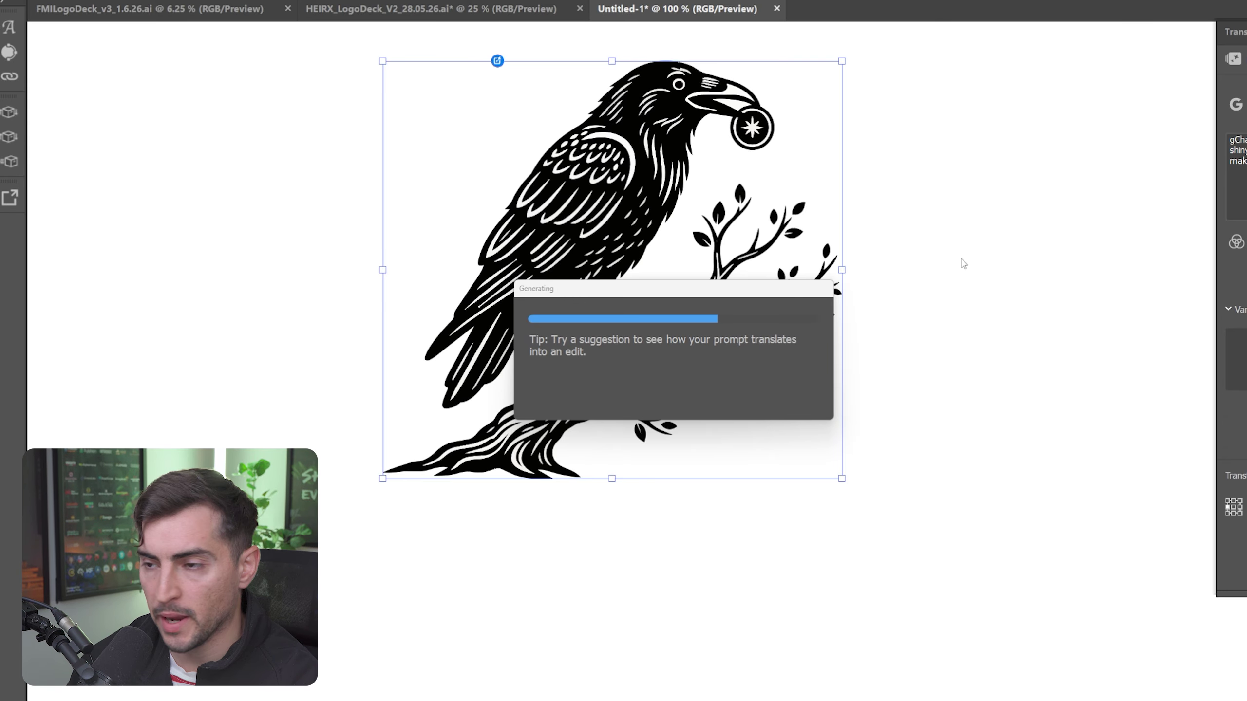
- Examine the vector detail of the regenerated gold coin, the green leaves and the brown branches
scroll(784, 130, "up", 2)
scroll(784, 130, "up", 3)
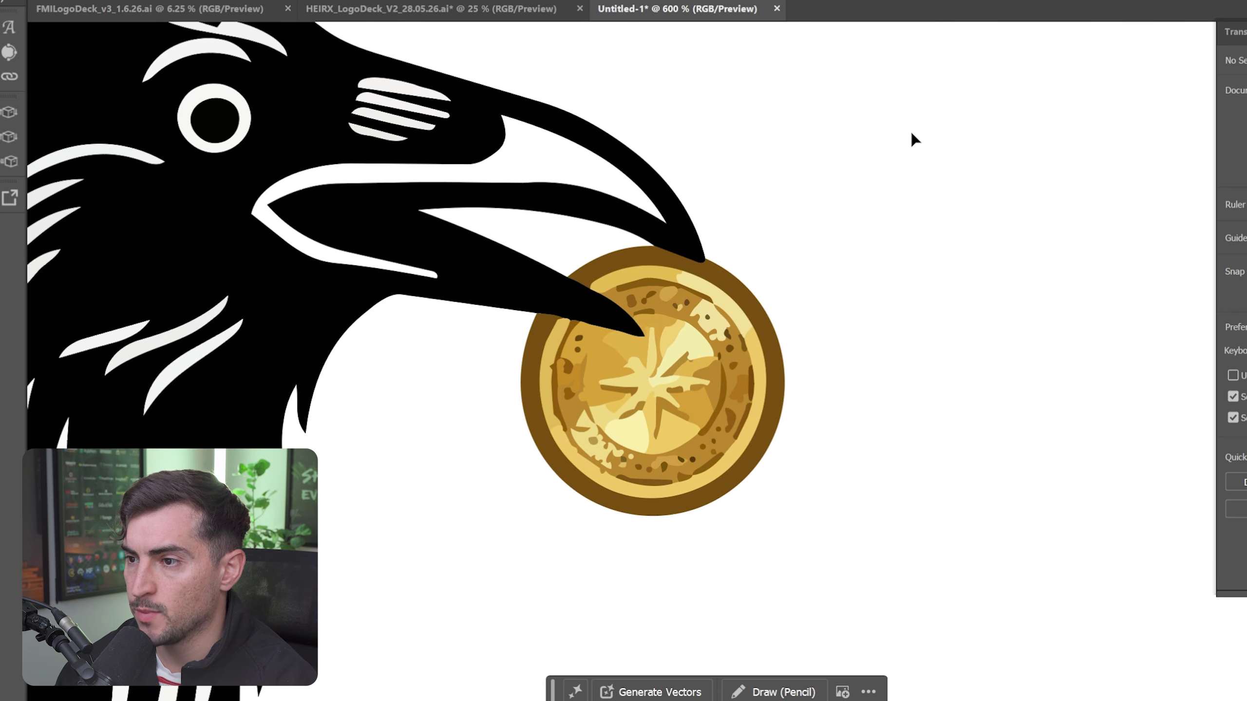
scroll(685, 376, "up", 2)
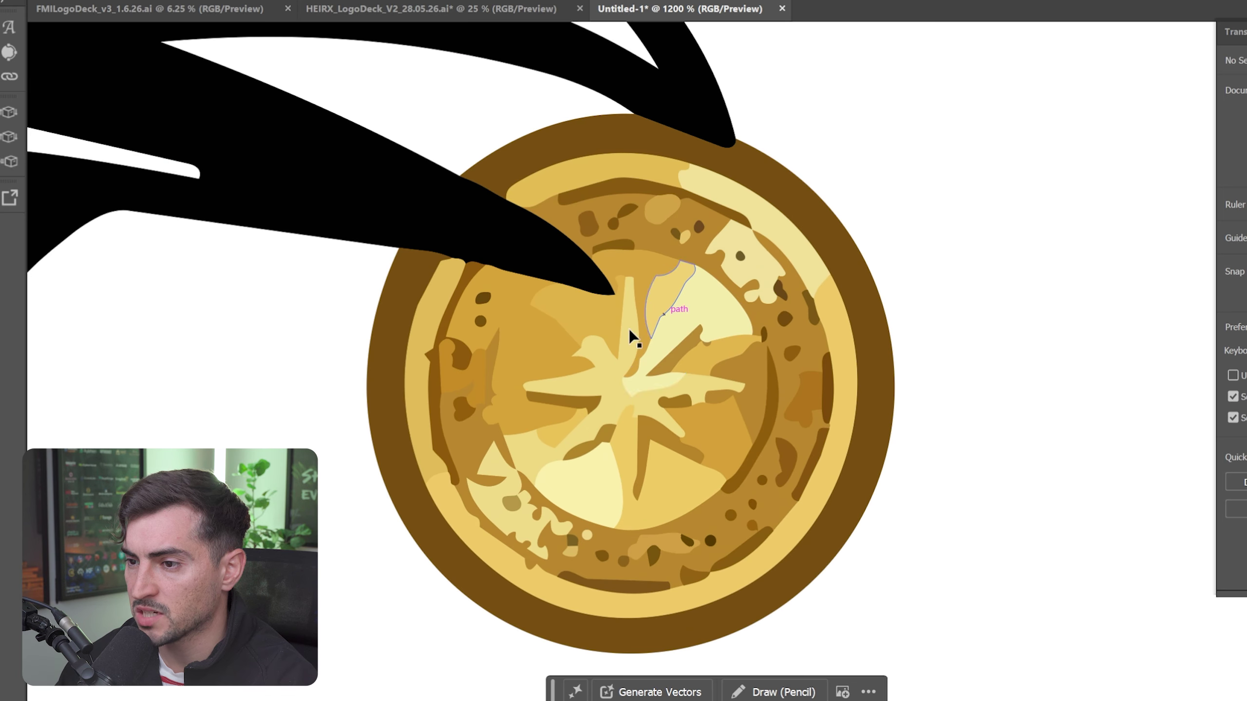
scroll(719, 351, "down", 3)
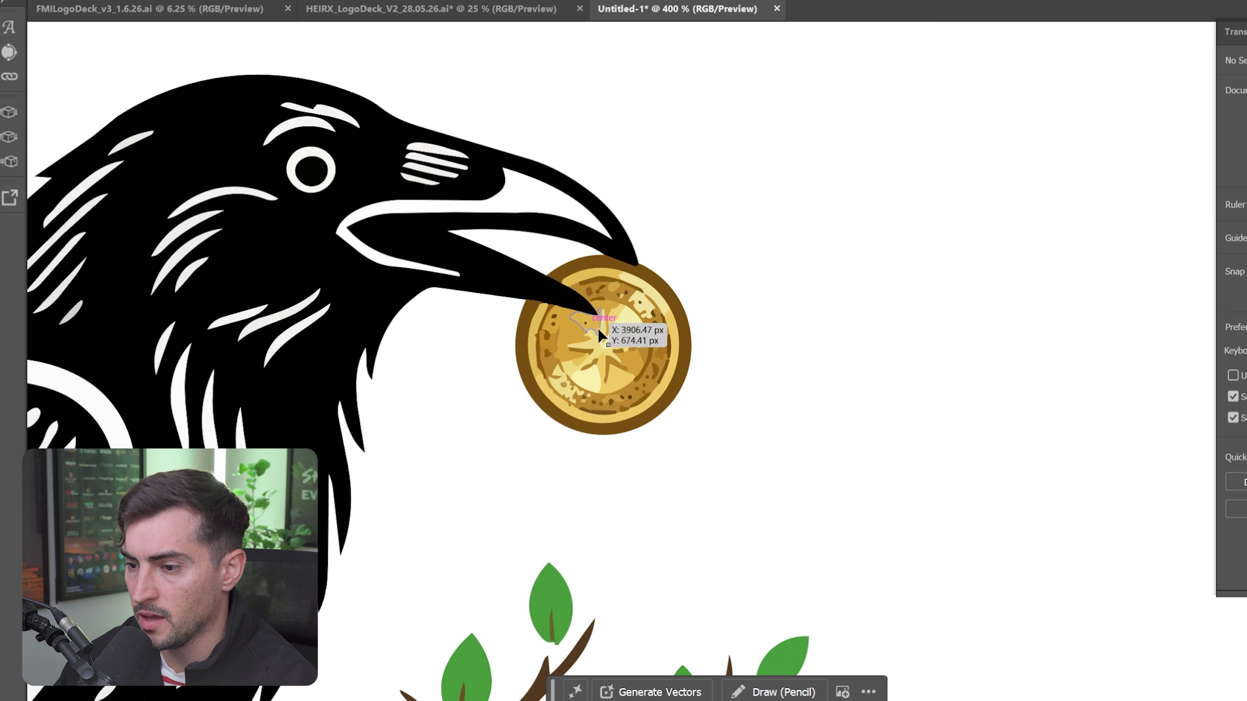
scroll(756, 285, "down", 5)
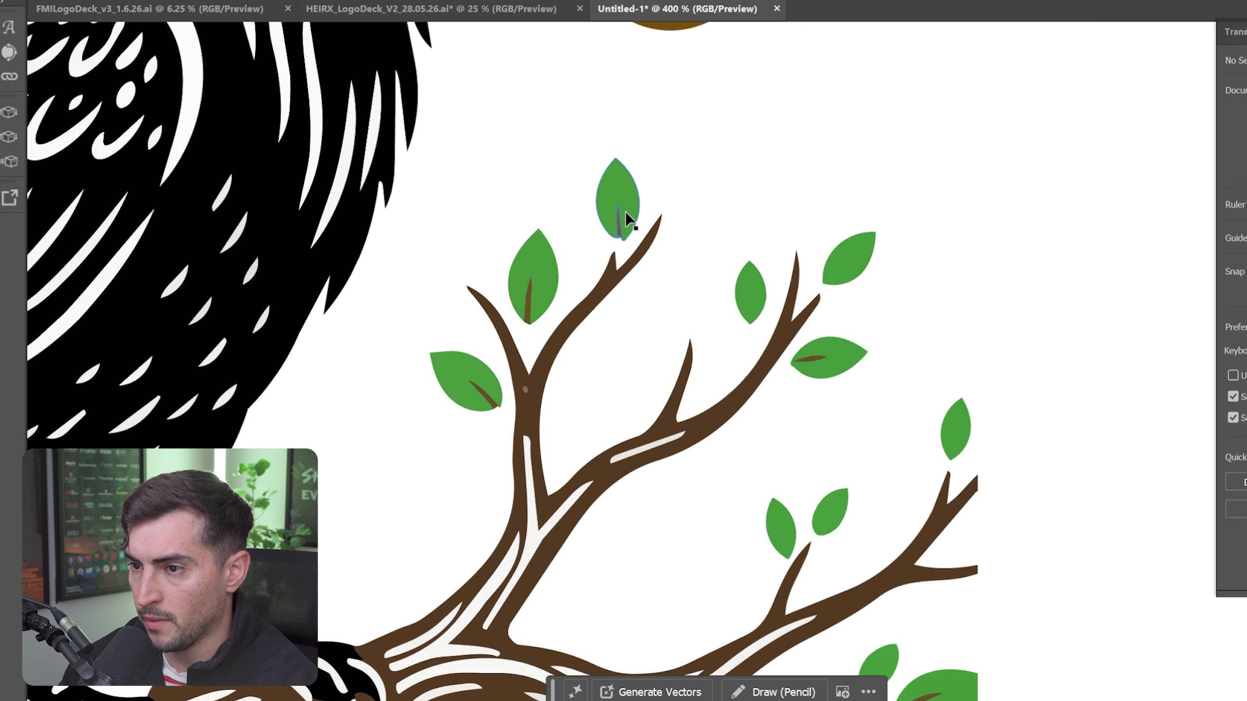
scroll(985, 154, "down", 2)
scroll(410, 470, "up", 1)
scroll(421, 468, "down", 2)
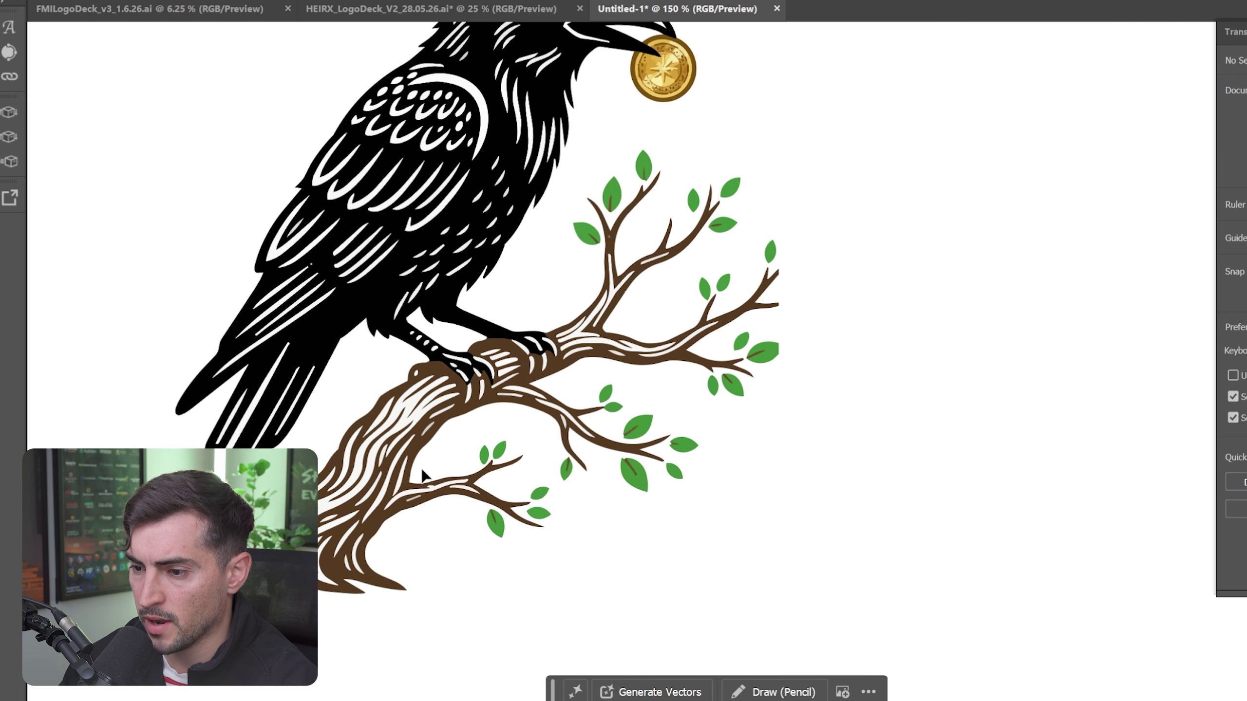
left_click_drag(727, 210, 690, 270)
scroll(685, 278, "down", 2)
- Start another prompt edit on the raven artwork, fill it with the "color bird feathers" suggestion, and generate the edit
left_click(590, 195)
scroll(588, 197, "up", 1)
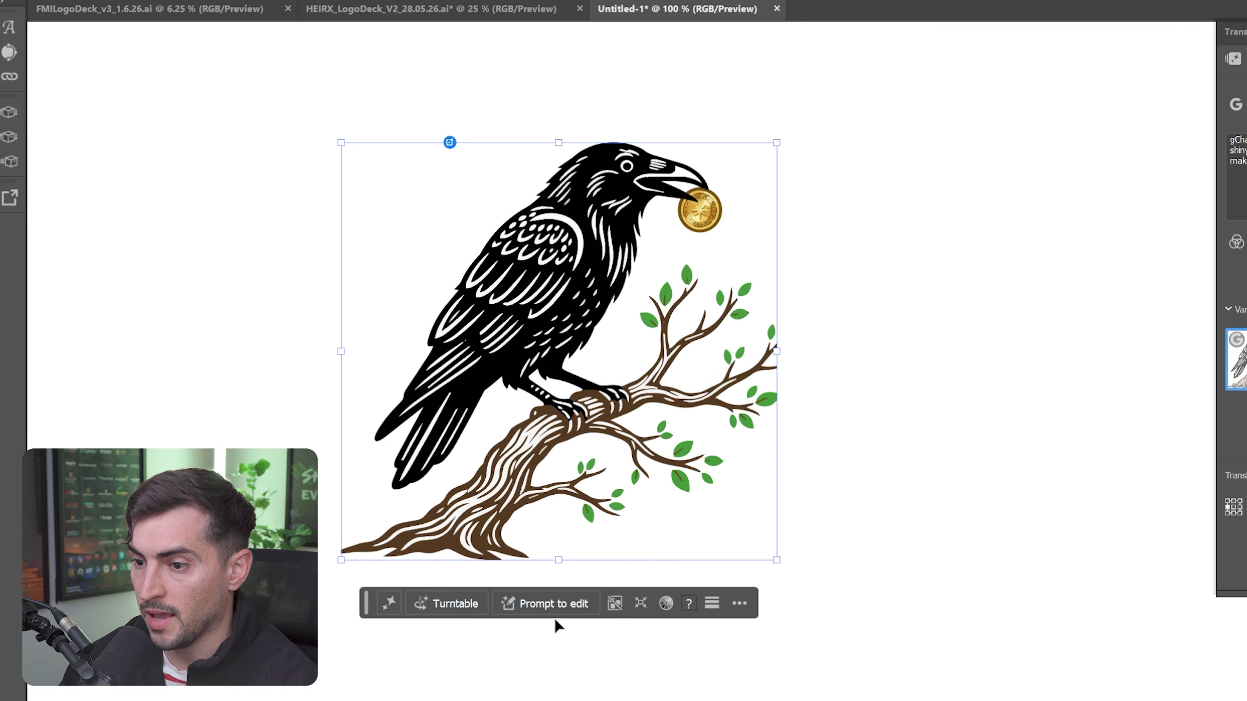
left_click(561, 606)
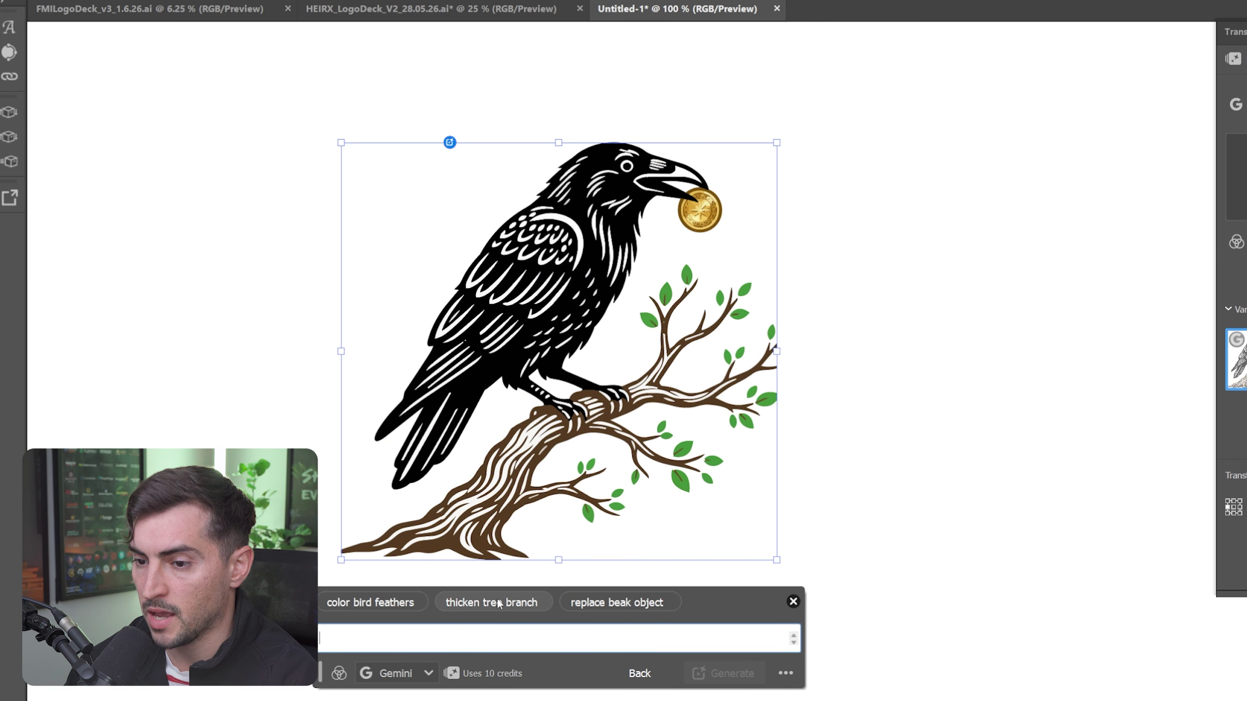
left_click(383, 602)
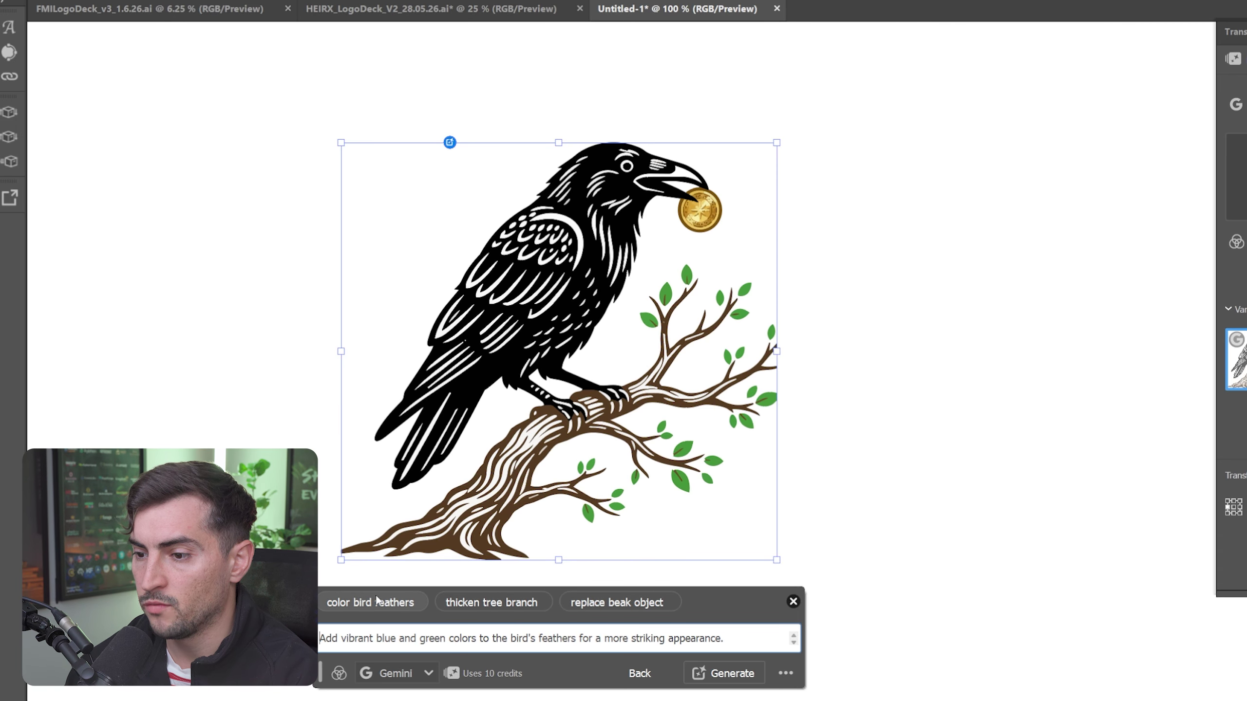
left_click_drag(355, 638, 726, 636)
left_click(745, 639)
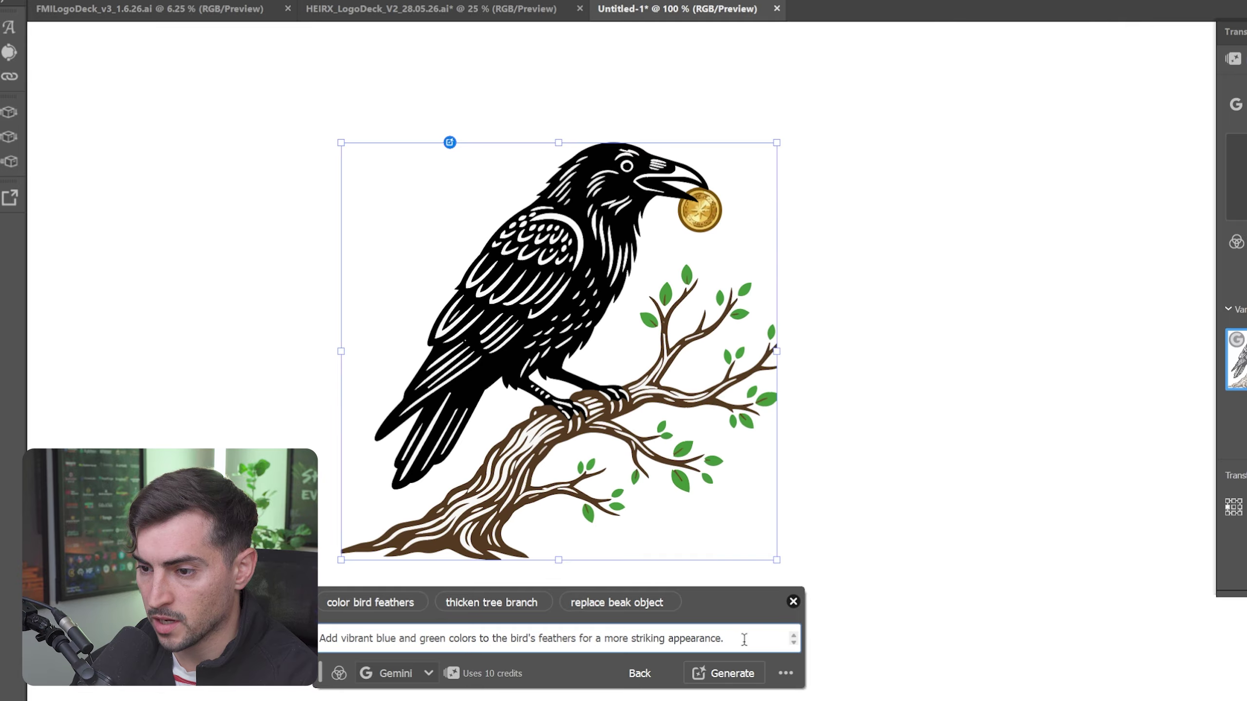
left_click(728, 674)
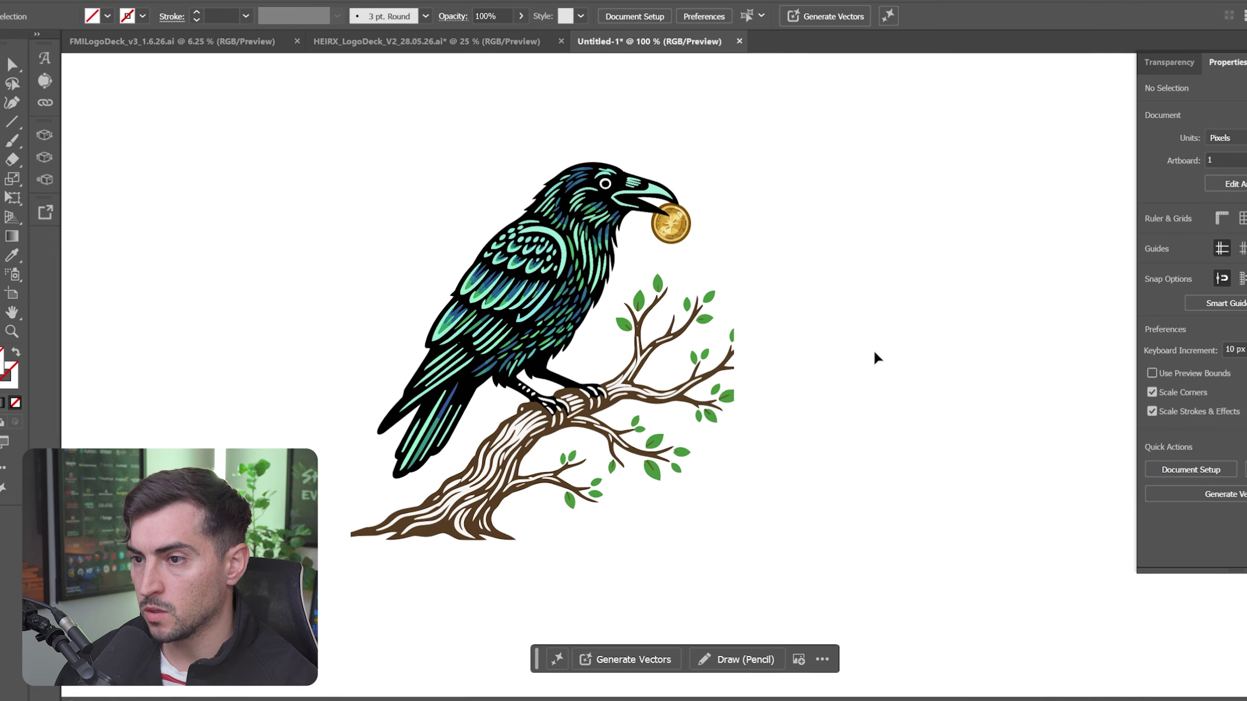
- Inspect the raven's blue and green feather shapes up close across the chest, neck and wing
scroll(876, 357, "down", 1)
scroll(577, 257, "up", 2)
scroll(577, 257, "up", 2)
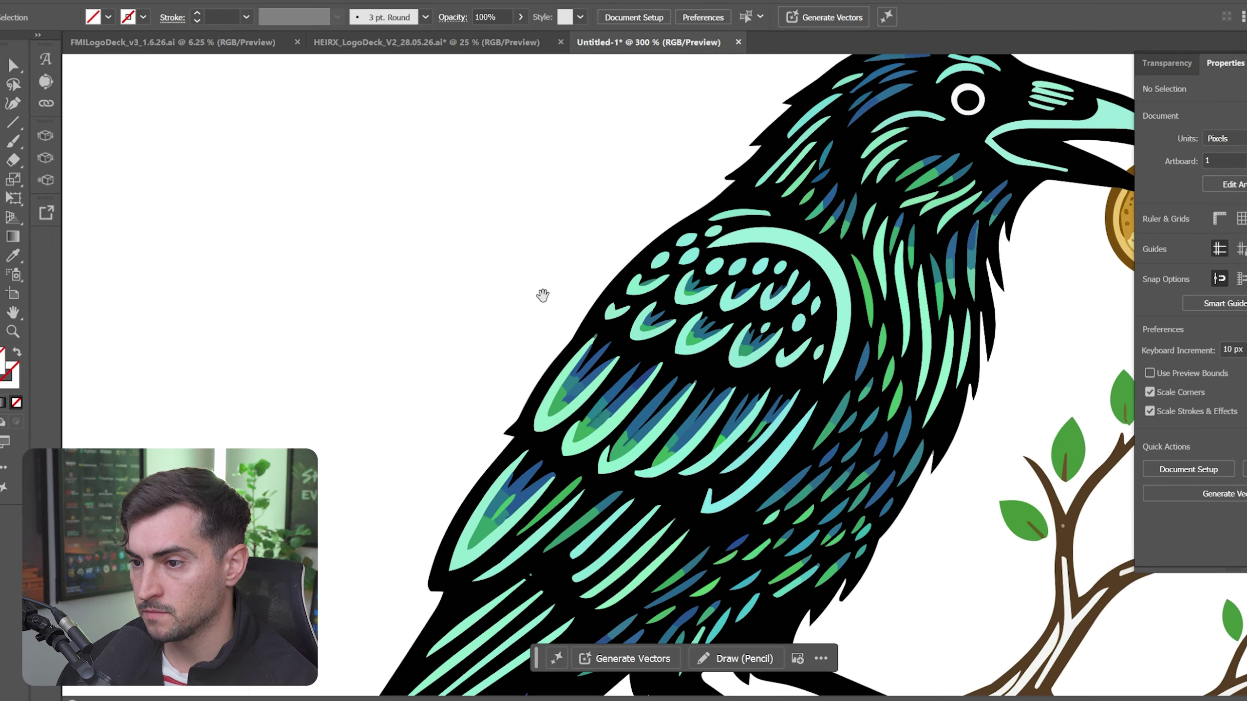
left_click_drag(543, 295, 300, 259)
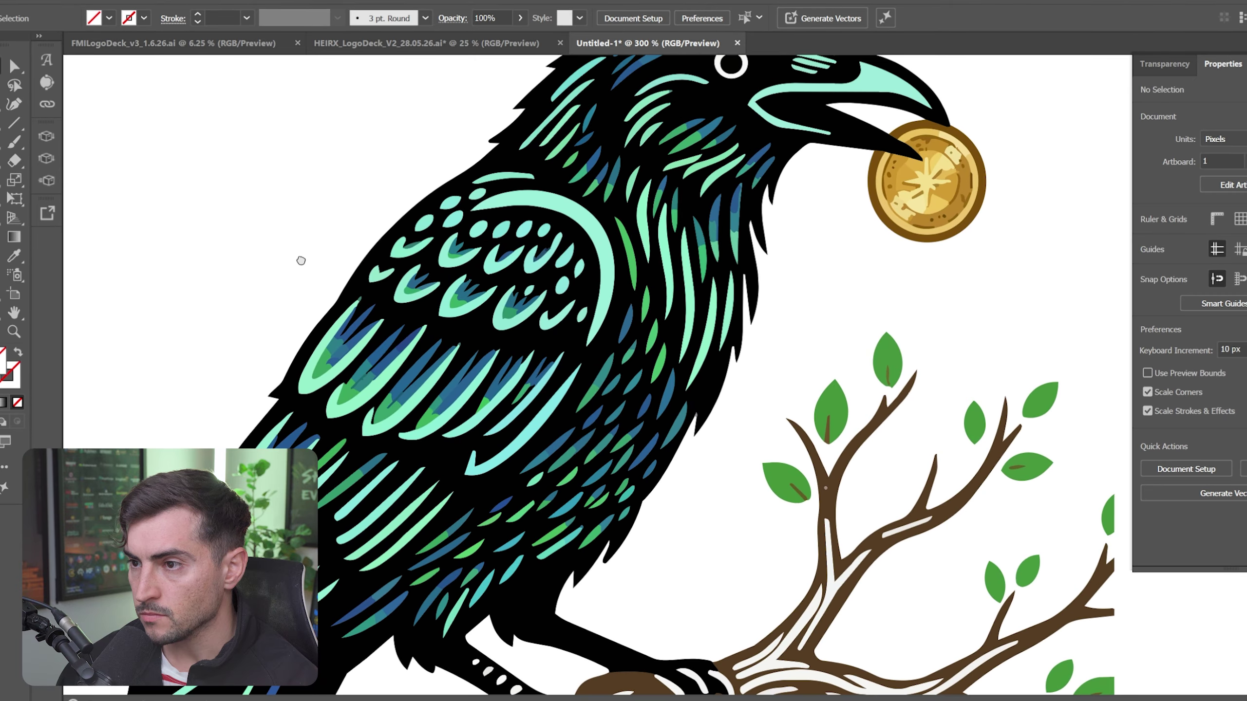
scroll(583, 335, "up", 3)
left_click_drag(583, 336, 620, 121)
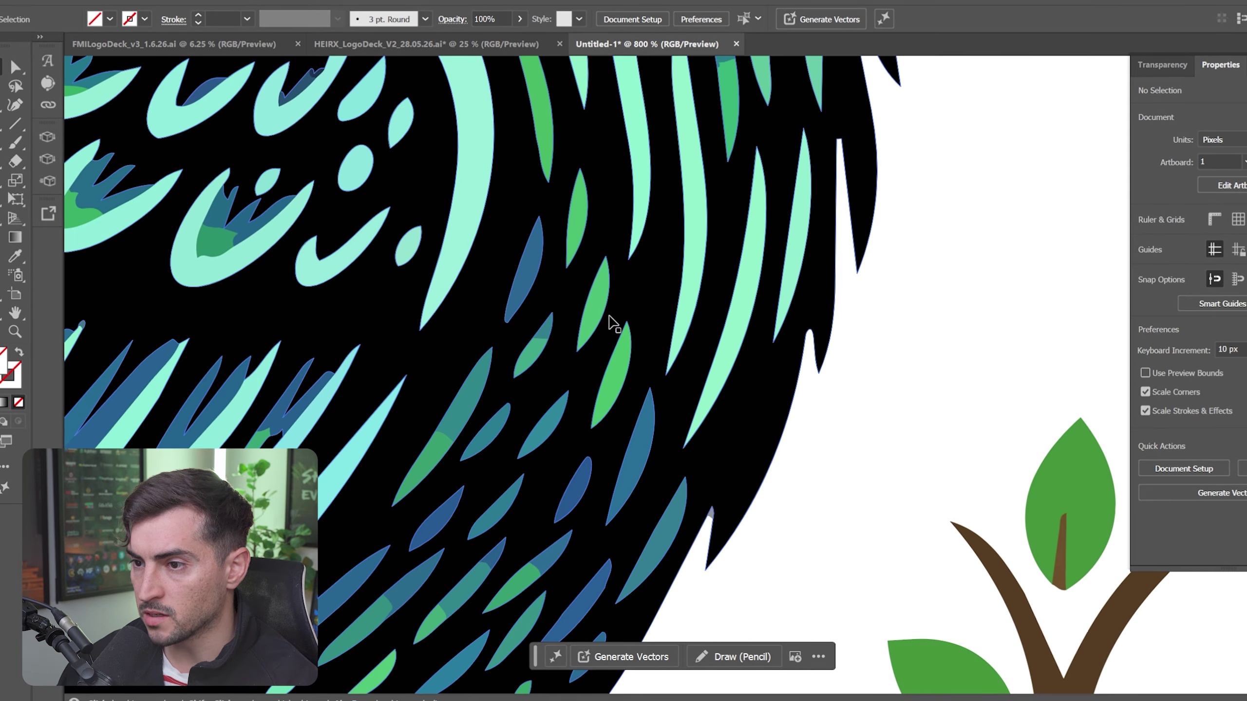
left_click_drag(584, 326, 617, 231)
scroll(551, 280, "up", 2)
scroll(366, 434, "down", 6)
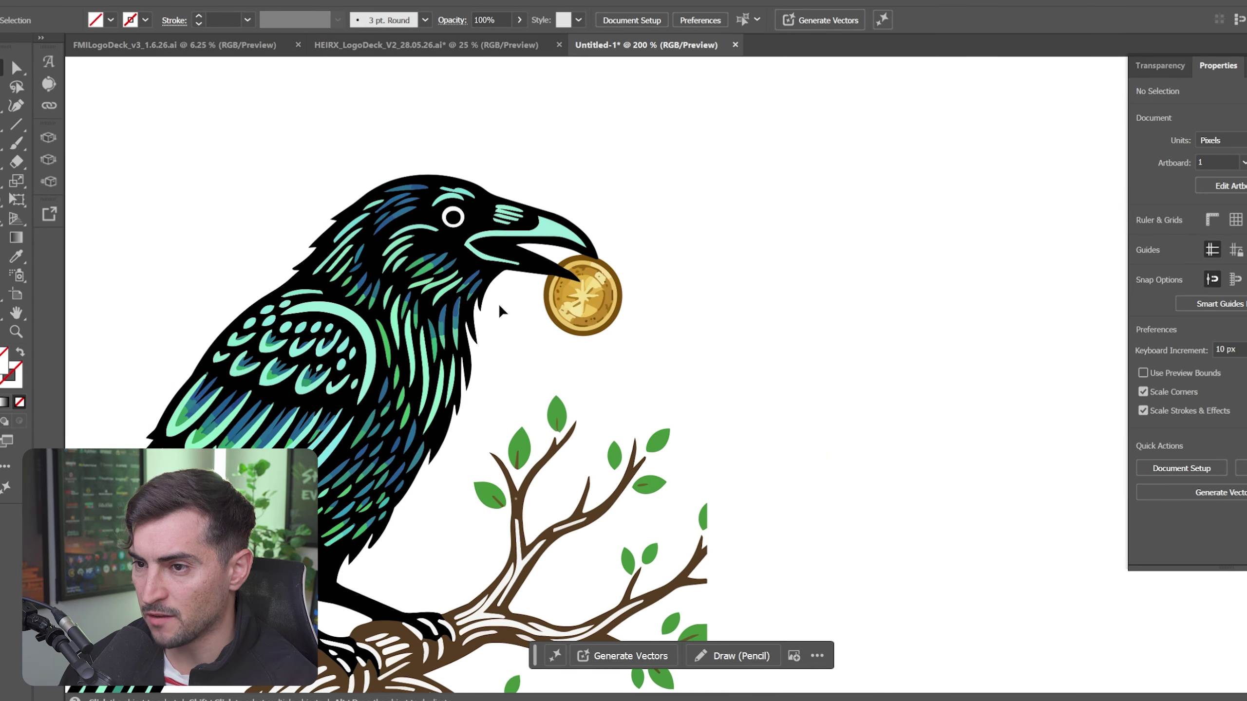
scroll(499, 214, "up", 4)
scroll(596, 183, "down", 3)
left_click_drag(363, 256, 712, 131)
scroll(577, 240, "up", 5)
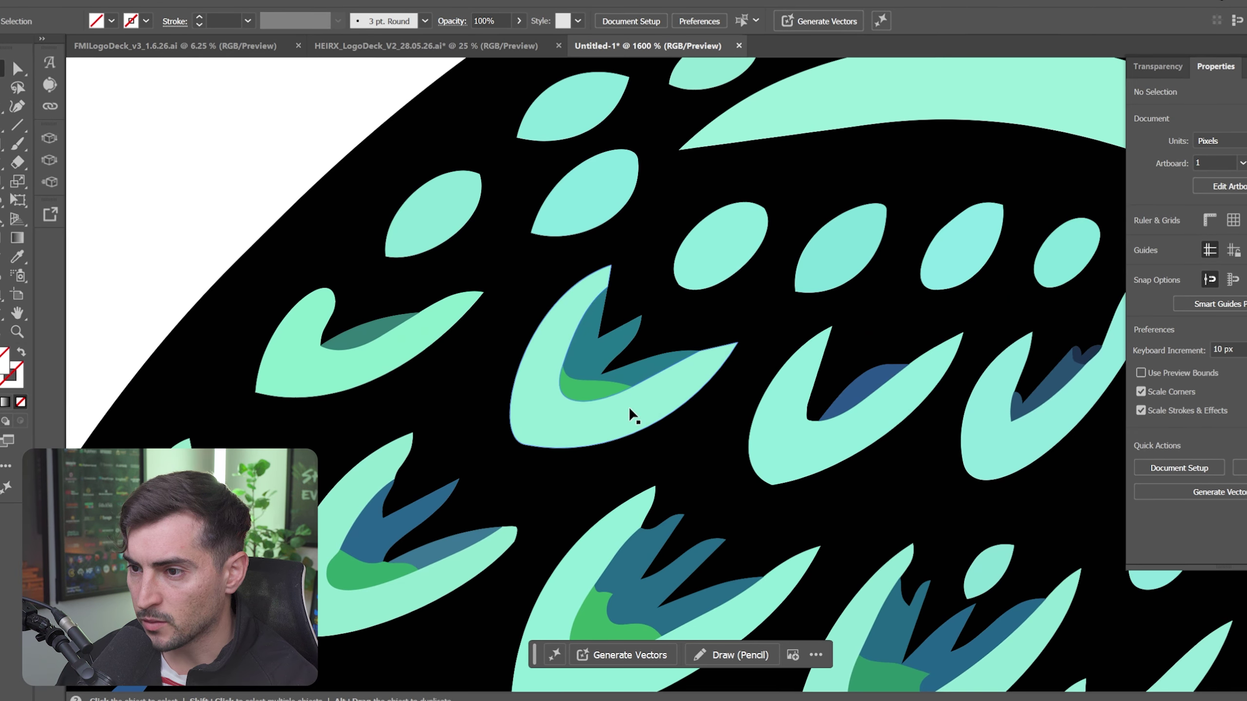
left_click_drag(596, 388, 658, 109)
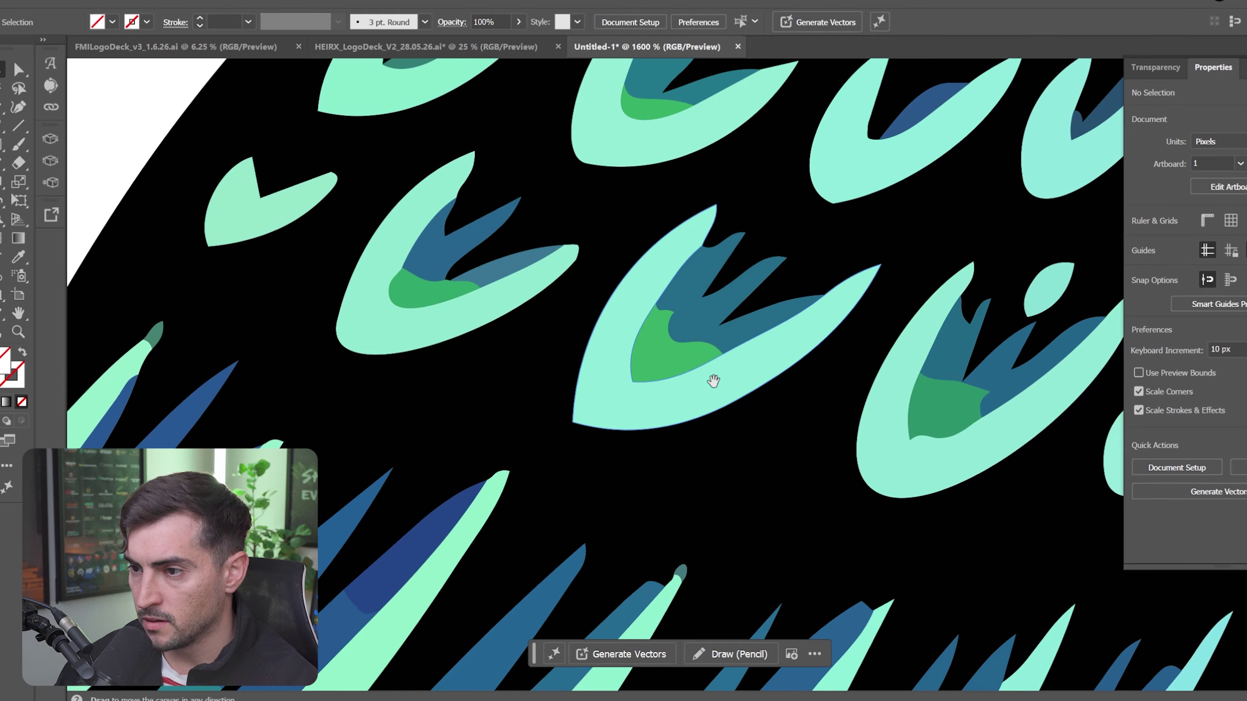
left_click_drag(710, 376, 668, 231)
scroll(678, 235, "up", 2)
scroll(687, 241, "down", 2)
left_click_drag(612, 357, 724, 72)
left_click_drag(484, 342, 726, 229)
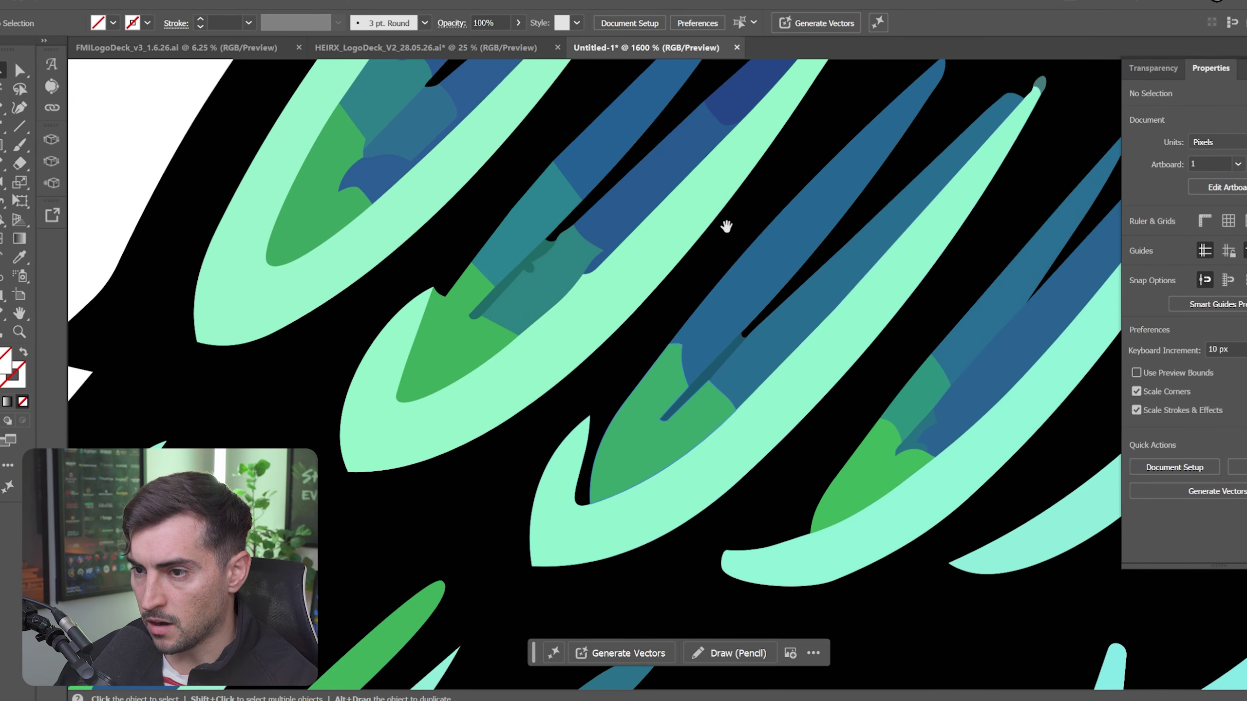
- Directly select the small stray teal sliver inside the wing feather and change its fill to black
scroll(528, 262, "up", 2)
key("a")
left_click(610, 268)
scroll(612, 271, "down", 3)
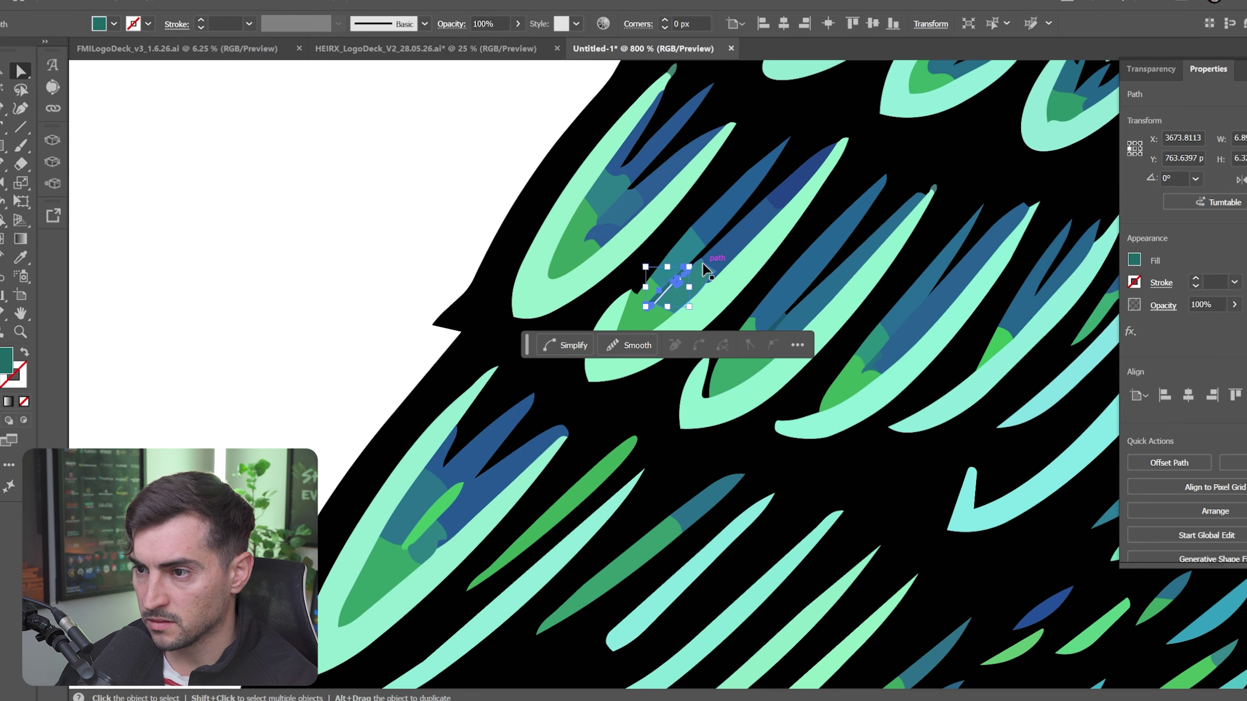
scroll(669, 275, "up", 2)
key("v")
left_click(217, 164)
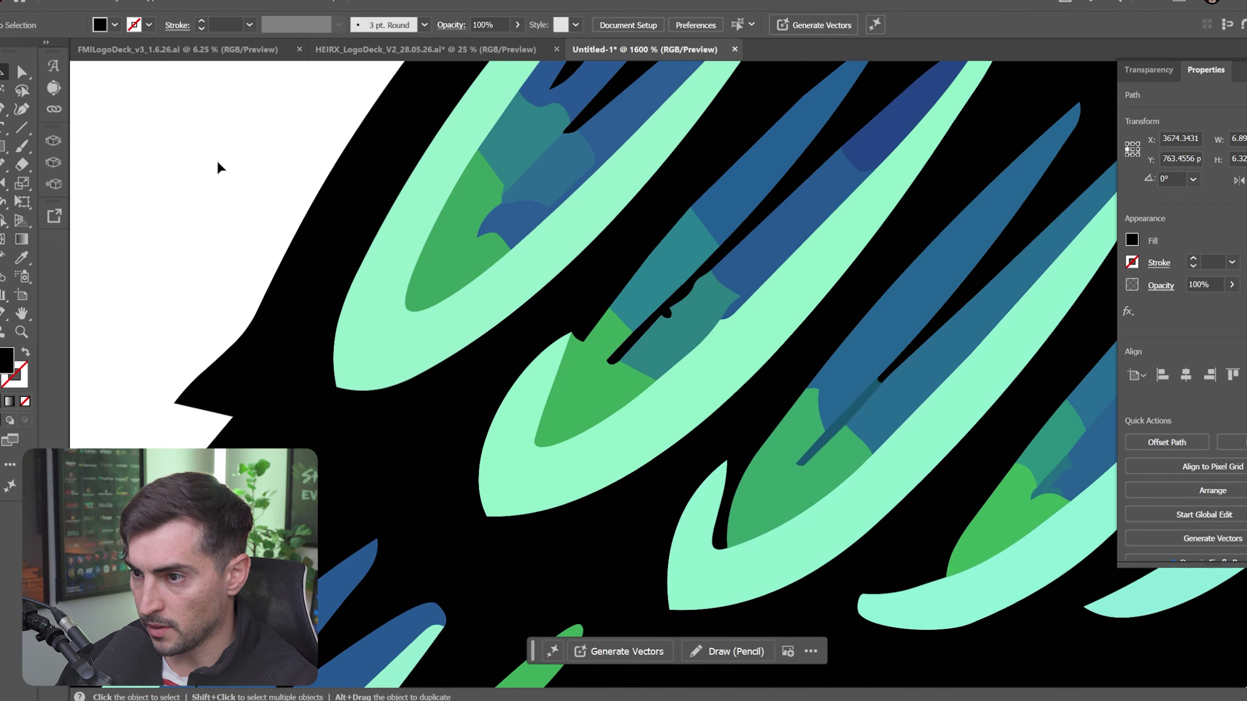
- Duplicate the blue-green raven artwork beside the original
scroll(217, 164, "down", 4)
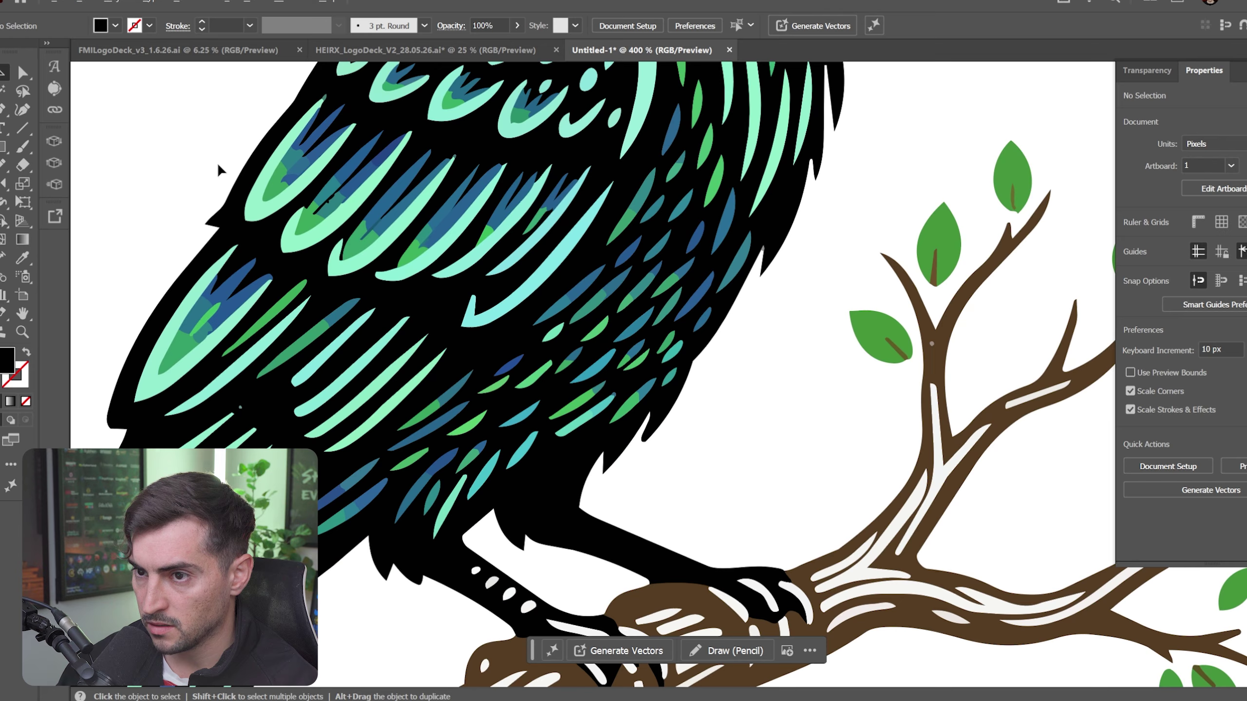
left_click_drag(218, 165, 398, 145)
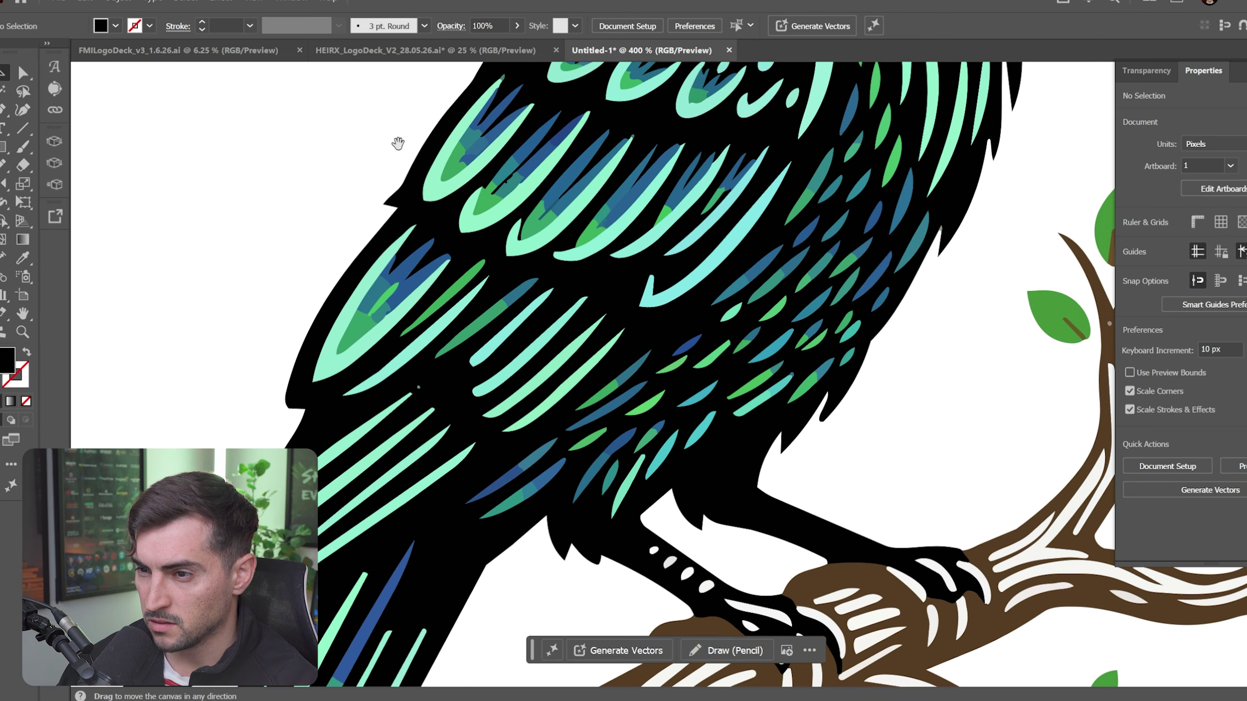
scroll(491, 425, "down", 6)
scroll(669, 403, "up", 2)
left_click_drag(668, 403, 810, 340)
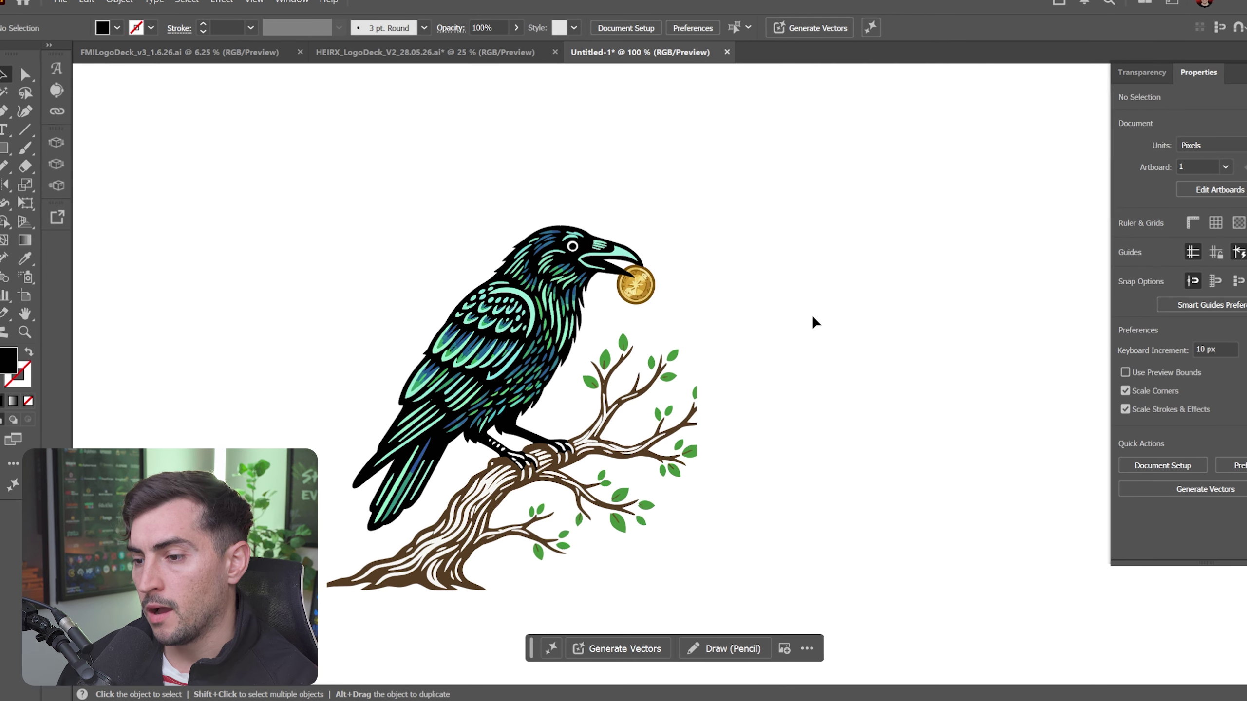
scroll(815, 324, "down", 1)
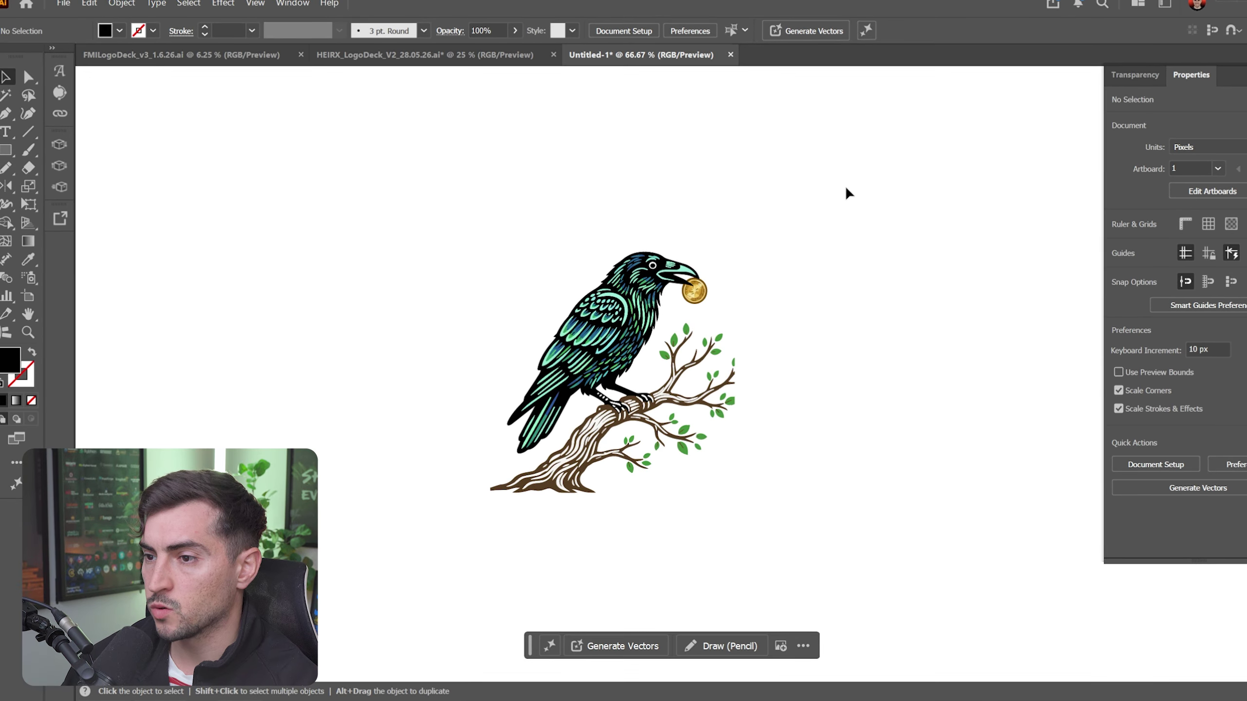
left_click_drag(846, 185, 682, 154)
key("ctrl+a")
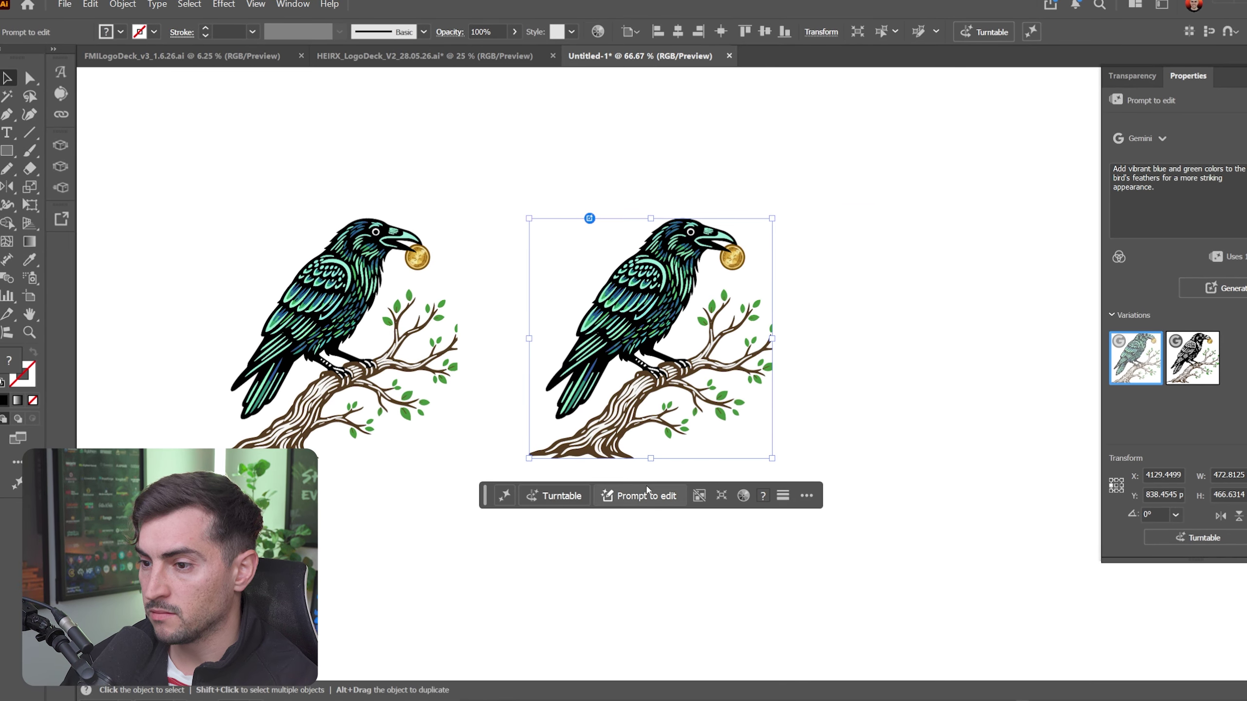
- Start a prompt edit on the duplicated raven and enter "do only two tones artwork pink and purple"
left_click(645, 496)
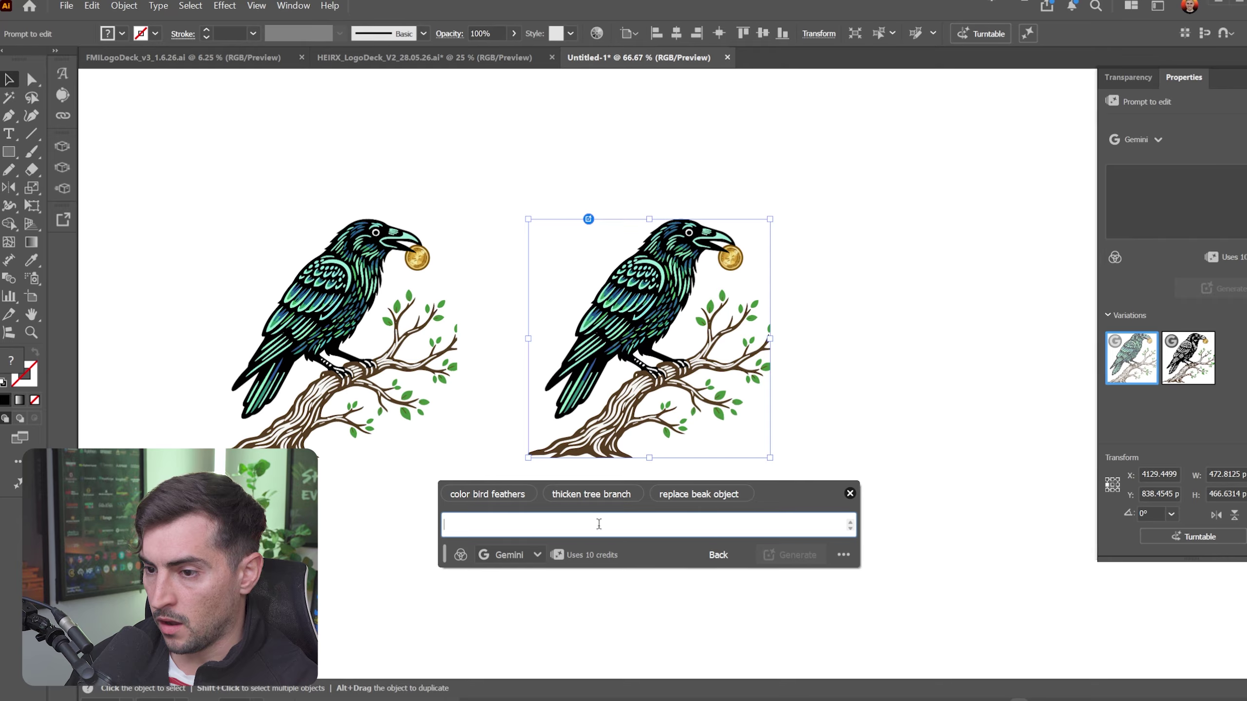
type("do only tw")
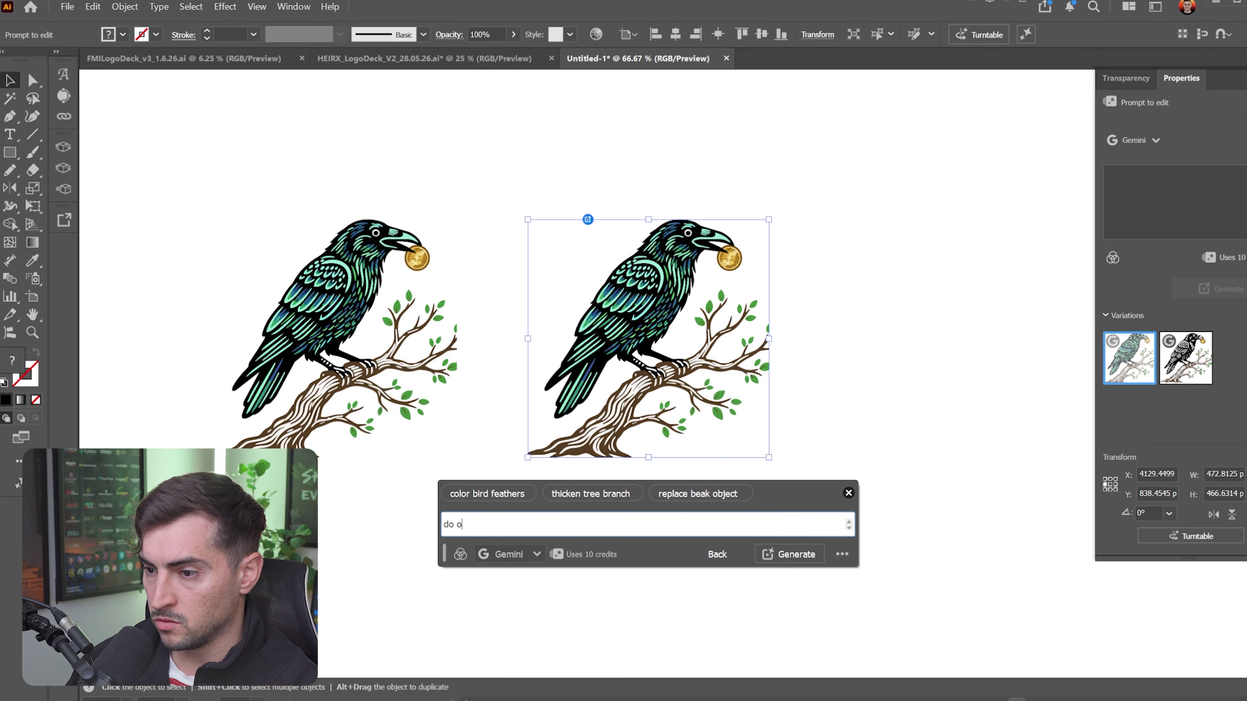
type("o tones gold and")
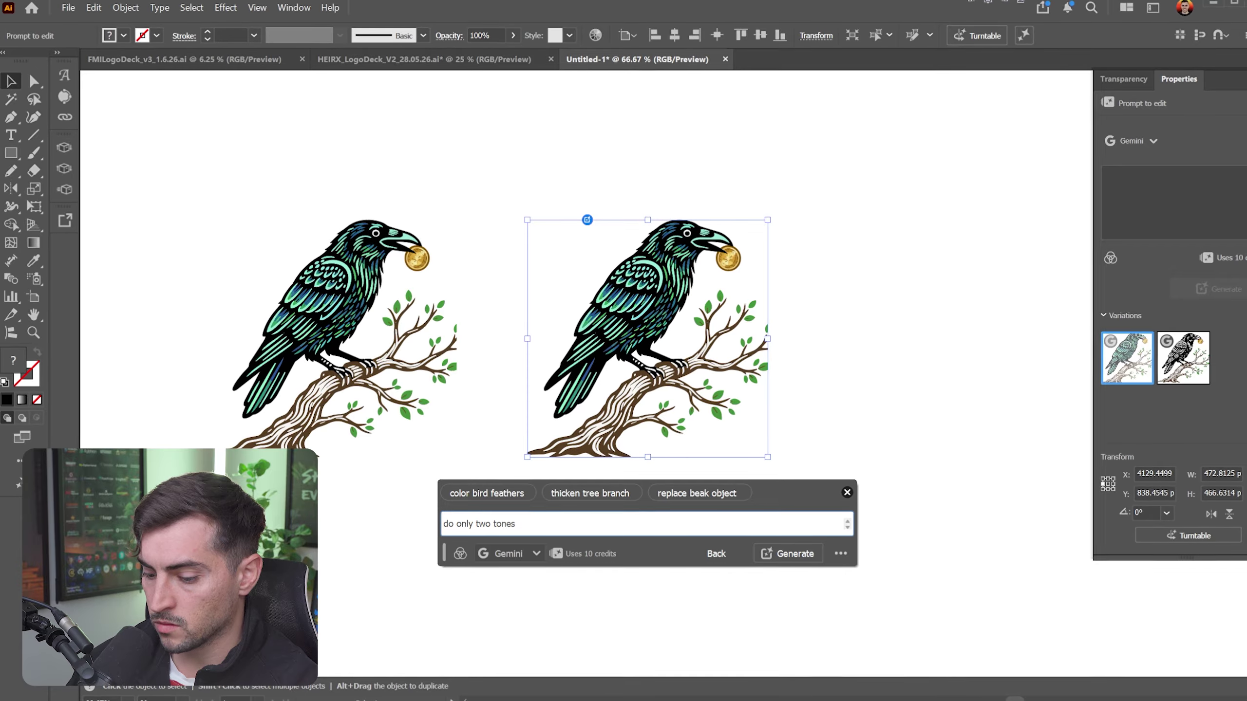
key("BackSpace")
key("BackSpace")
key("BackSpace")
key("BackSpace")
key("BackSpace")
key("BackSpace")
key("BackSpace")
key("BackSpace")
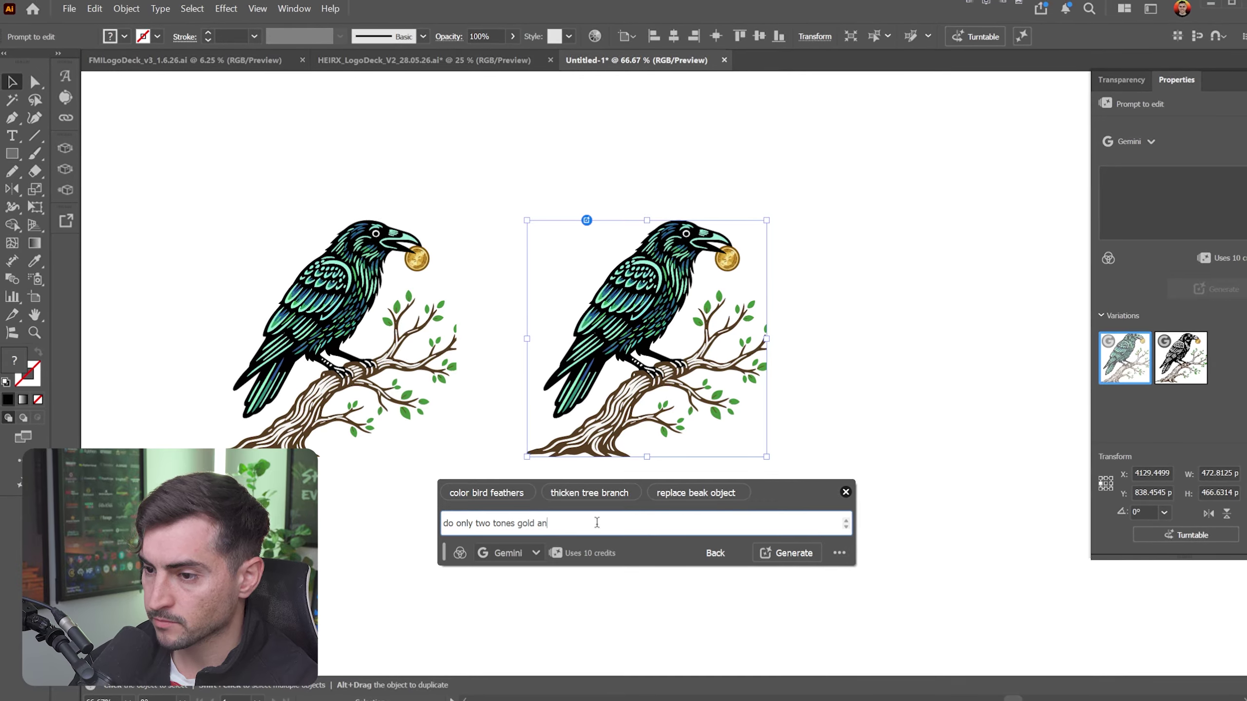
type("pink and ")
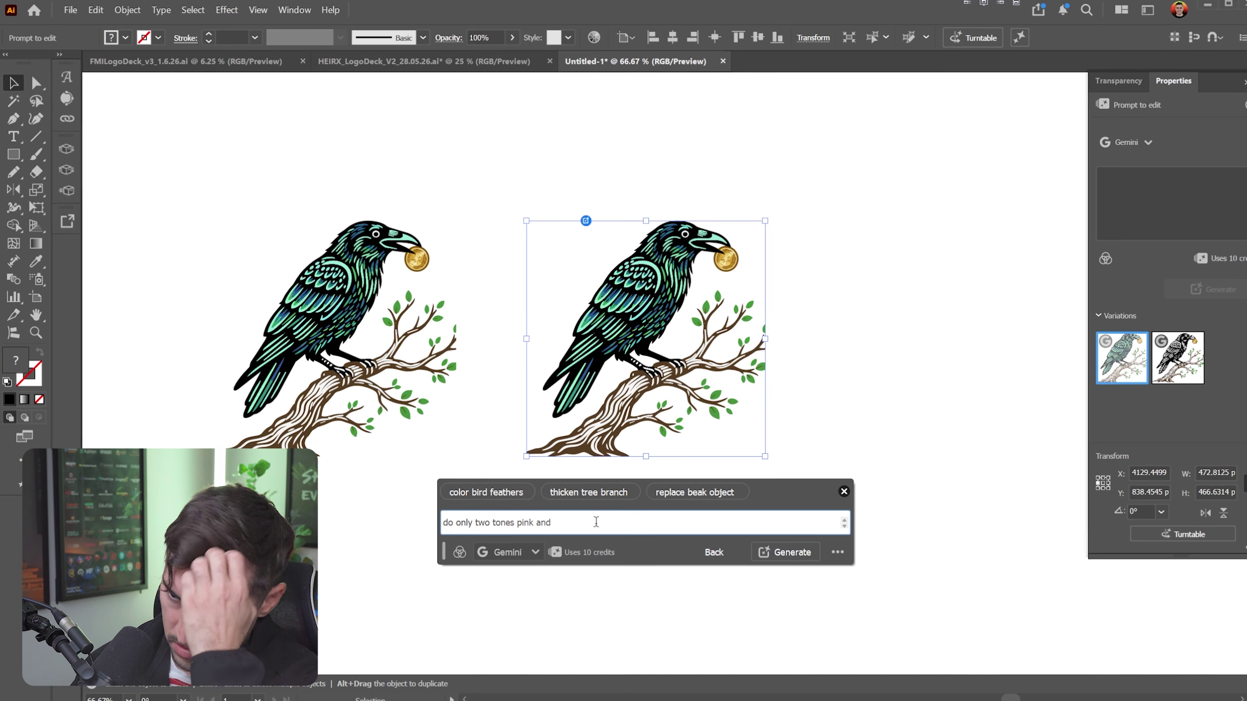
type("purple")
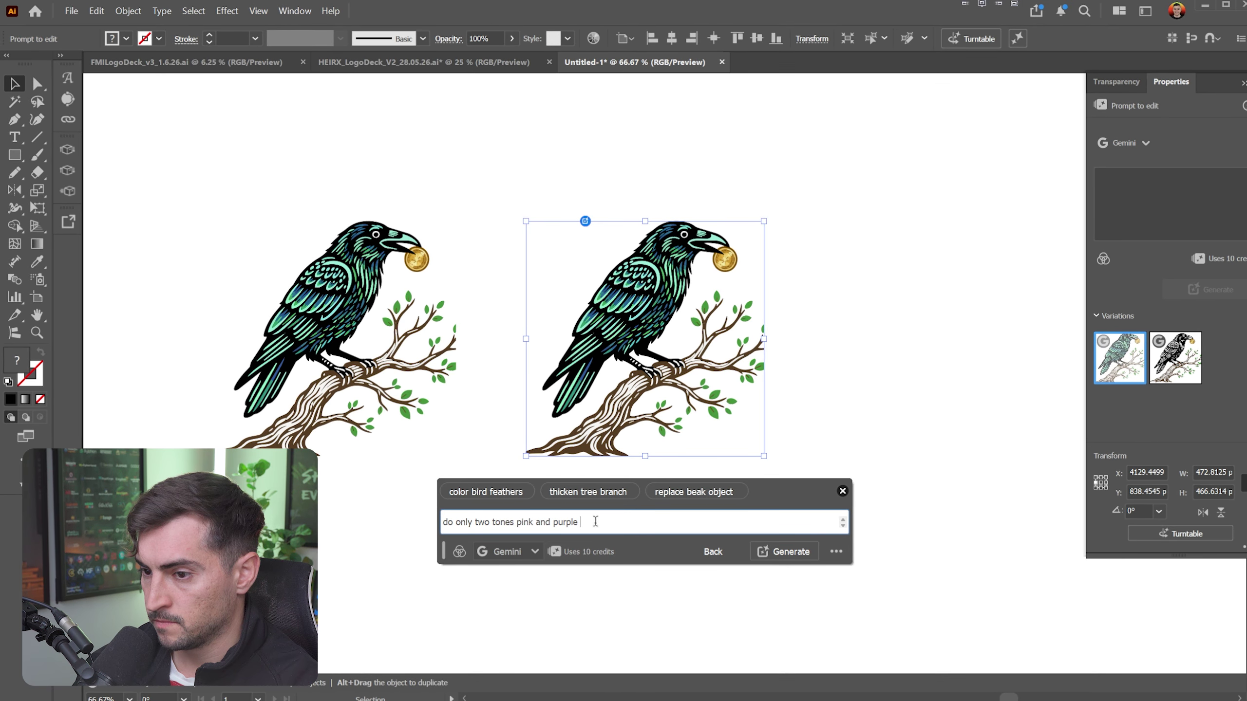
left_click(517, 522)
type("artwork")
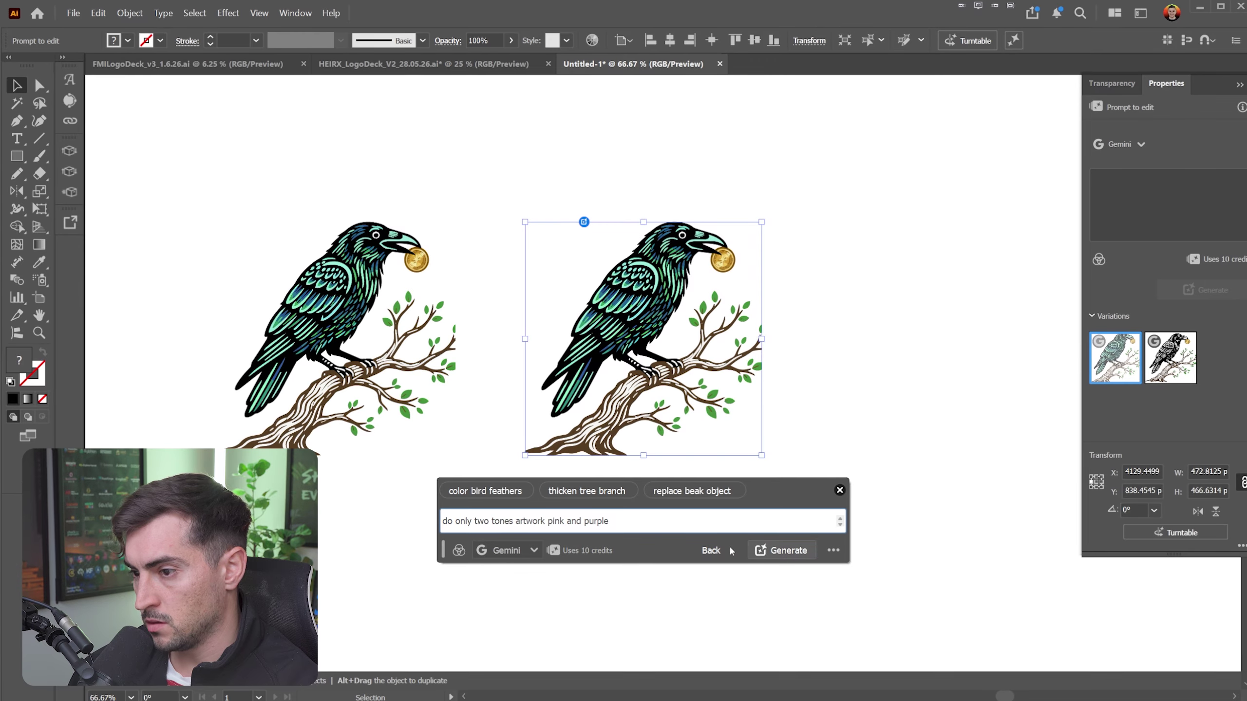
- Choose the Gemini 3.0 (Nano Banana Pro) model, generate the two-tone raven edit, and deselect the artwork to review it
left_click(505, 550)
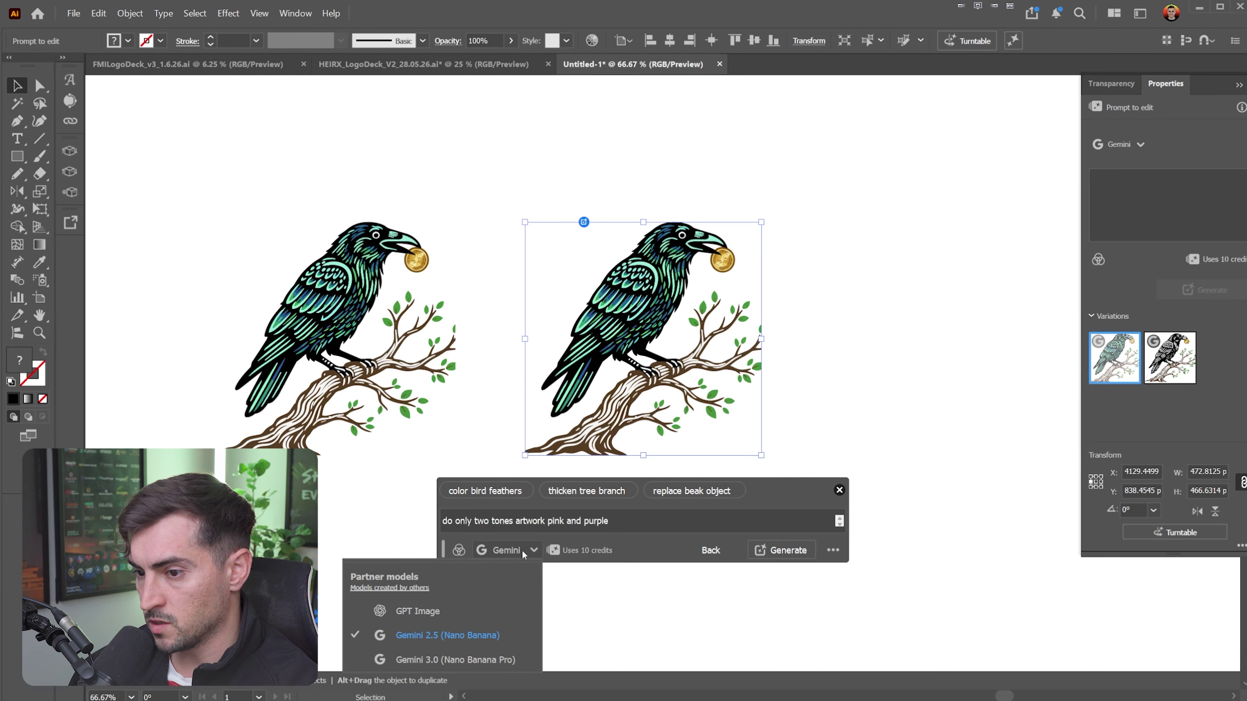
left_click(475, 658)
left_click(787, 549)
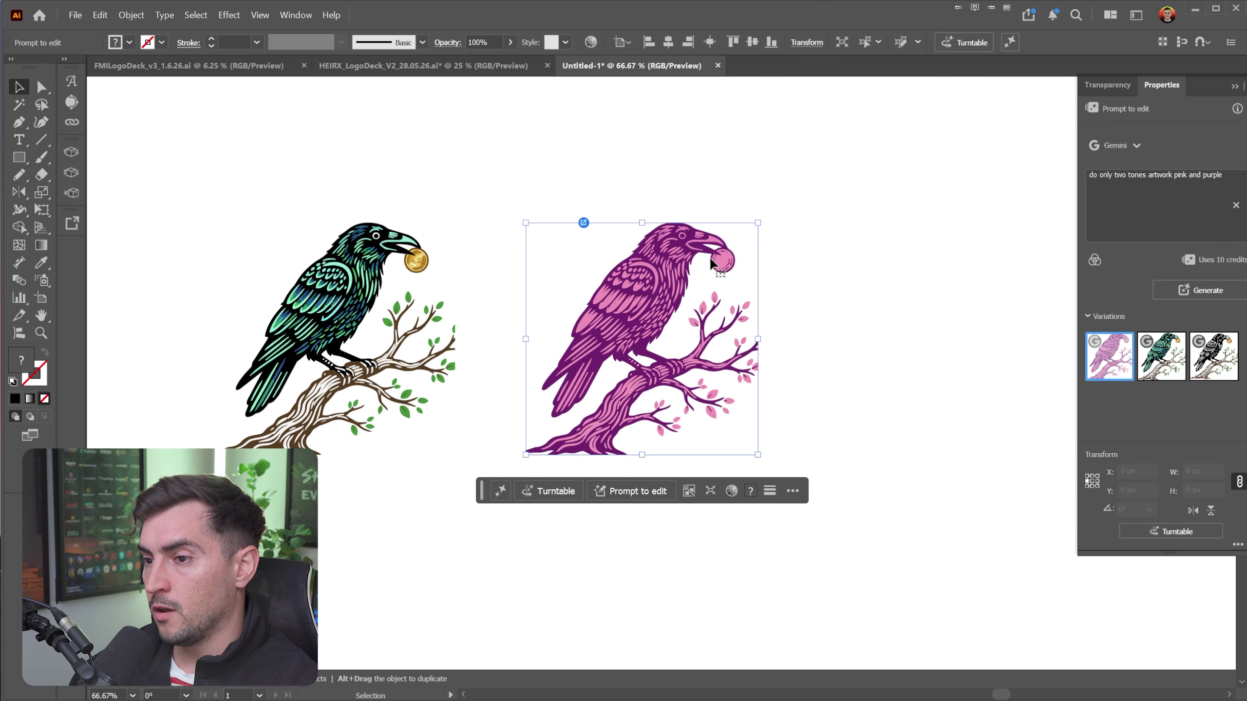
scroll(691, 294, "up", 2)
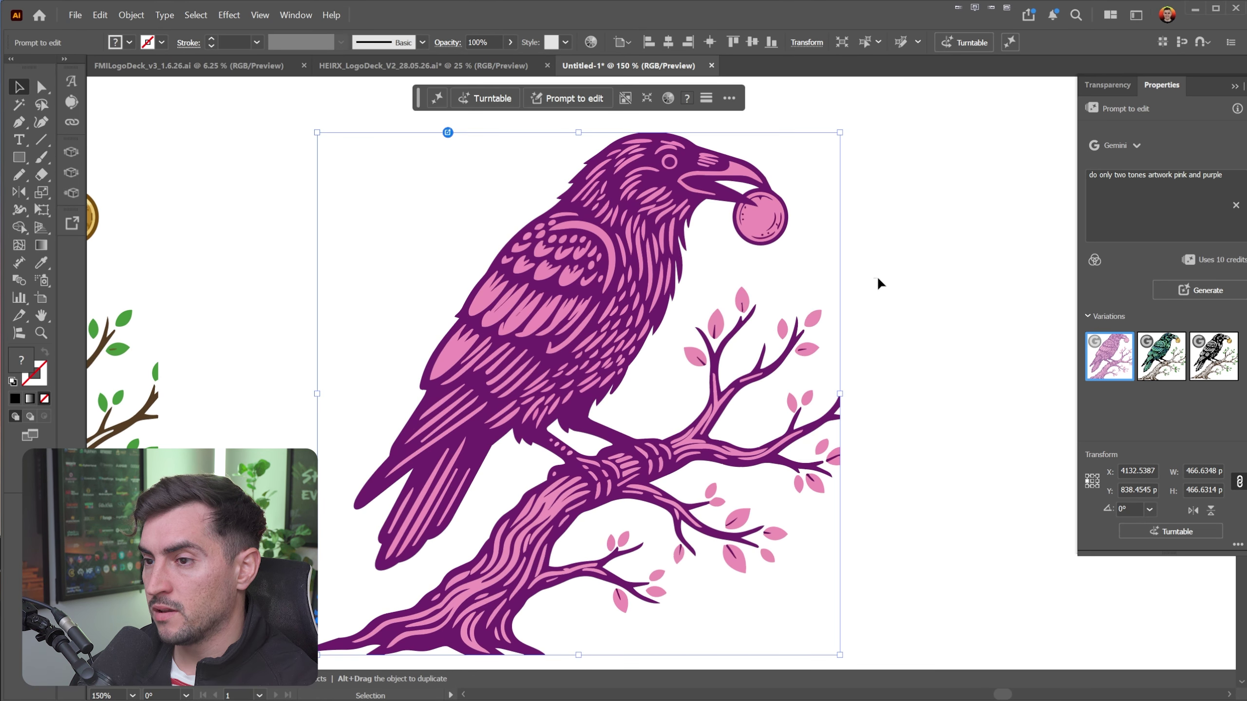
left_click(878, 278)
scroll(881, 279, "down", 2)
scroll(883, 275, "up", 1)
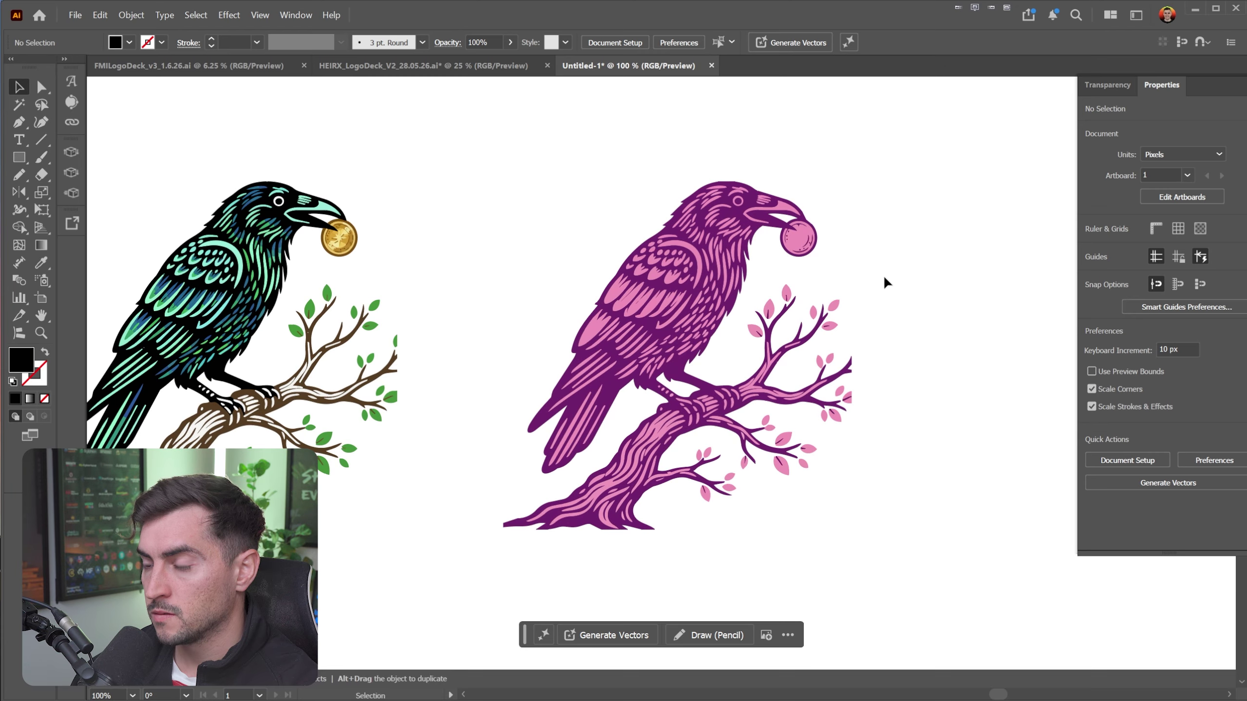
- Examine the two-tone pink and purple raven up close, including its head, coin, branch and leaves
scroll(835, 295, "down", 1)
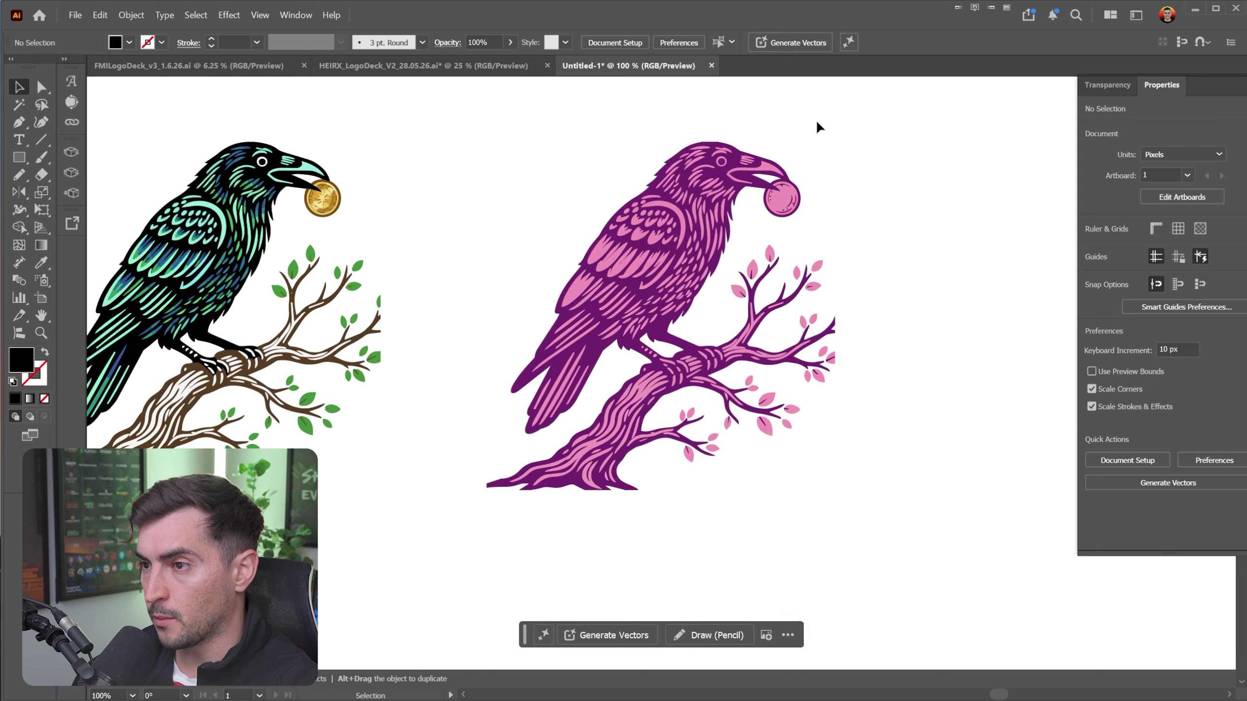
scroll(816, 127, "up", 1)
scroll(855, 128, "down", 1)
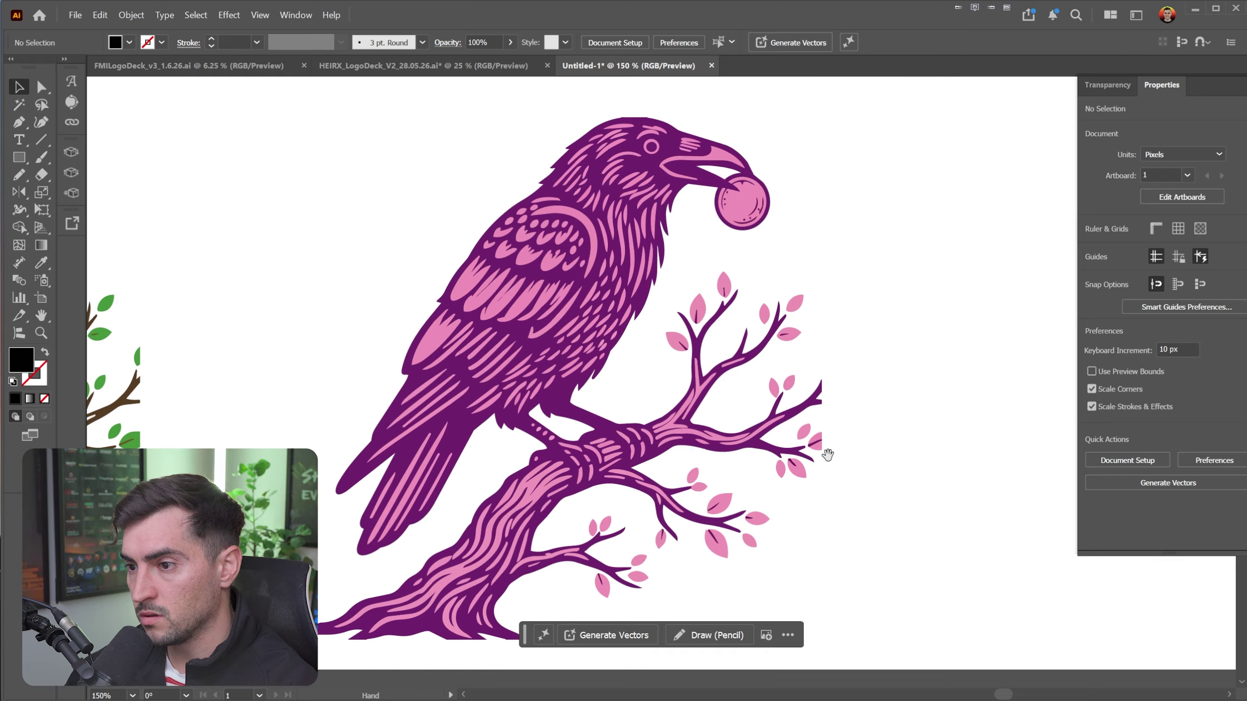
scroll(787, 223, "up", 2)
scroll(787, 222, "down", 3)
left_click_drag(810, 175, 965, 184)
scroll(965, 182, "up", 3)
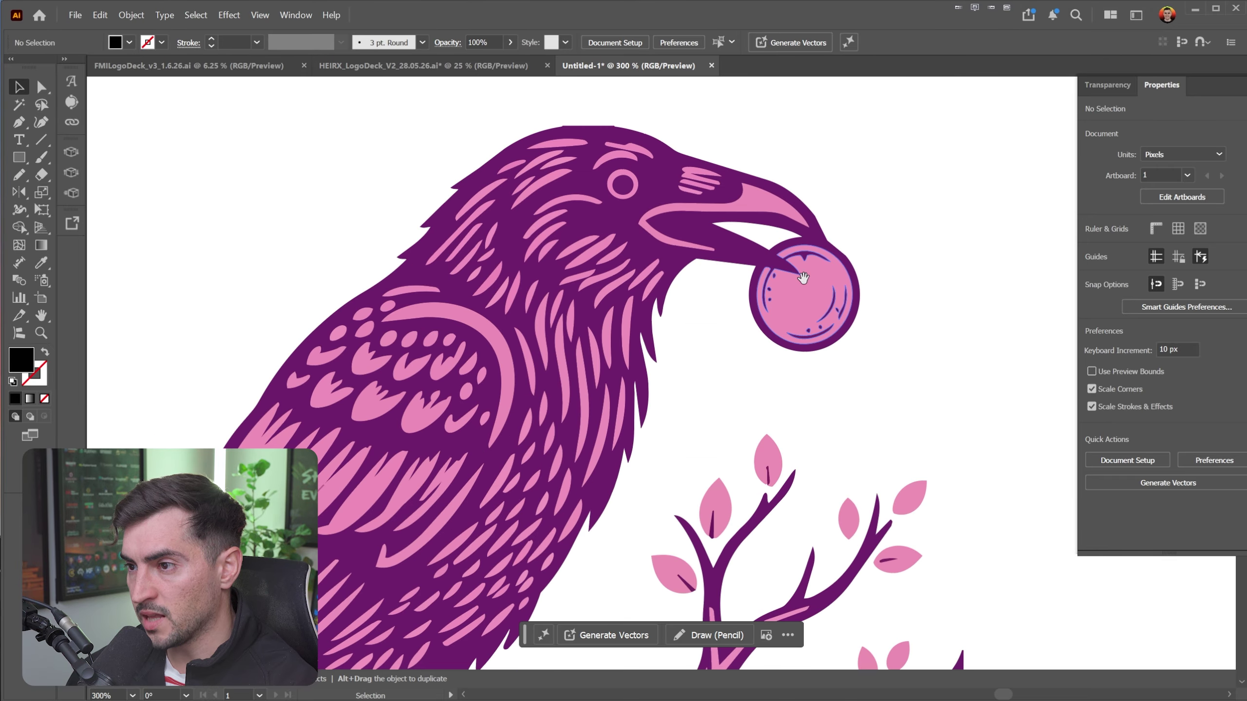
left_click_drag(803, 278, 415, 223)
scroll(607, 304, "up", 2)
scroll(631, 322, "down", 4)
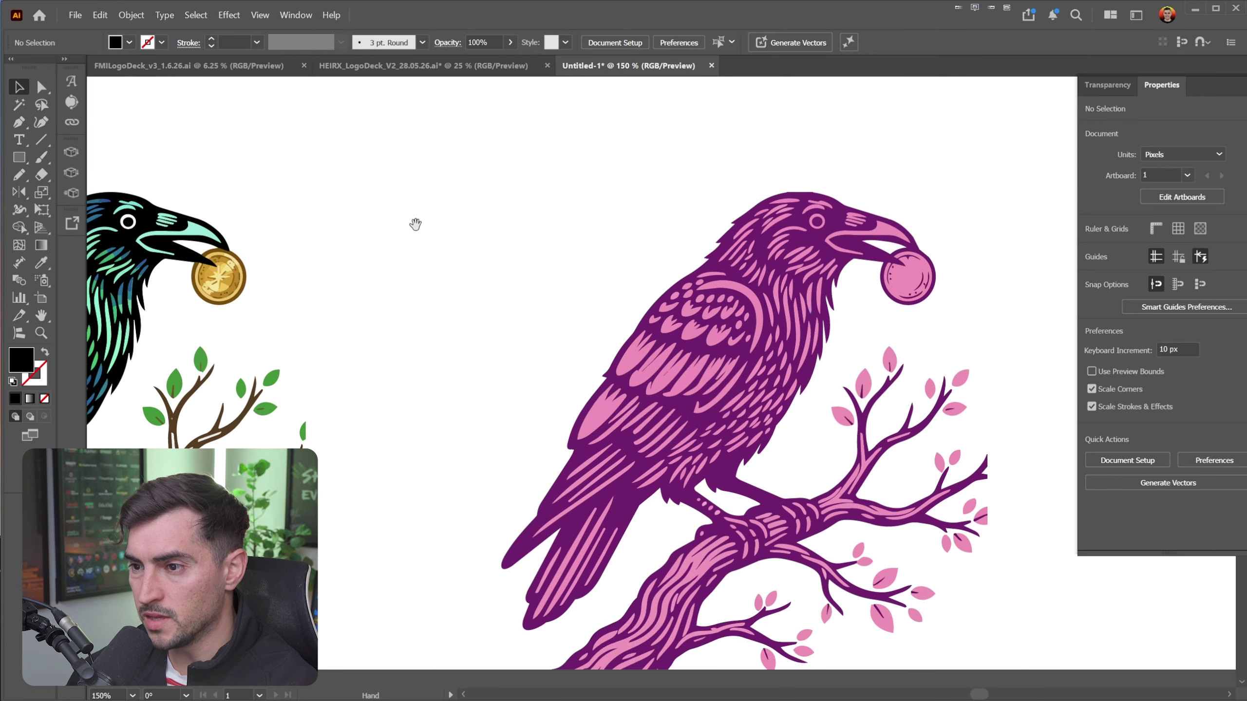
left_click_drag(987, 238, 827, 218)
scroll(790, 211, "down", 1)
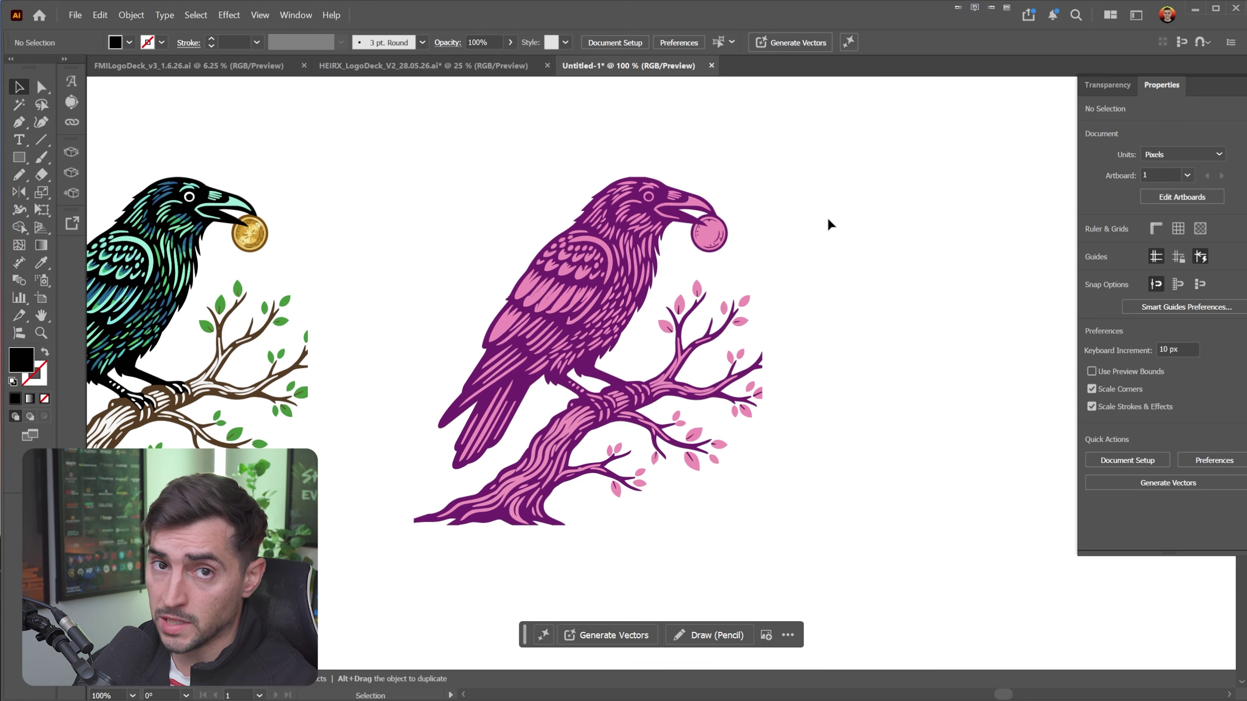
- Float the Properties panel beside the pink and purple raven and duplicate the artwork alongside it
left_click(682, 225)
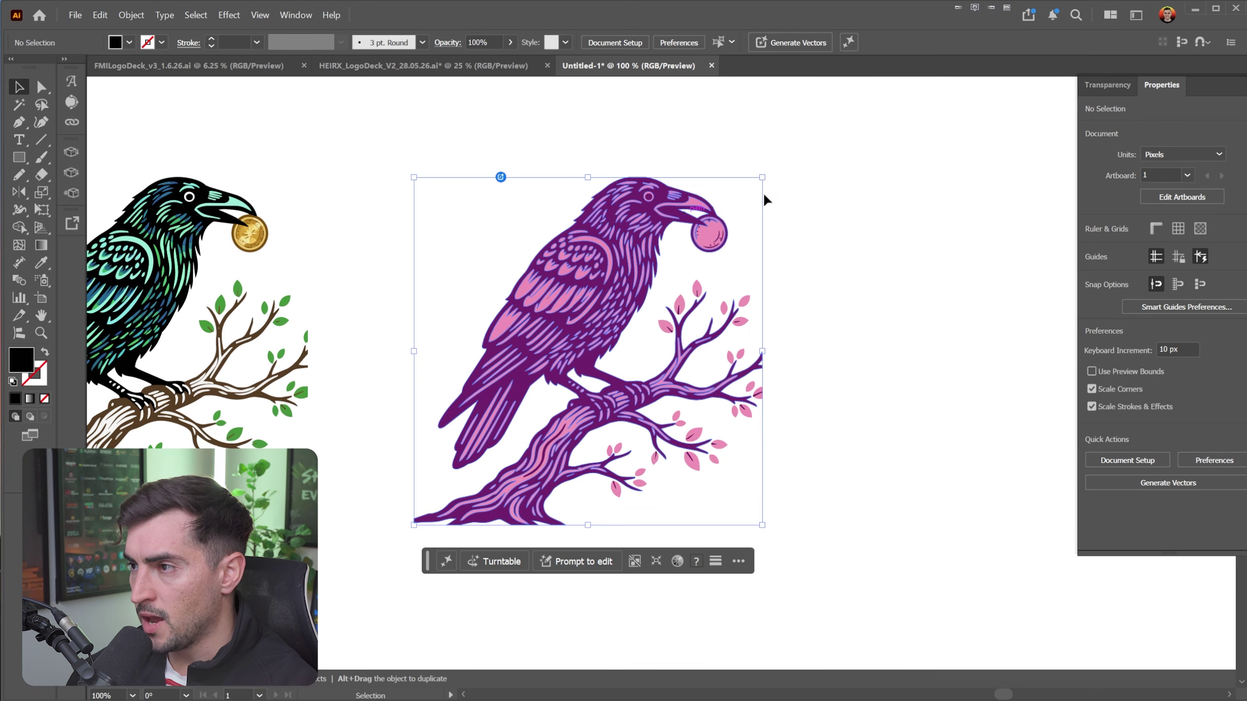
left_click_drag(1138, 89, 865, 98)
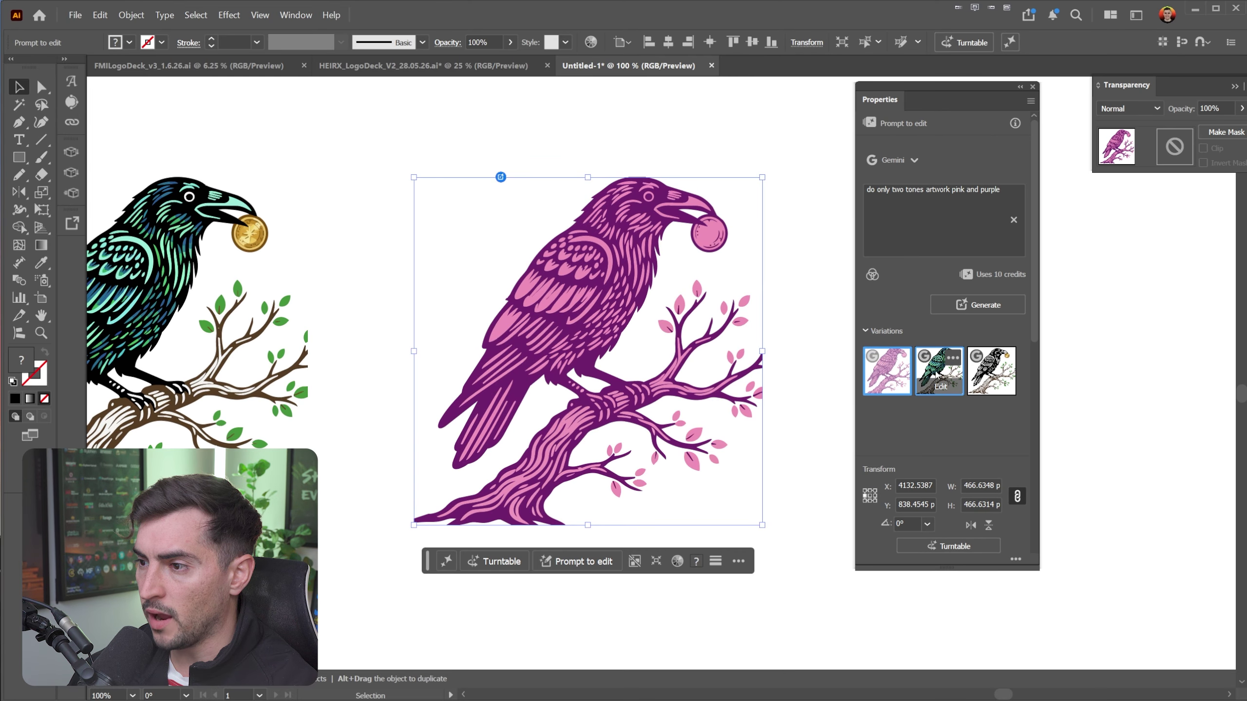
left_click_drag(813, 324, 797, 325)
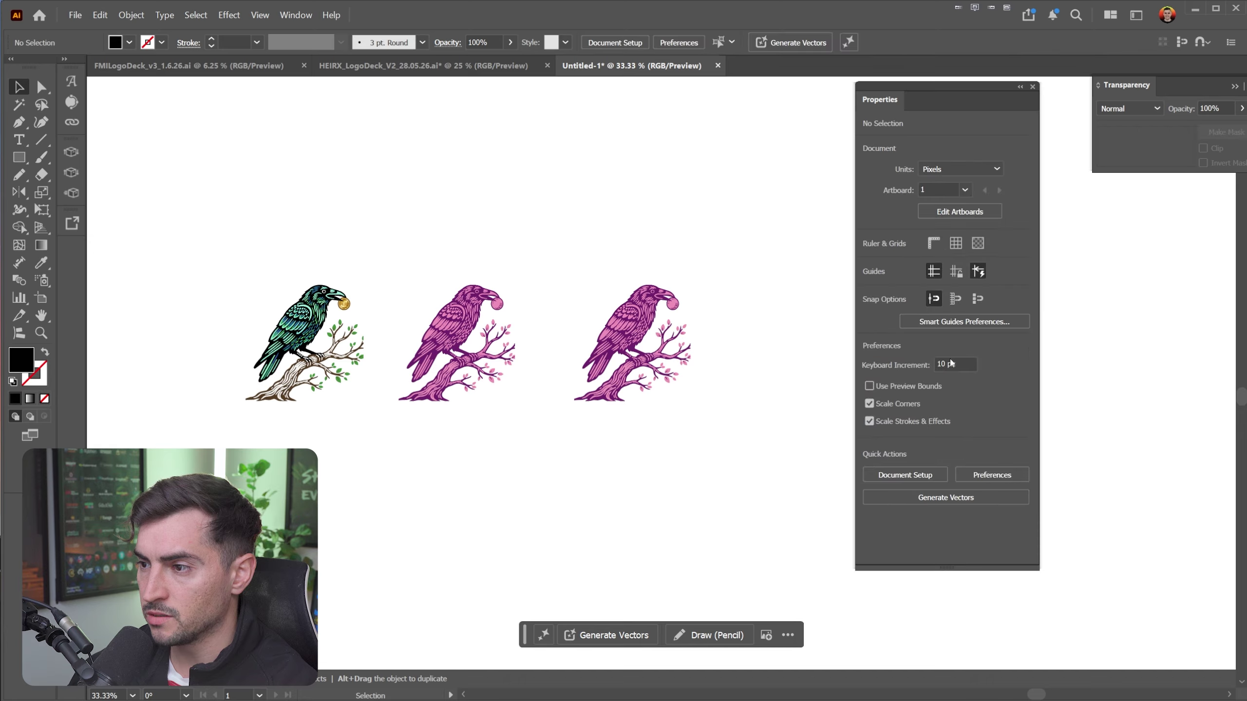
left_click_drag(677, 338, 668, 340)
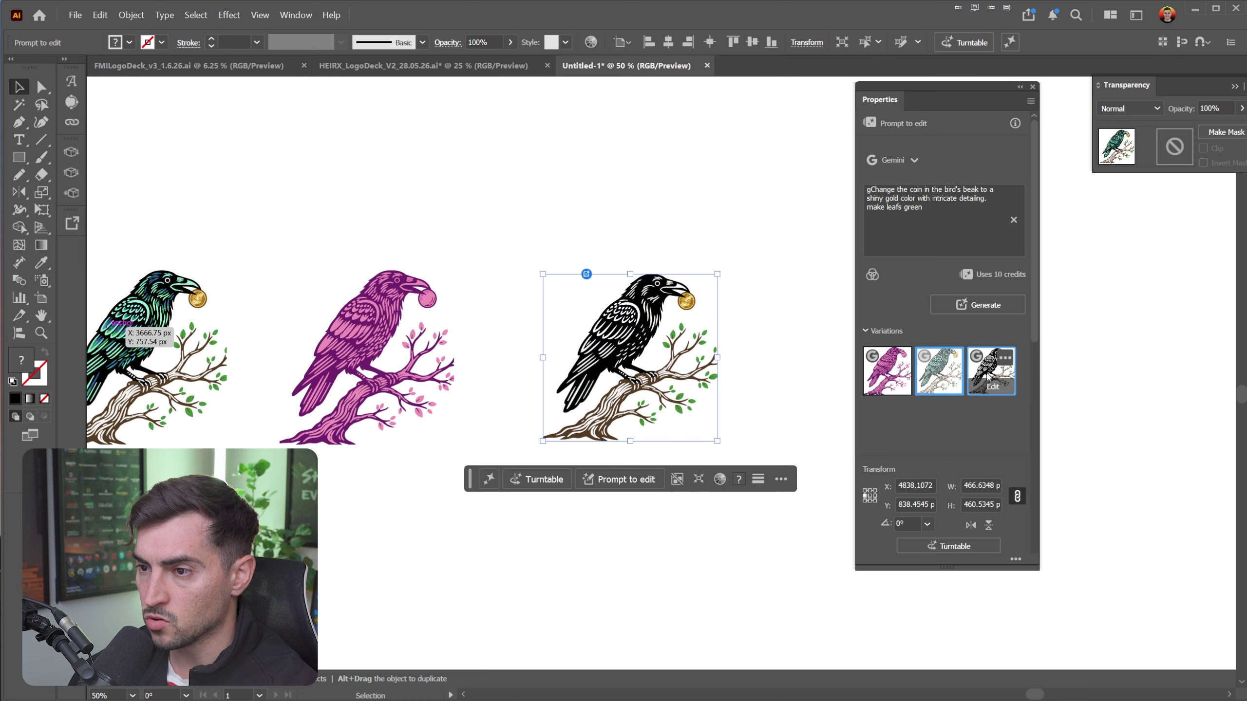
- Switch the duplicate to its black variation with the gold coin and place a small copy of that variation above it
left_click_drag(645, 198, 645, 200)
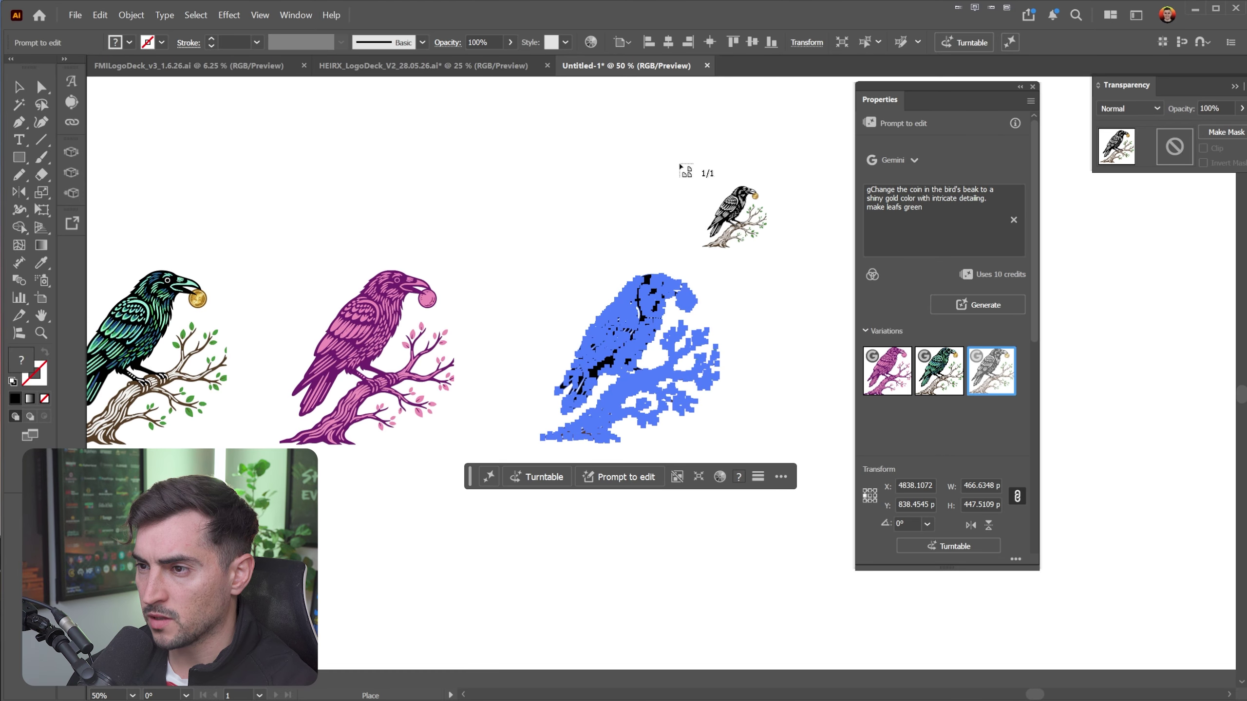
left_click(665, 147)
left_click(783, 172)
scroll(784, 168, "up", 1)
left_click_drag(709, 170, 695, 283)
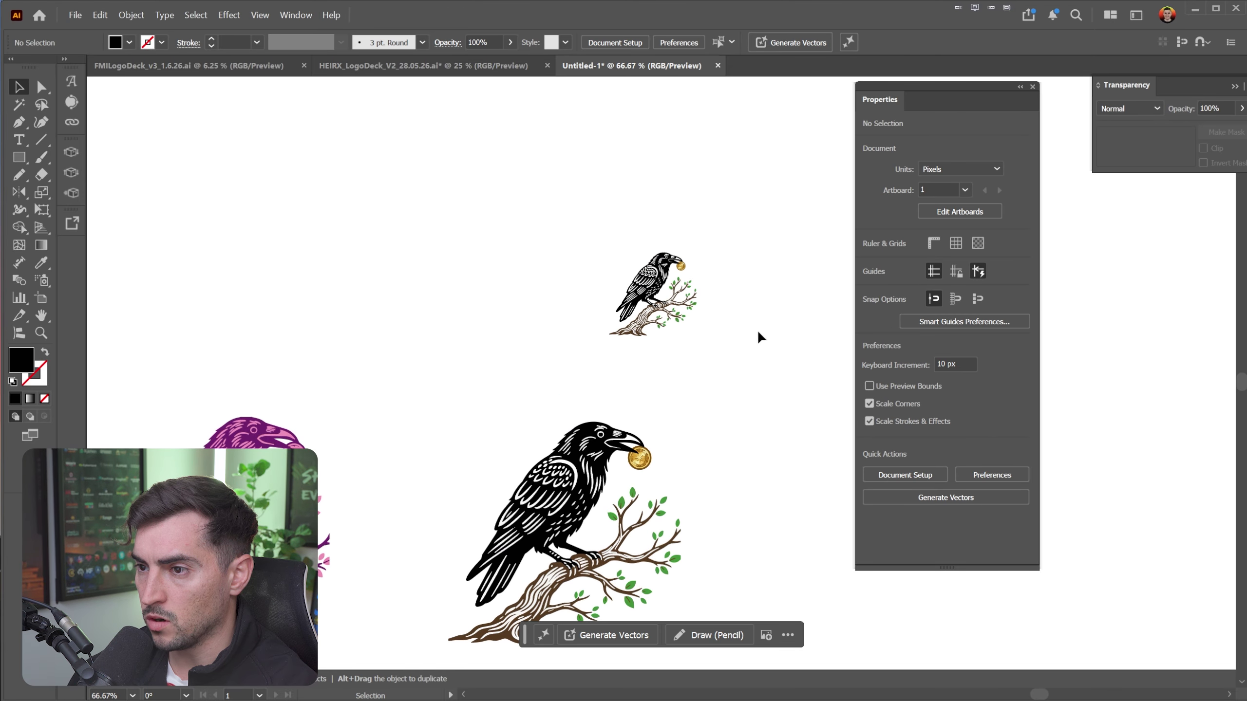
- Preview the large raven's pink-purple and teal variations, and return it to the black one
left_click(657, 278)
left_click_drag(623, 476, 654, 377)
left_click(600, 397)
left_click(886, 381)
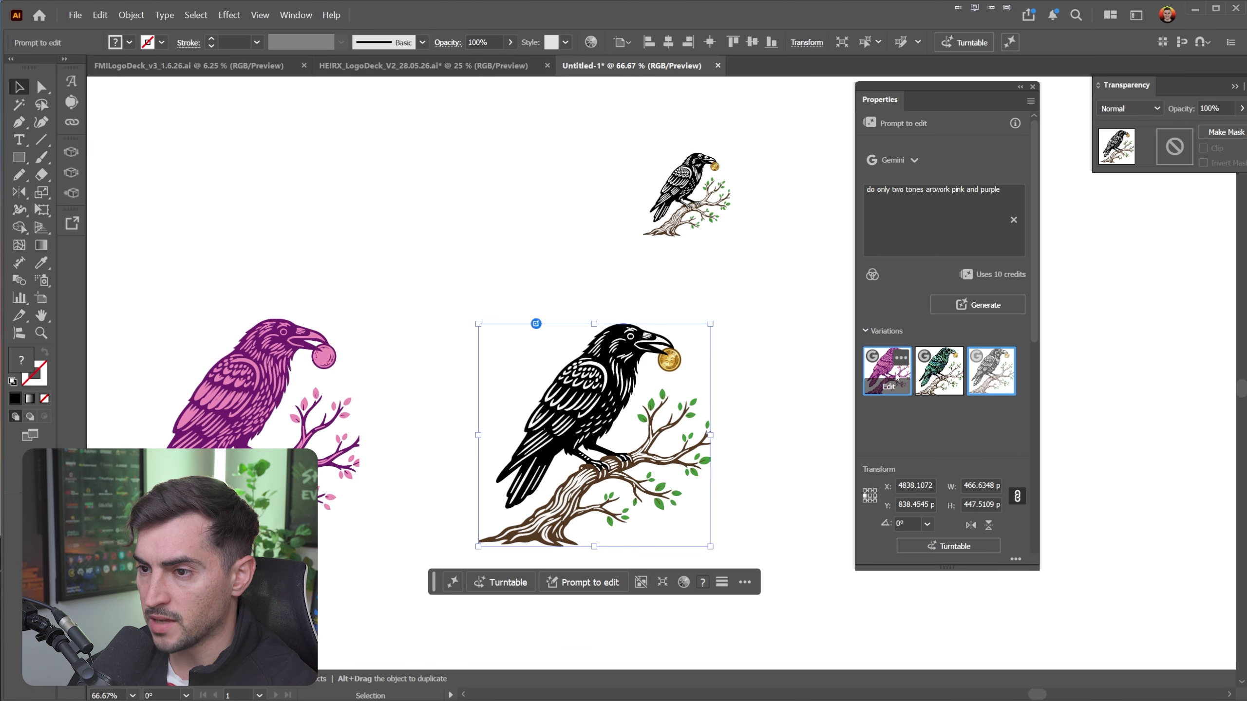
left_click(940, 382)
scroll(602, 387, "up", 1)
left_click(991, 371)
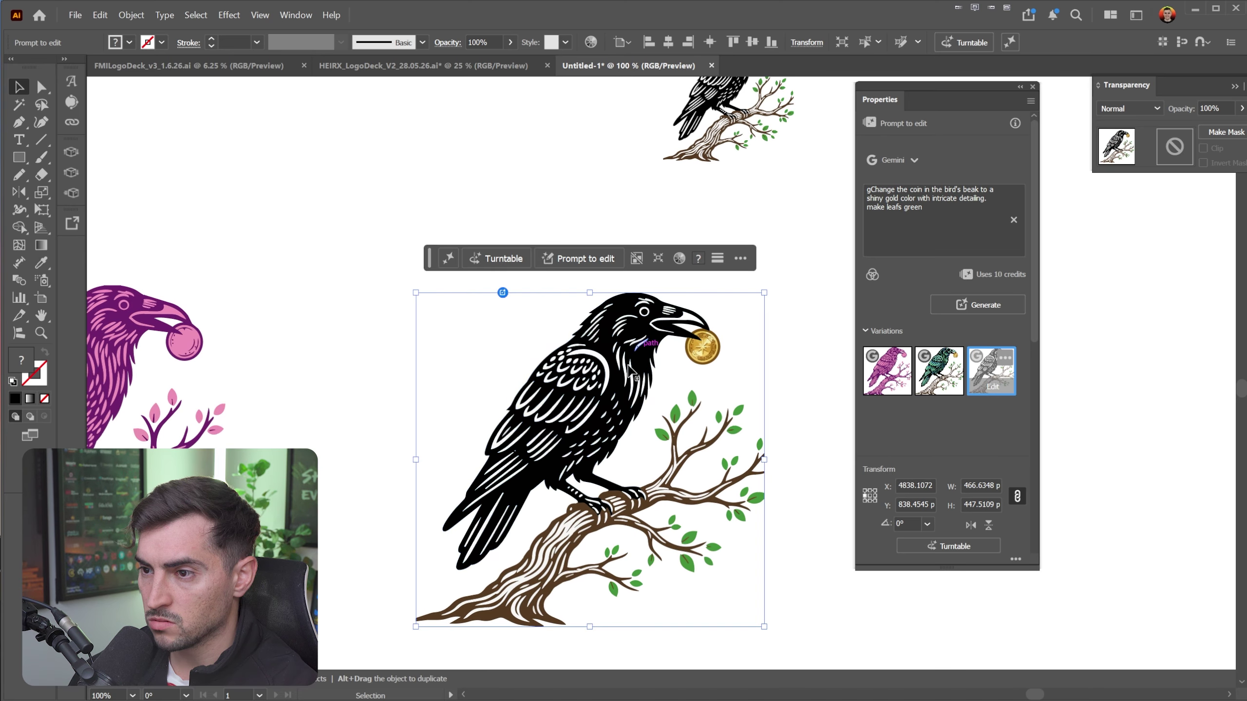
- Open the large black raven as individual editable paths, try moving its black body shape, and undo the move
scroll(620, 343, "down", 1)
left_click_drag(620, 352, 620, 331)
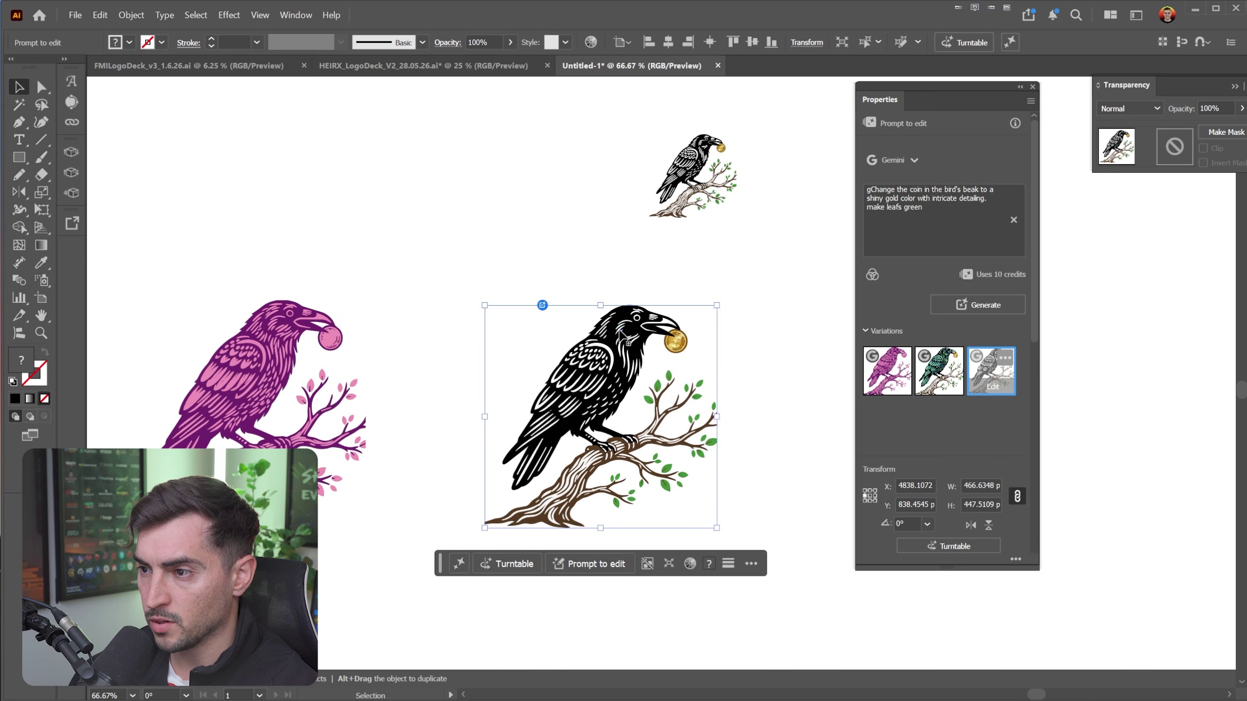
double_click(621, 332)
scroll(628, 275, "up", 1)
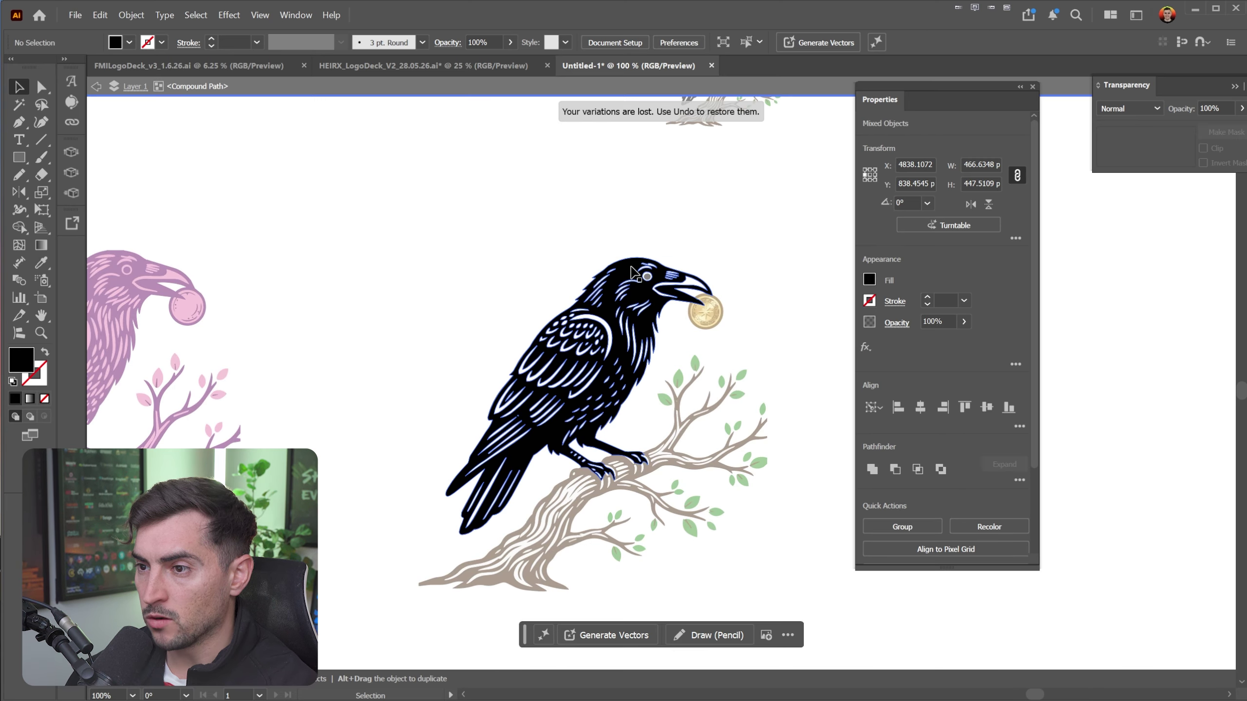
left_click_drag(632, 267, 564, 214)
key("ctrl+z")
- Directly select the small brown path at the edge of the gold coin and delete it
double_click(731, 309)
left_click(735, 311, "ctrl")
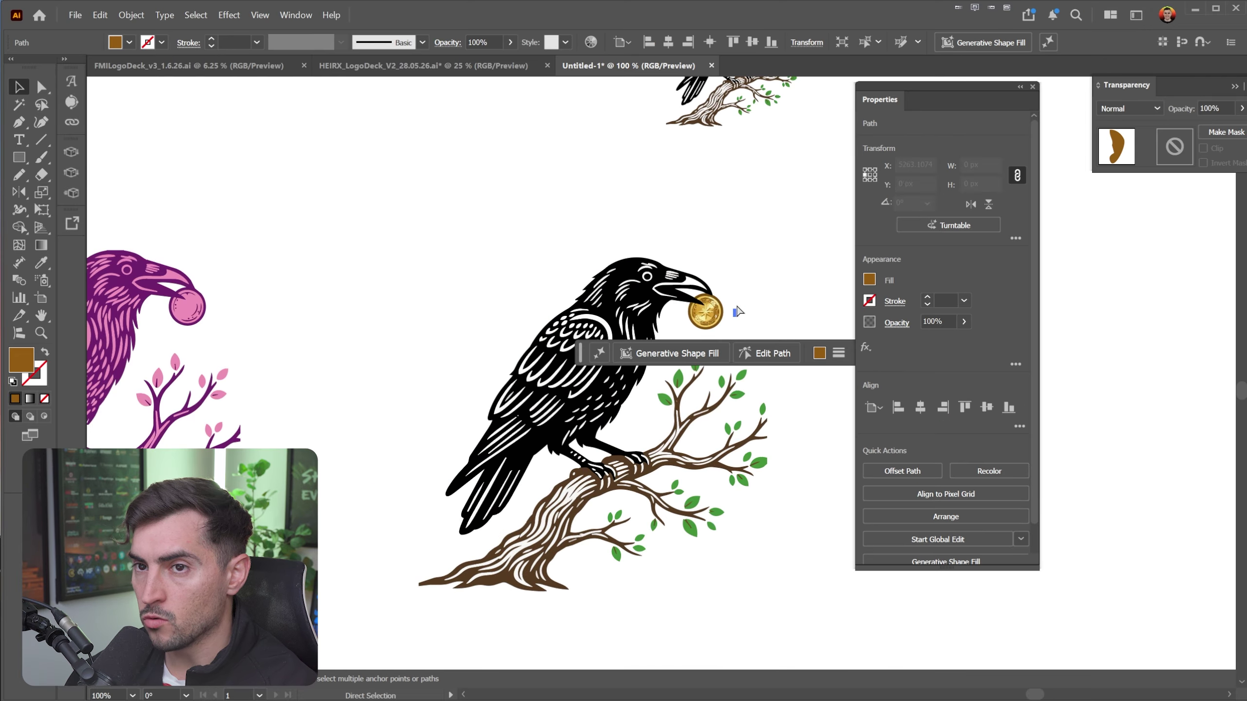
key("Delete")
- Try moving the whole black raven and separate parts of its artwork, undoing each move
left_click_drag(754, 203, 443, 541)
left_click_drag(633, 287, 653, 285)
key("alt")
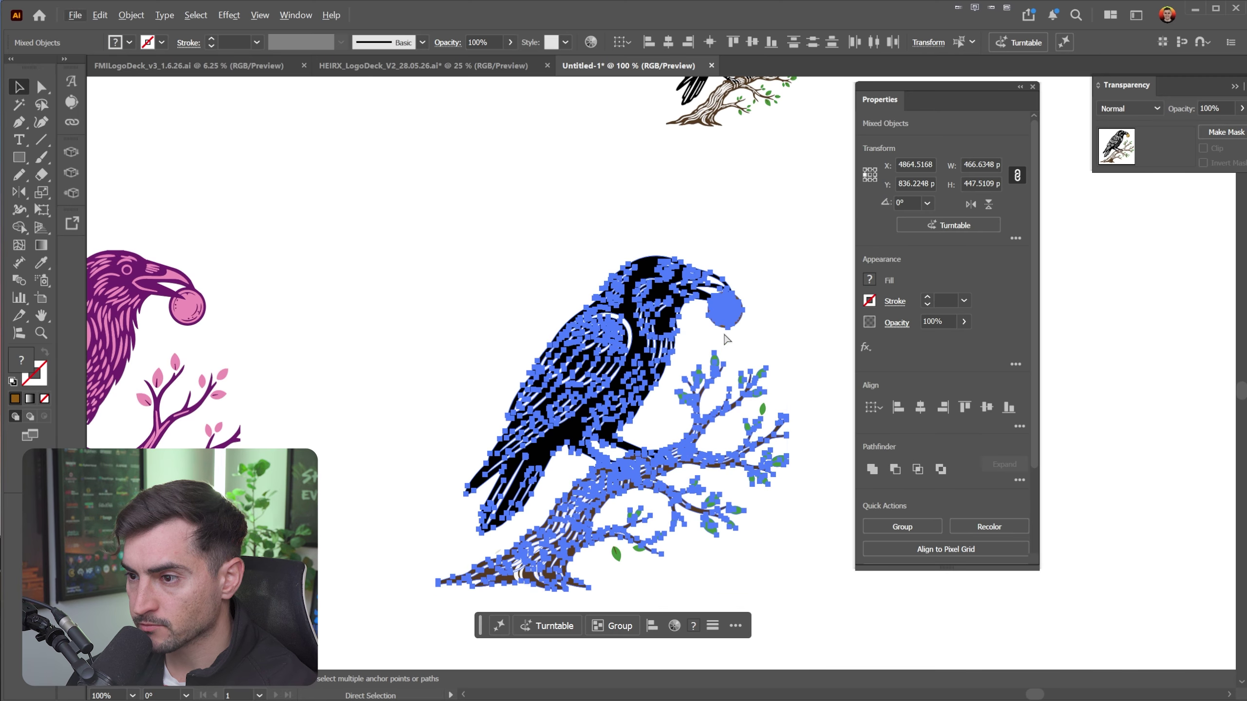
key("ctrl+z")
left_click(722, 345)
left_click_drag(649, 450, 671, 480)
scroll(665, 482, "up", 4)
key("ctrl+z")
left_click_drag(594, 432, 691, 468)
scroll(690, 467, "down", 4)
key("ctrl+z")
left_click_drag(780, 190, 442, 553)
scroll(734, 238, "down", 2)
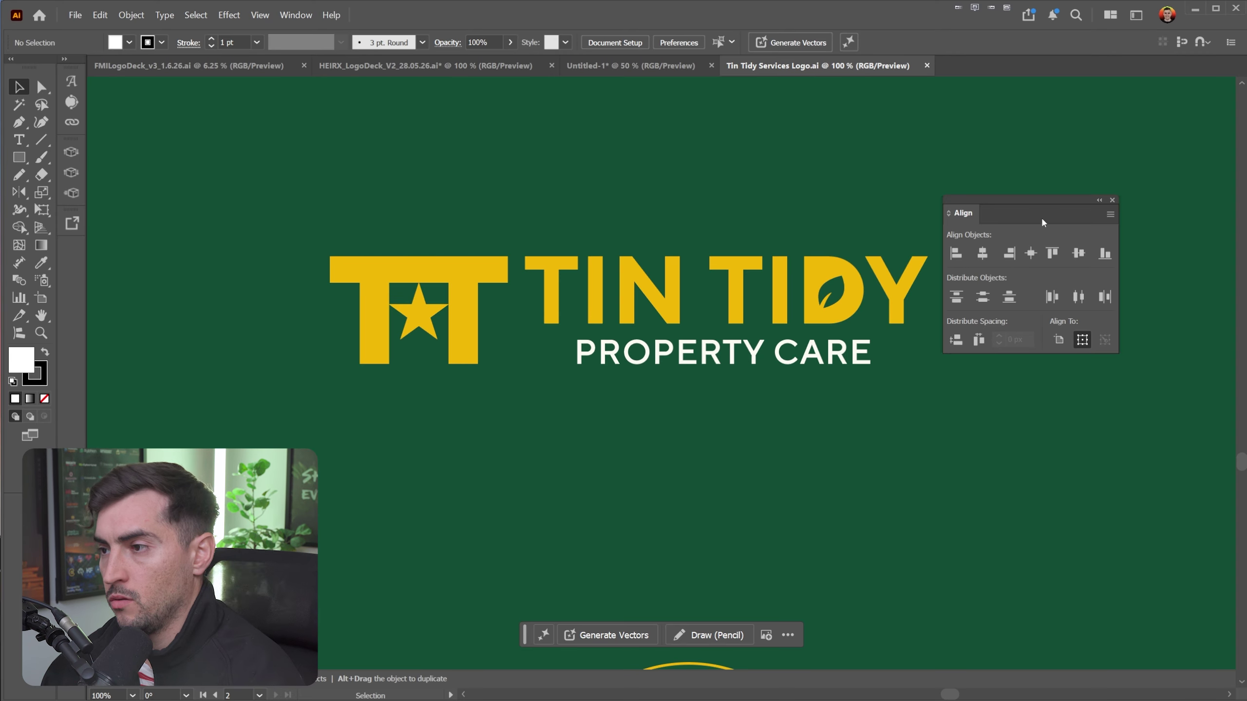
- Place the Align panel beside the Tin Tidy logo and select its TIN TIDY and PROPERTY CARE lettering
mouse_move(1013, 198)
left_mouse_down()
mouse_move(887, 229)
mouse_move(1029, 216)
left_mouse_up()
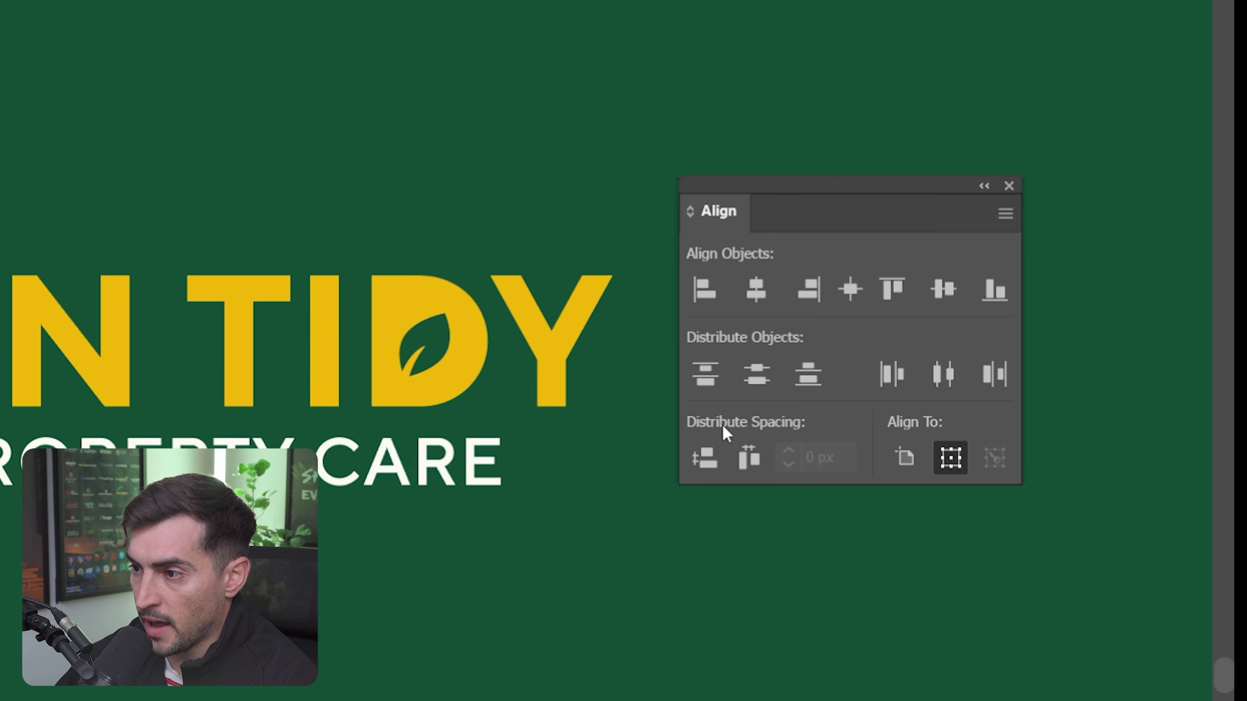
left_click_drag(507, 145, 2, 517)
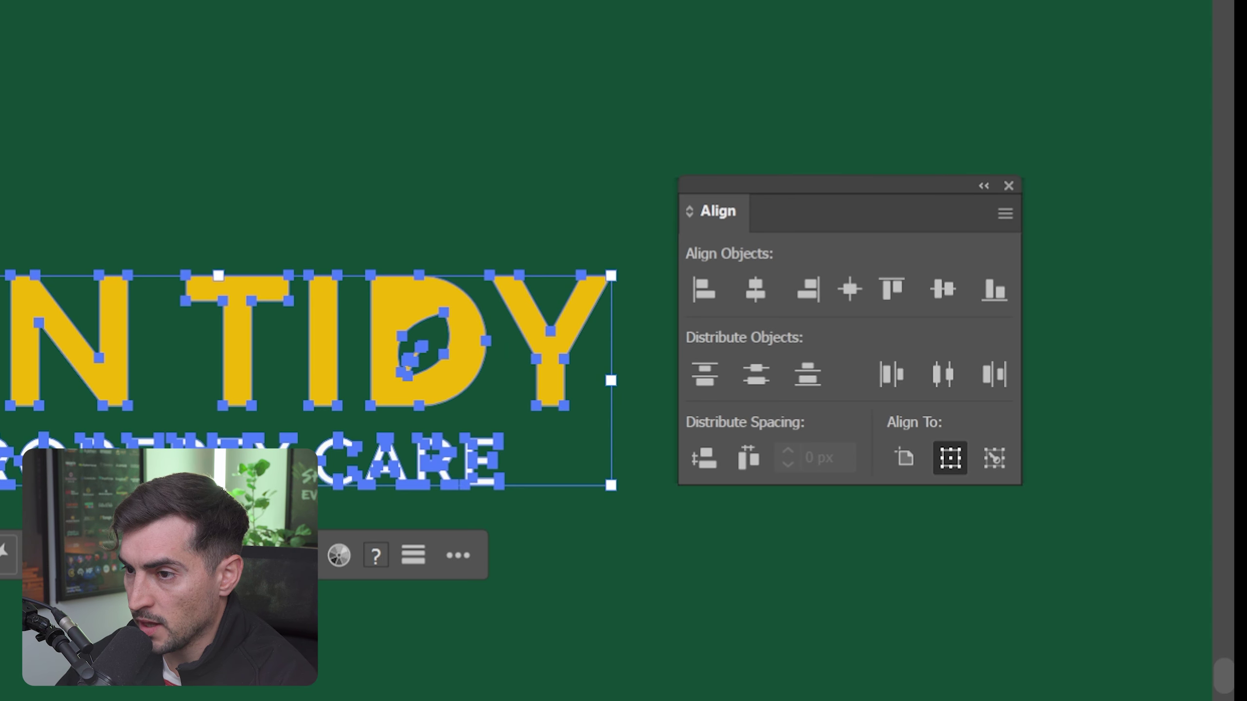
scroll(283, 416, "down", 3)
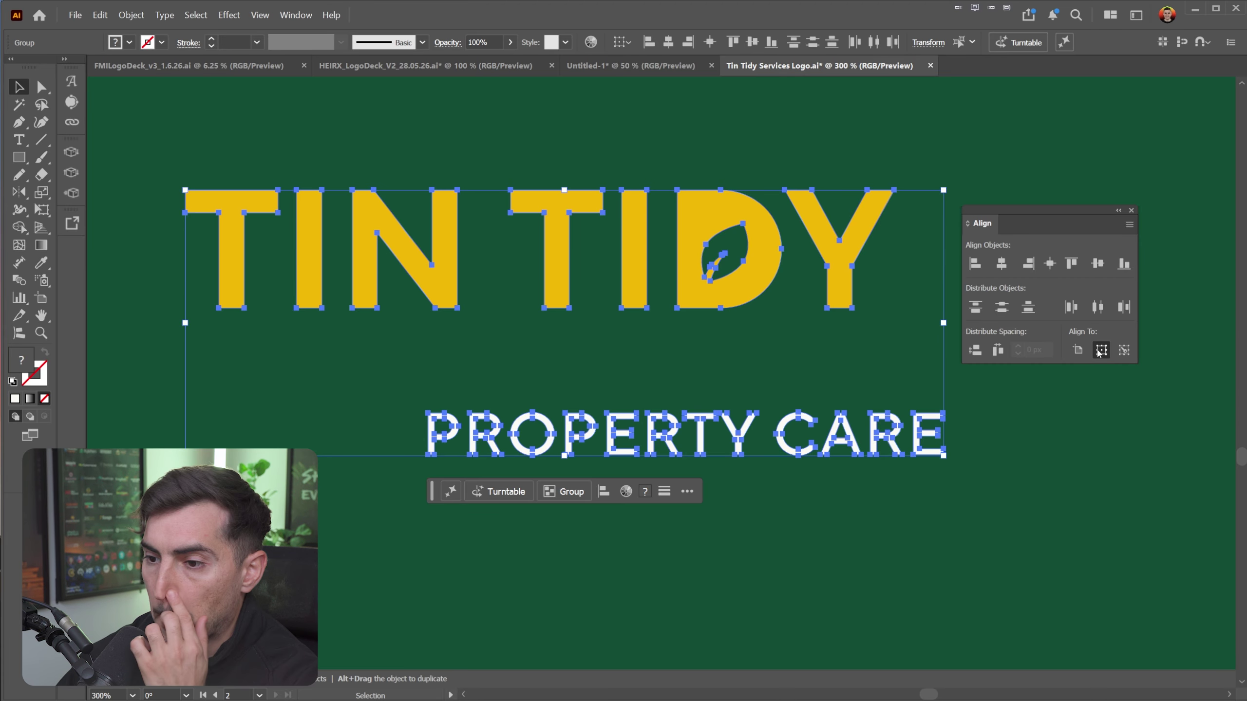
left_click(714, 172)
left_click(734, 223)
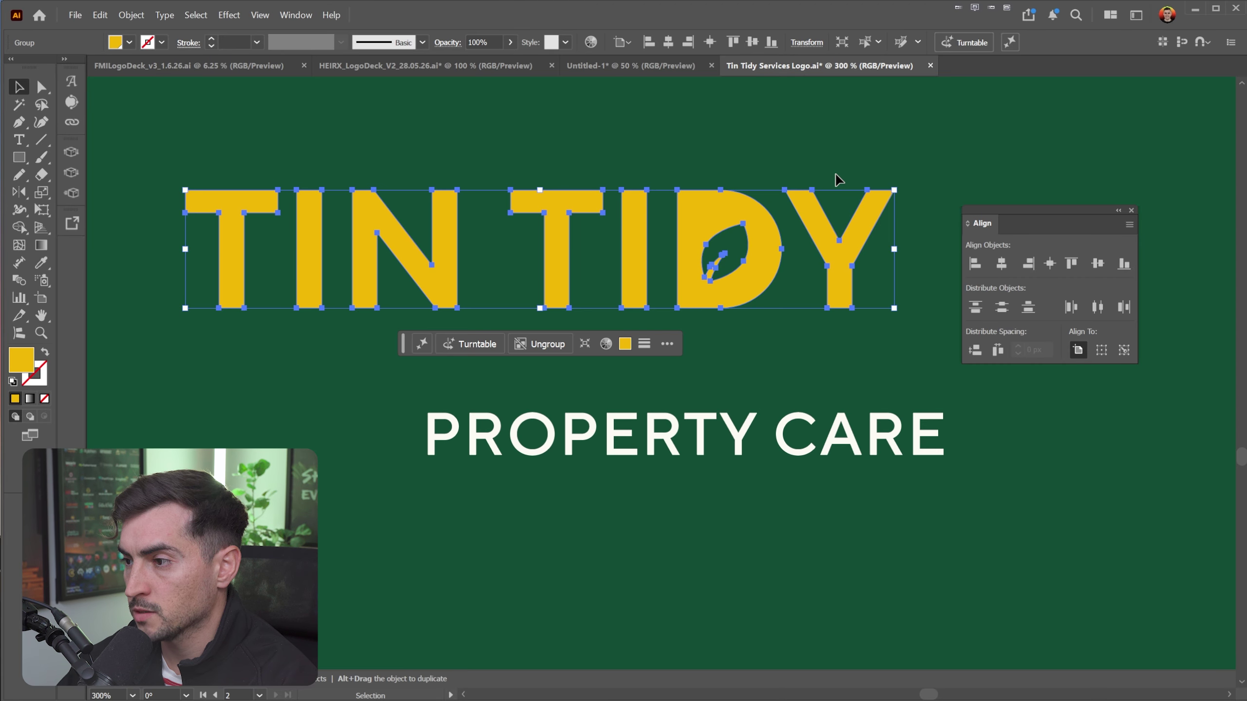
left_click(742, 432)
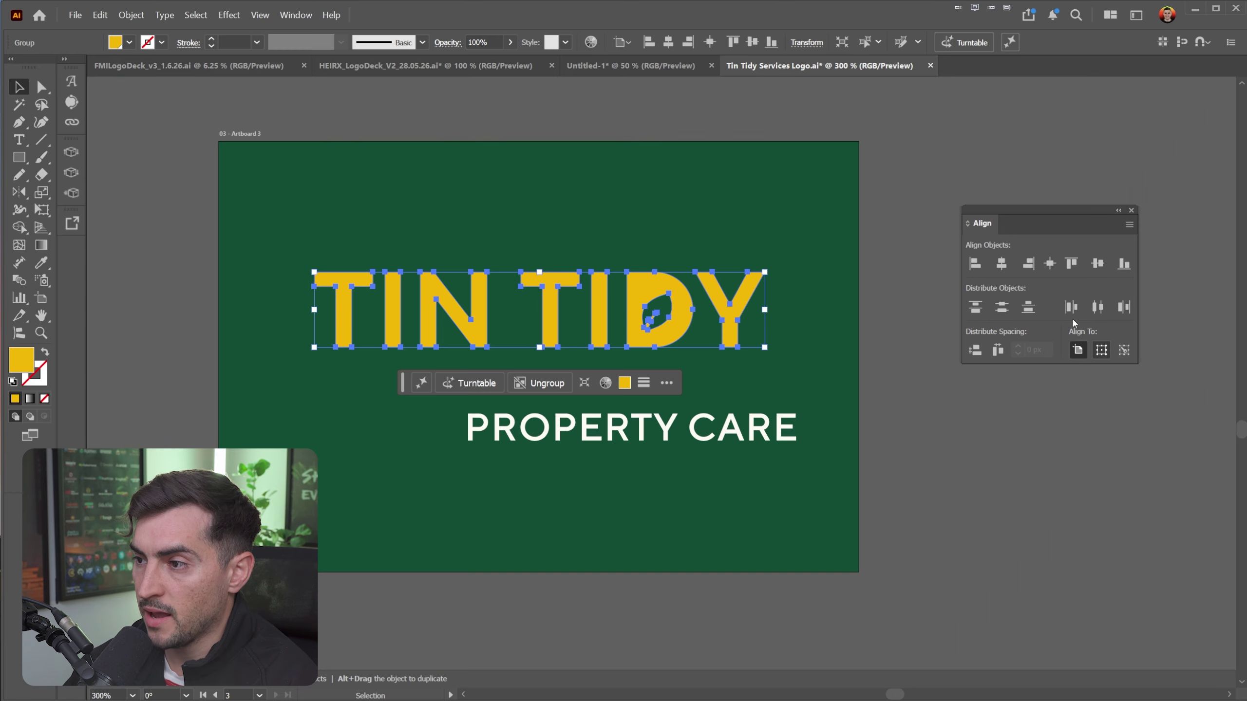
- Centre TIN TIDY horizontally on Artboard 3, move it past the artboard's left edge, then try centring it again and undo that
left_click(1002, 265)
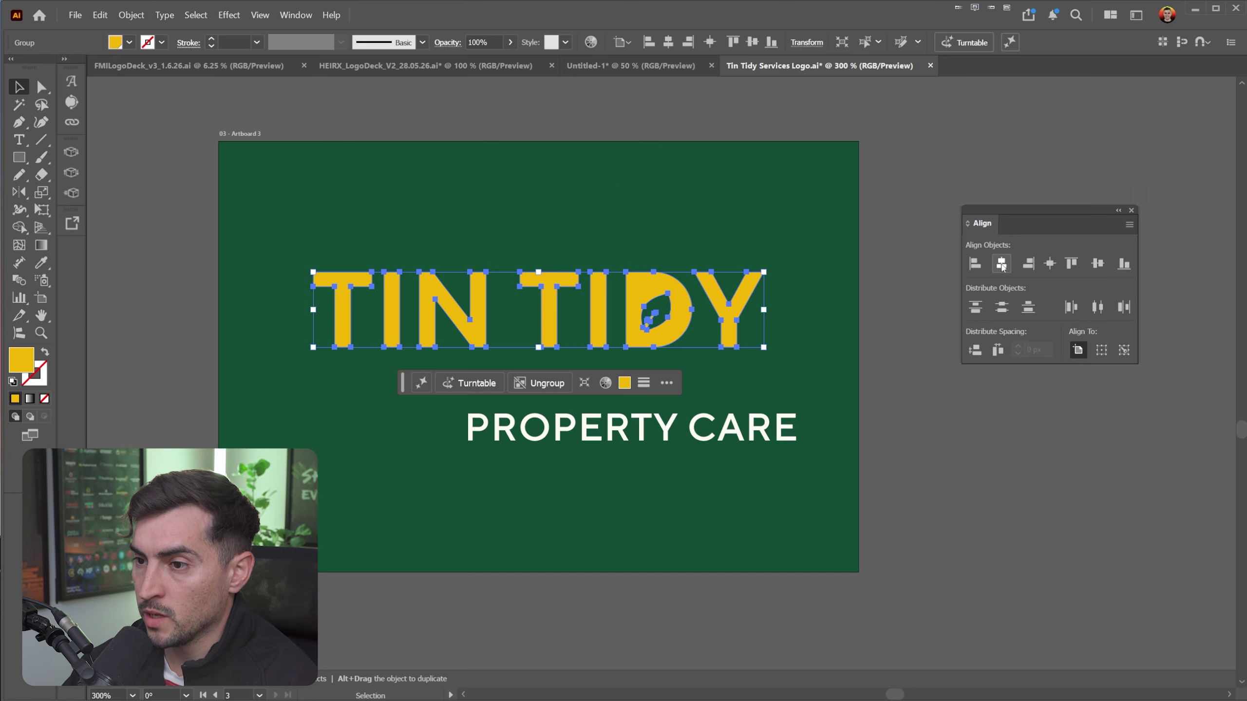
left_click_drag(744, 301, 542, 301)
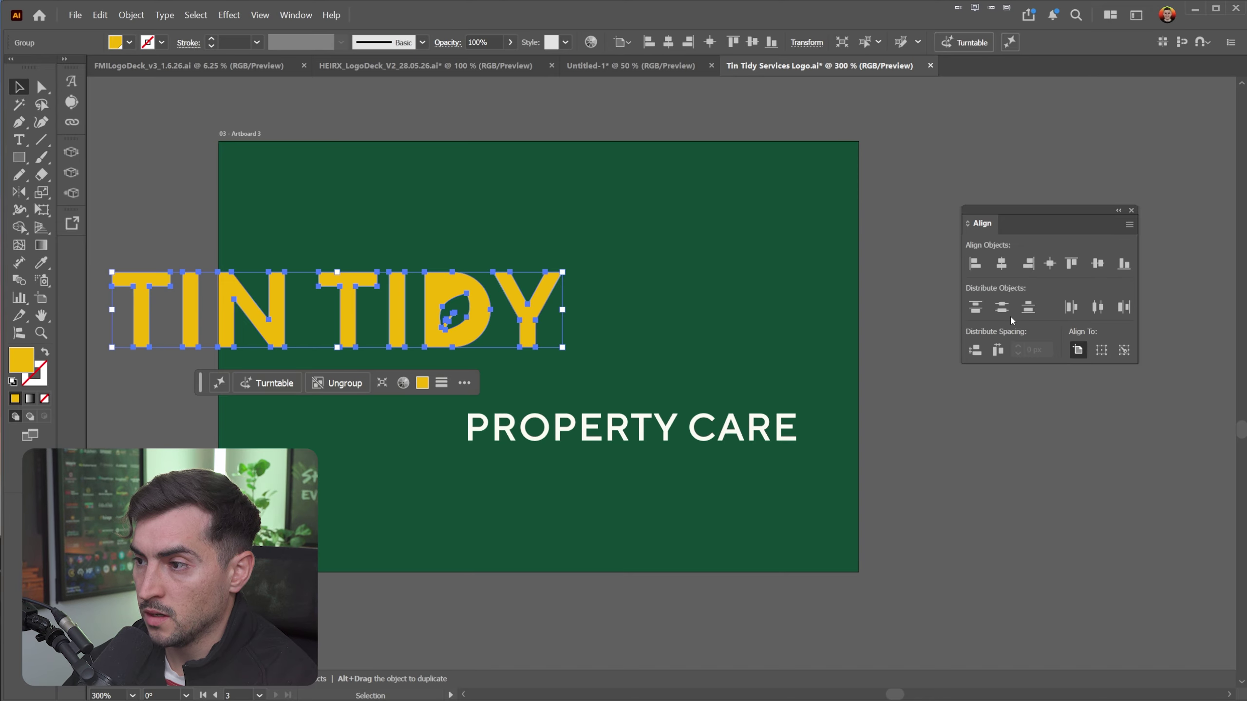
left_click(1001, 265)
key("ctrl+z")
left_click(654, 289)
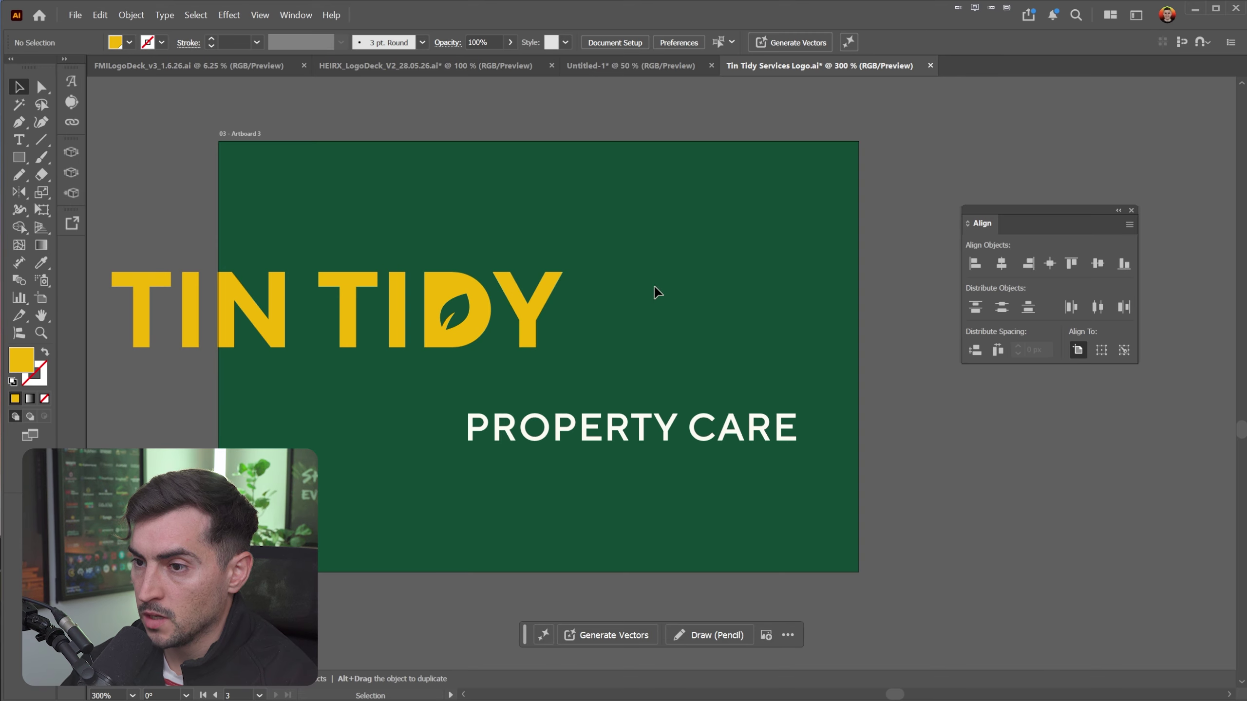
- Try centring both the TIN TIDY and PROPERTY CARE text horizontally on the artboard, and undo the alignment
key("ctrl+a")
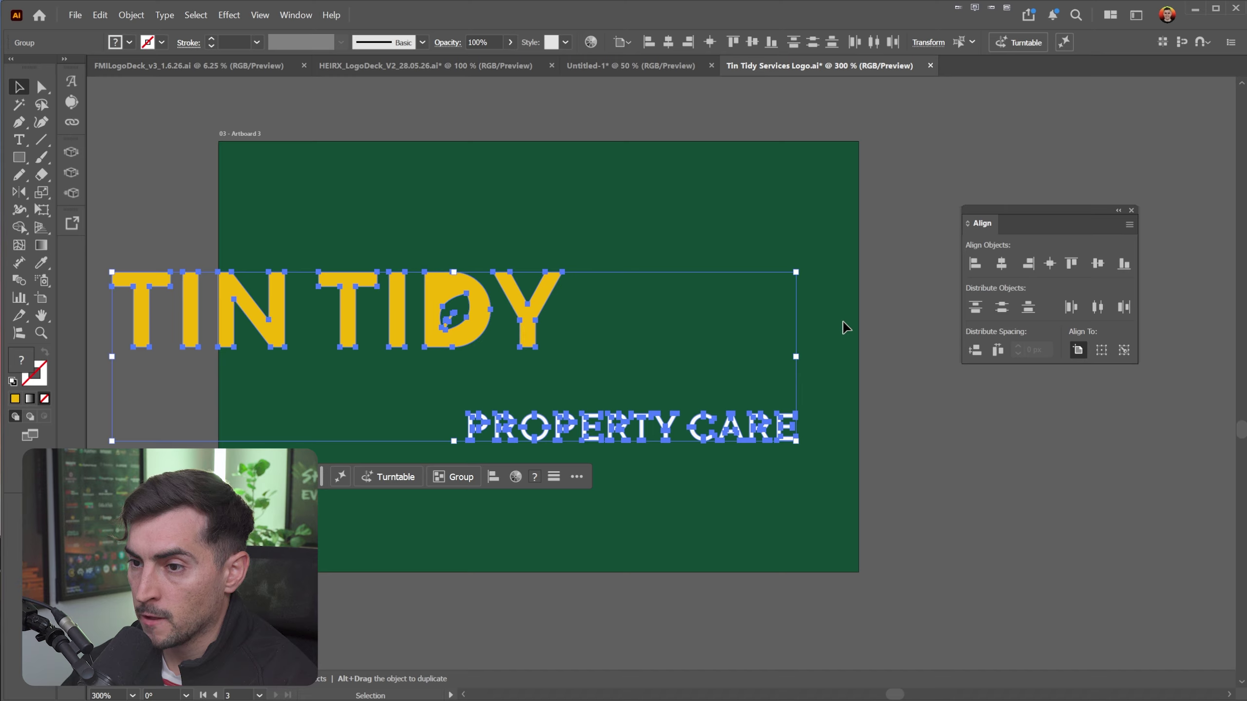
key("ctrl+minus")
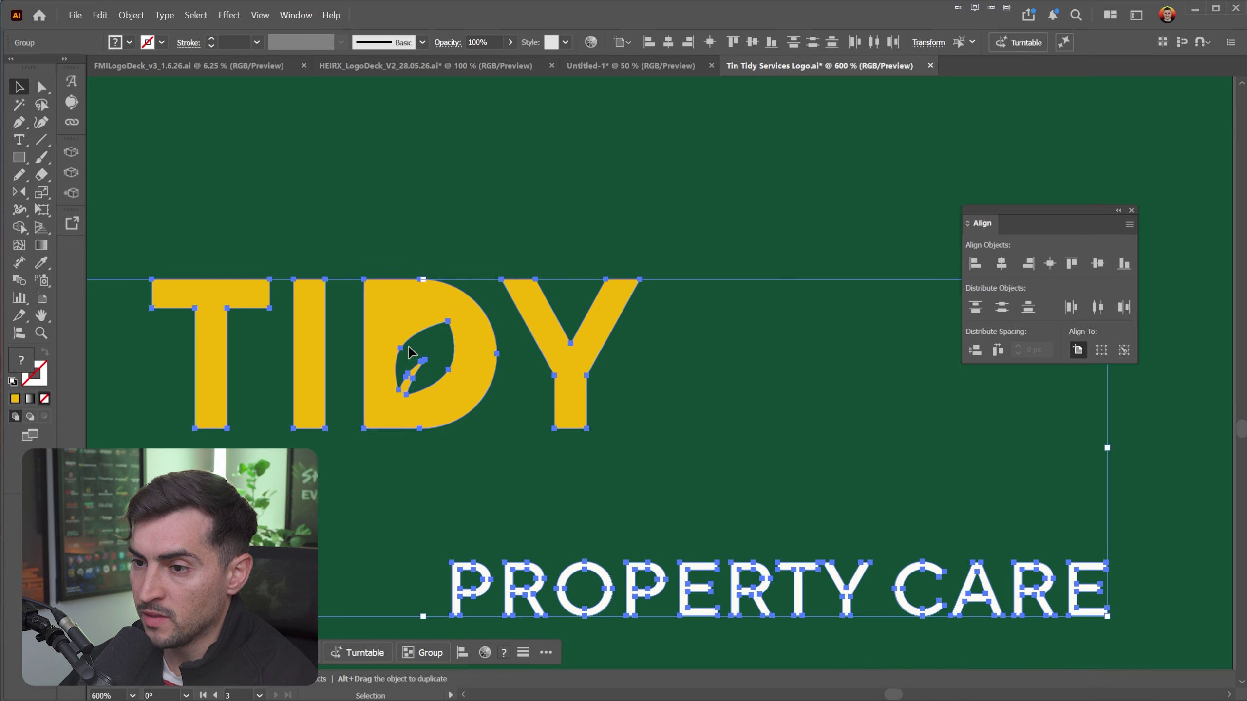
left_click(1002, 265)
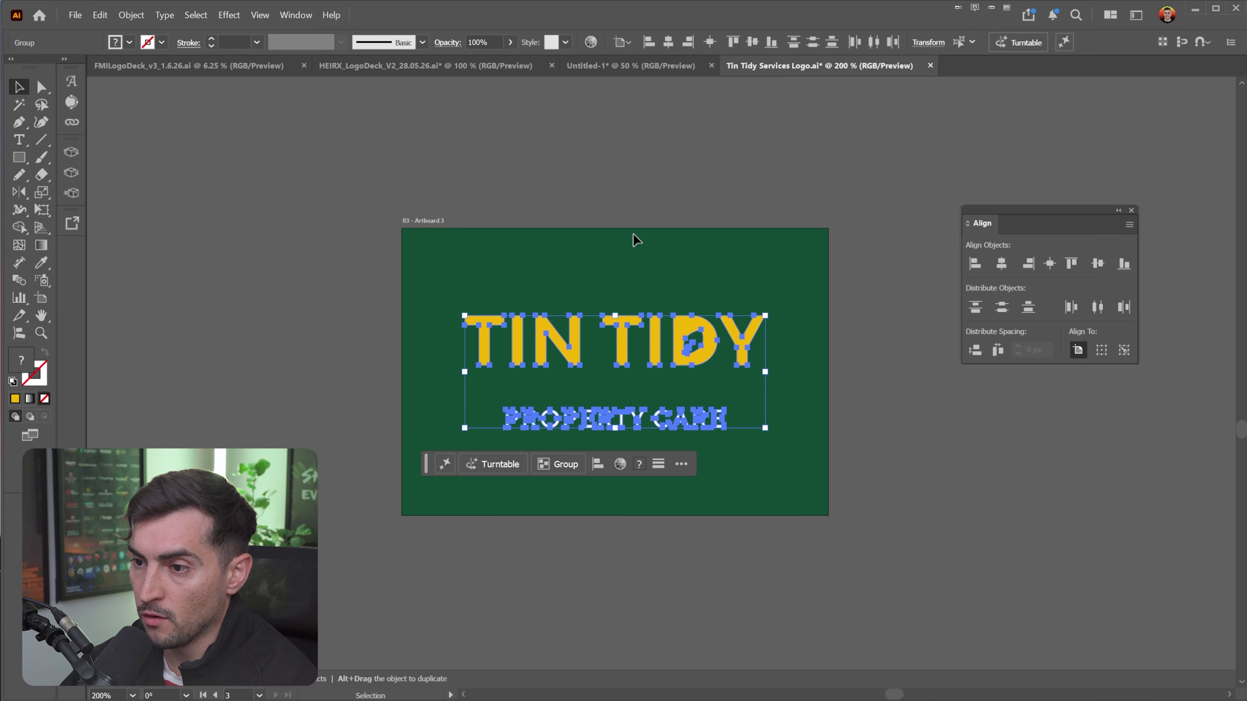
scroll(680, 325, "up", 1)
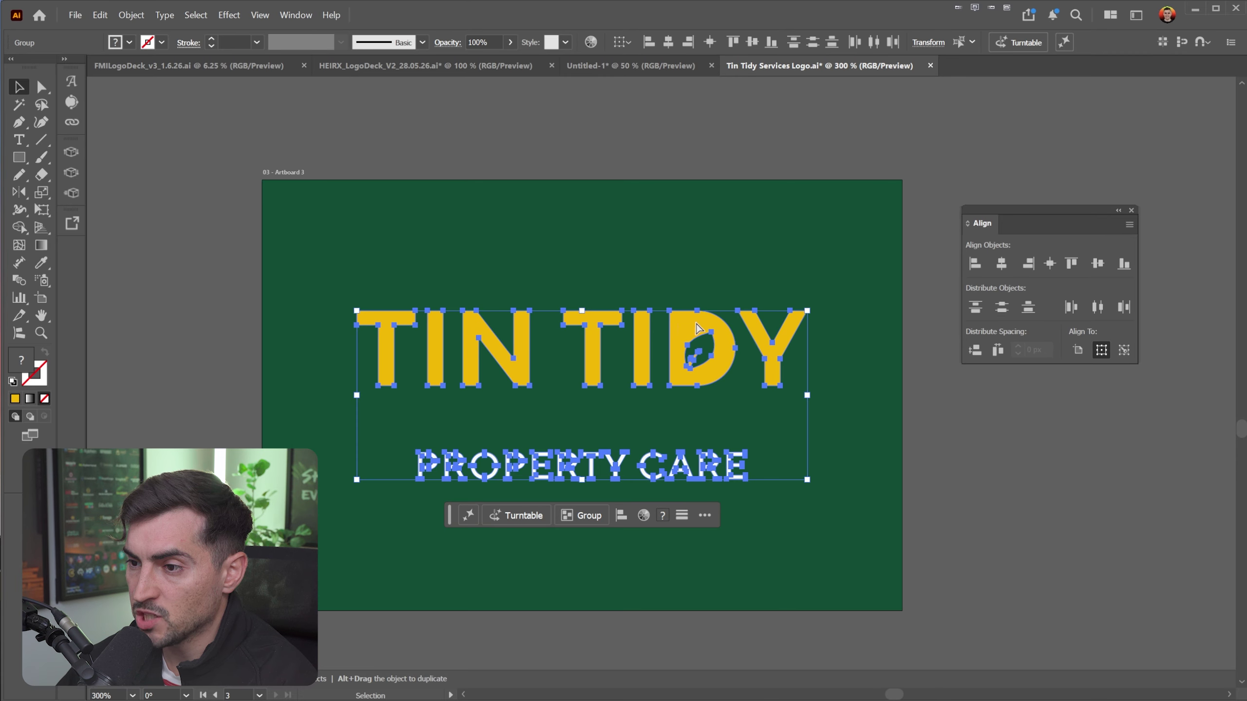
key("ctrl+z")
- Try centring the two text lines horizontally relative to their own selection, and undo the alignment
left_click_drag(844, 239, 398, 498)
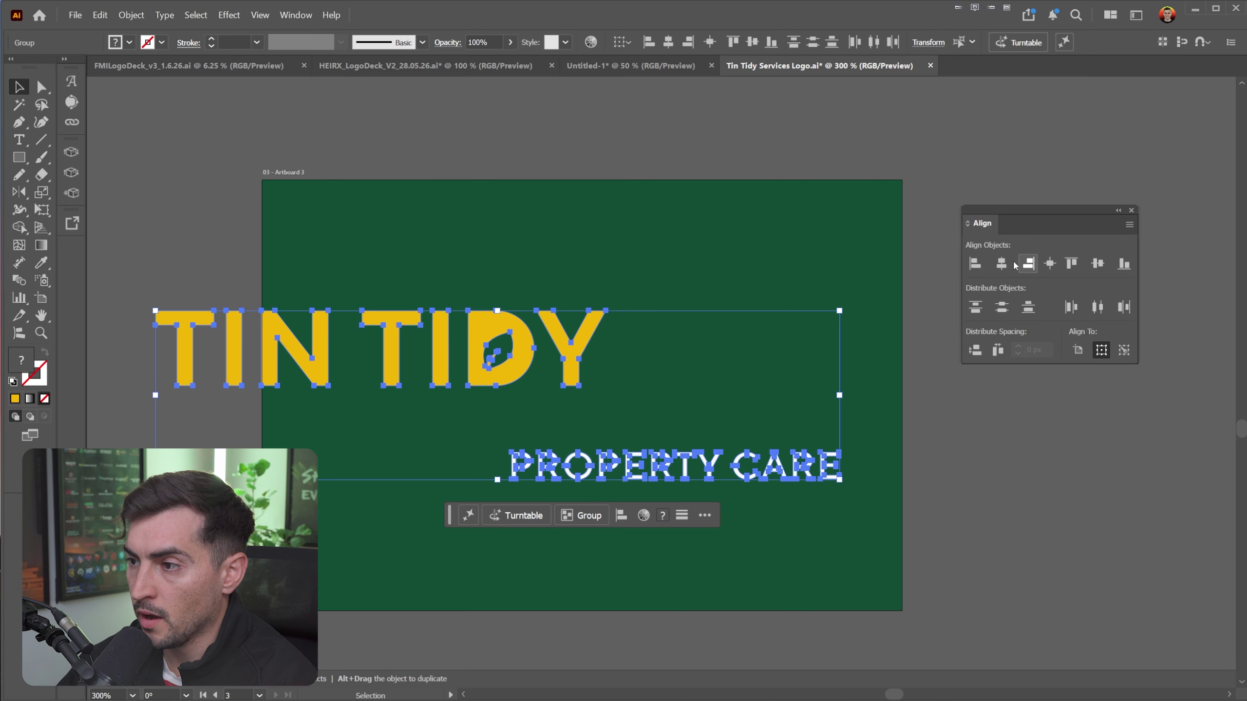
left_click(1001, 266)
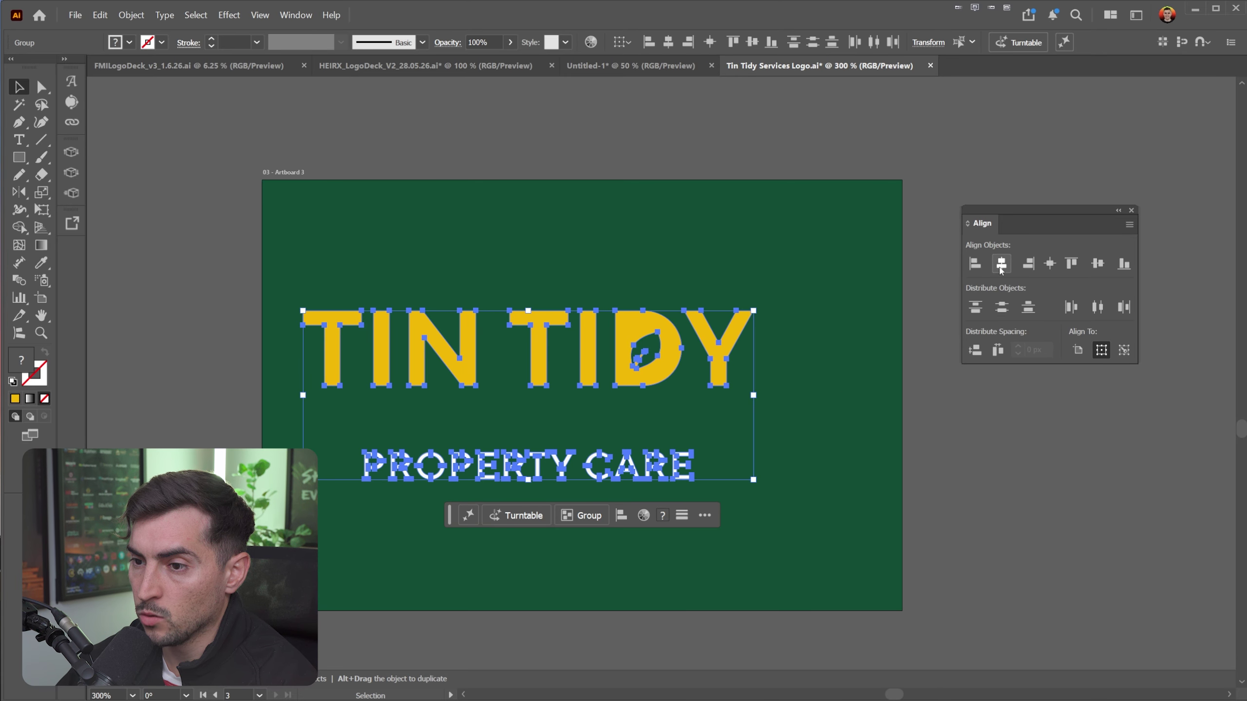
scroll(518, 343, "up", 1)
key("ctrl+z")
key("ctrl+shift+z")
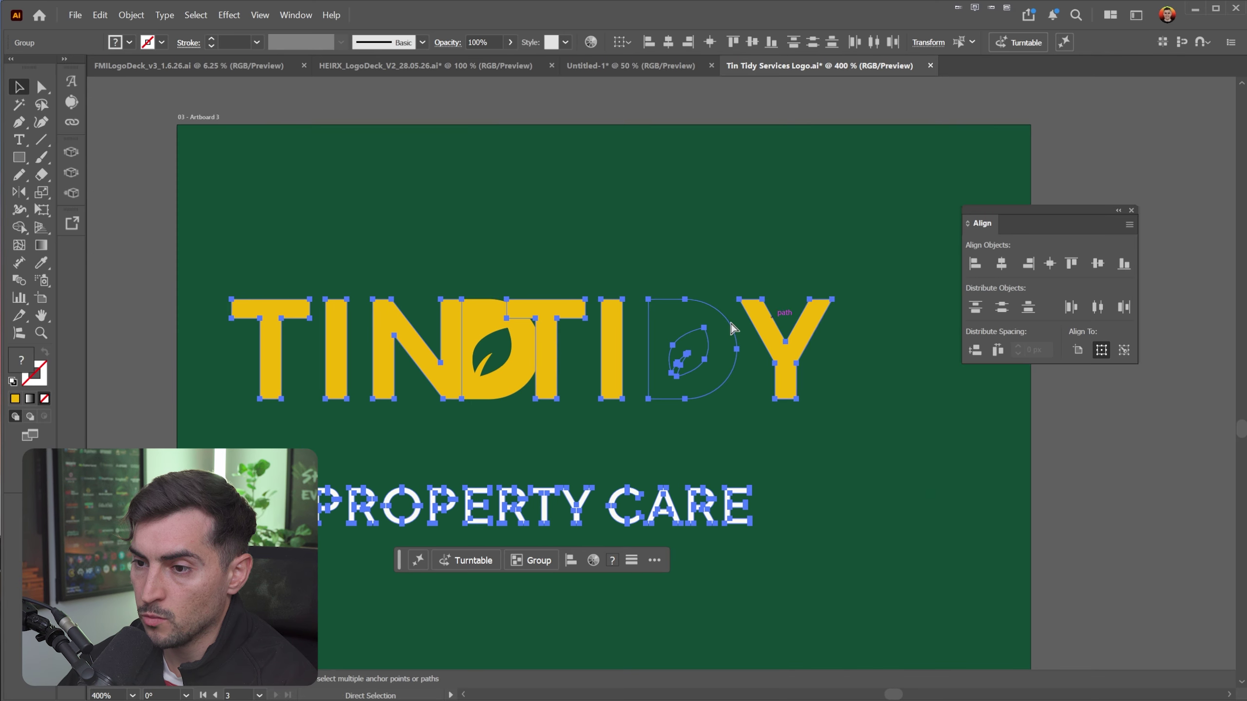
key("ctrl+z")
scroll(800, 276, "down", 1)
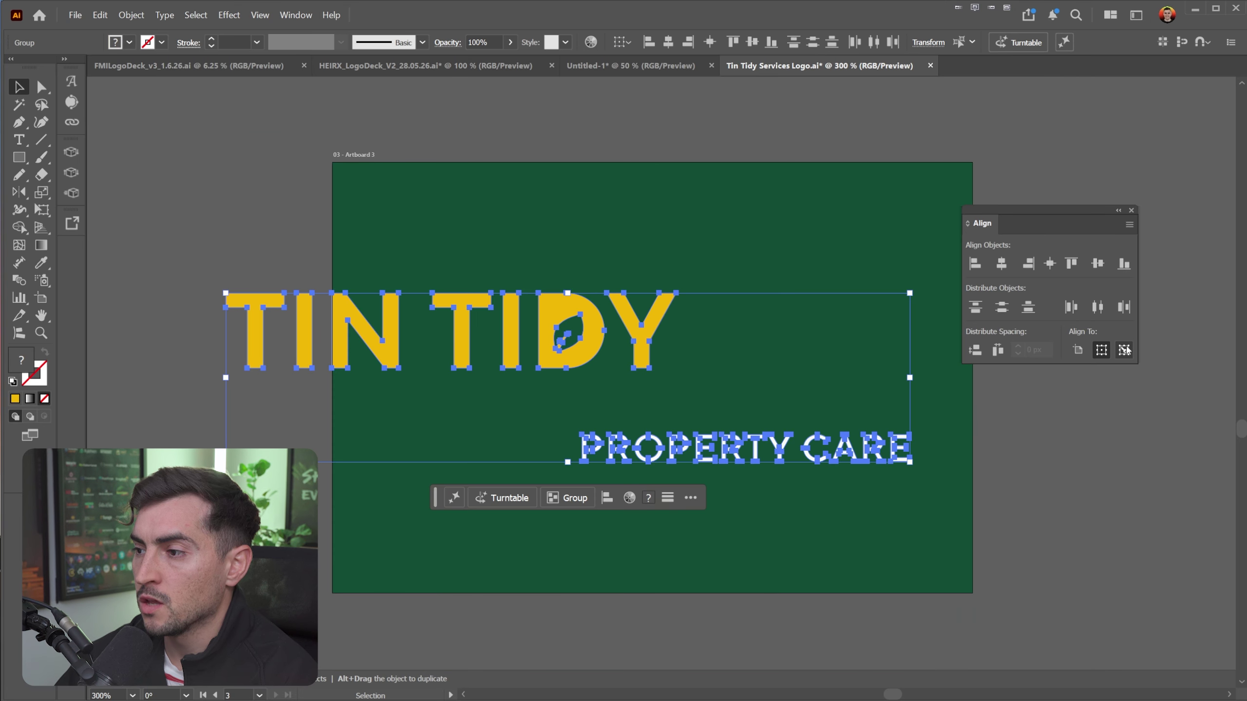
- Switch the alignment reference to key object and make the PROPERTY CARE text the key object
left_click(1125, 351)
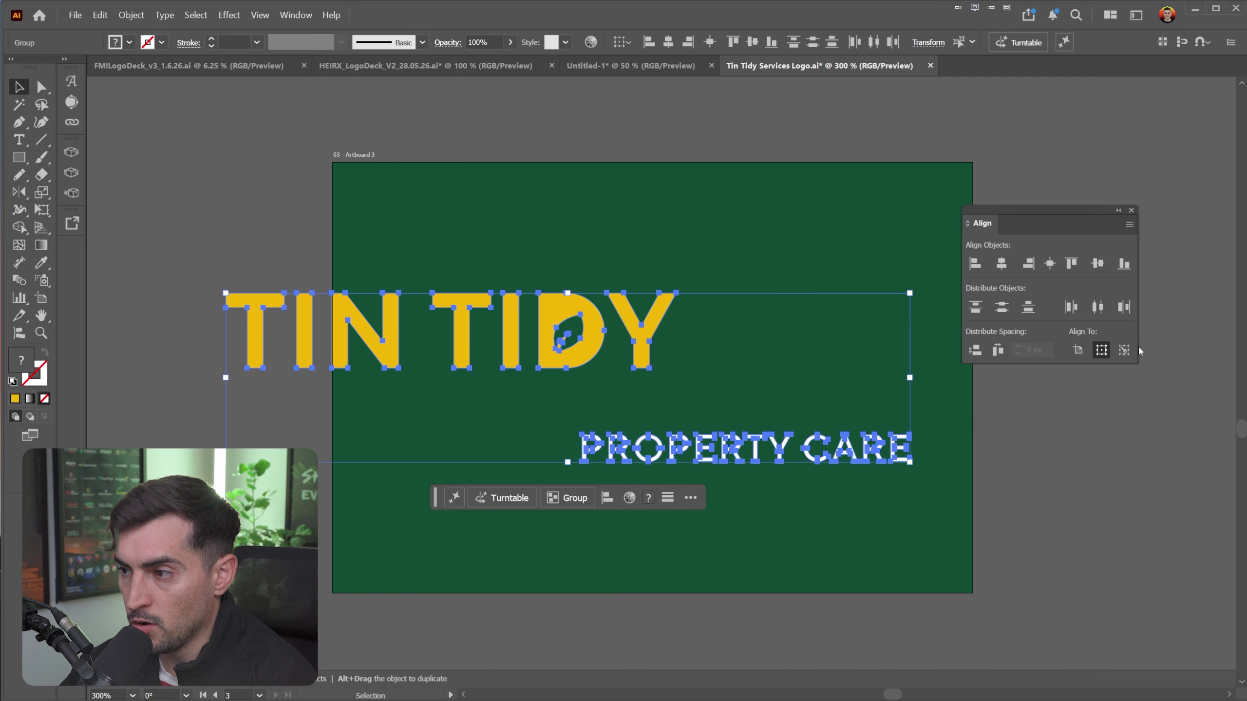
left_click(1124, 350)
scroll(603, 305, "up", 1)
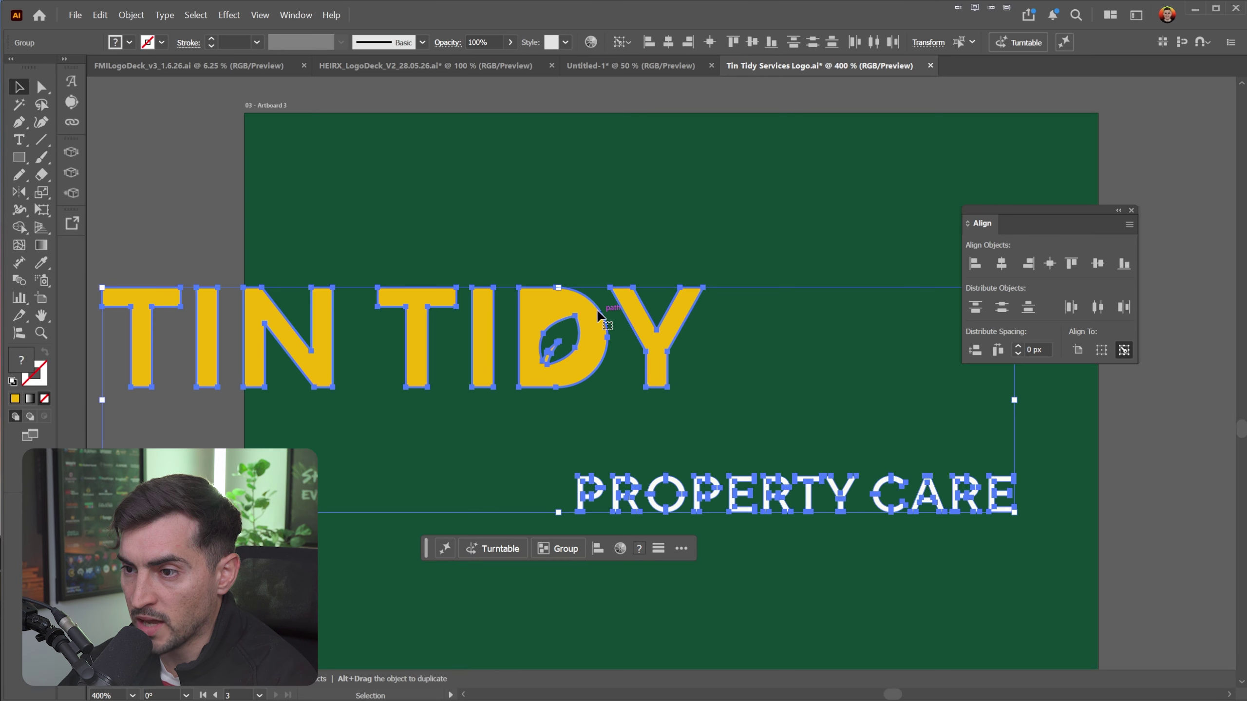
left_click(664, 488)
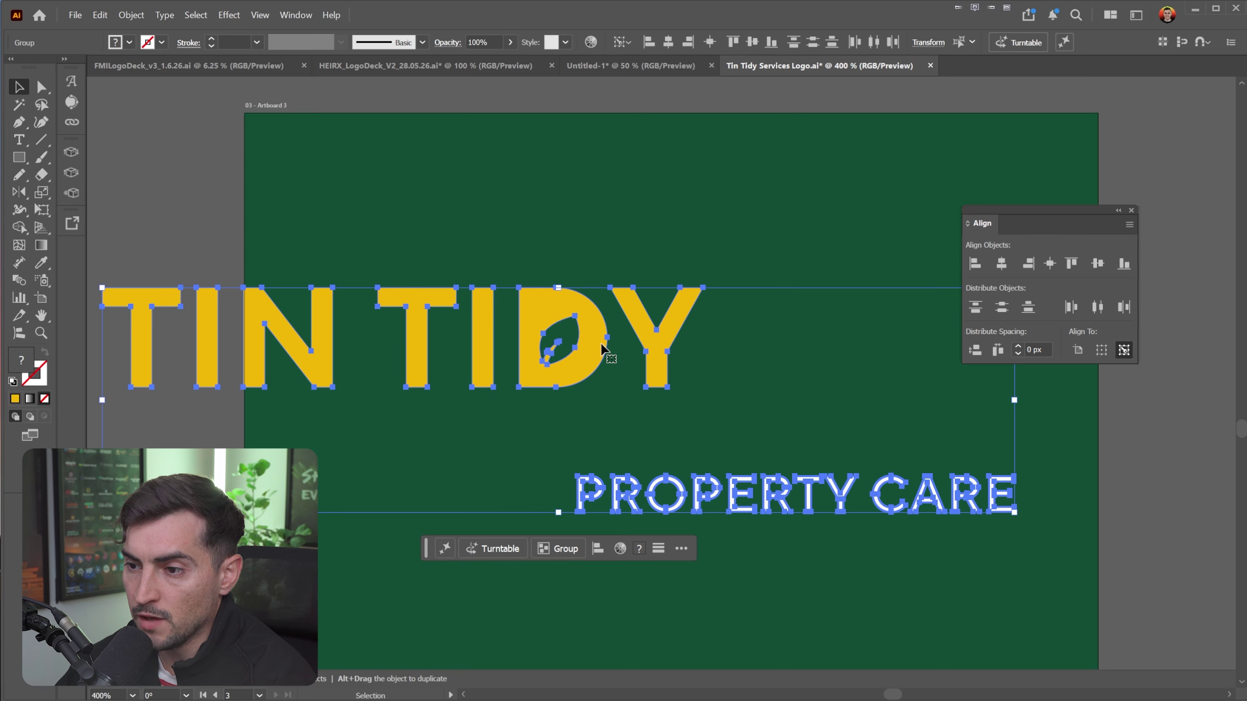
left_click_drag(821, 470, 757, 439)
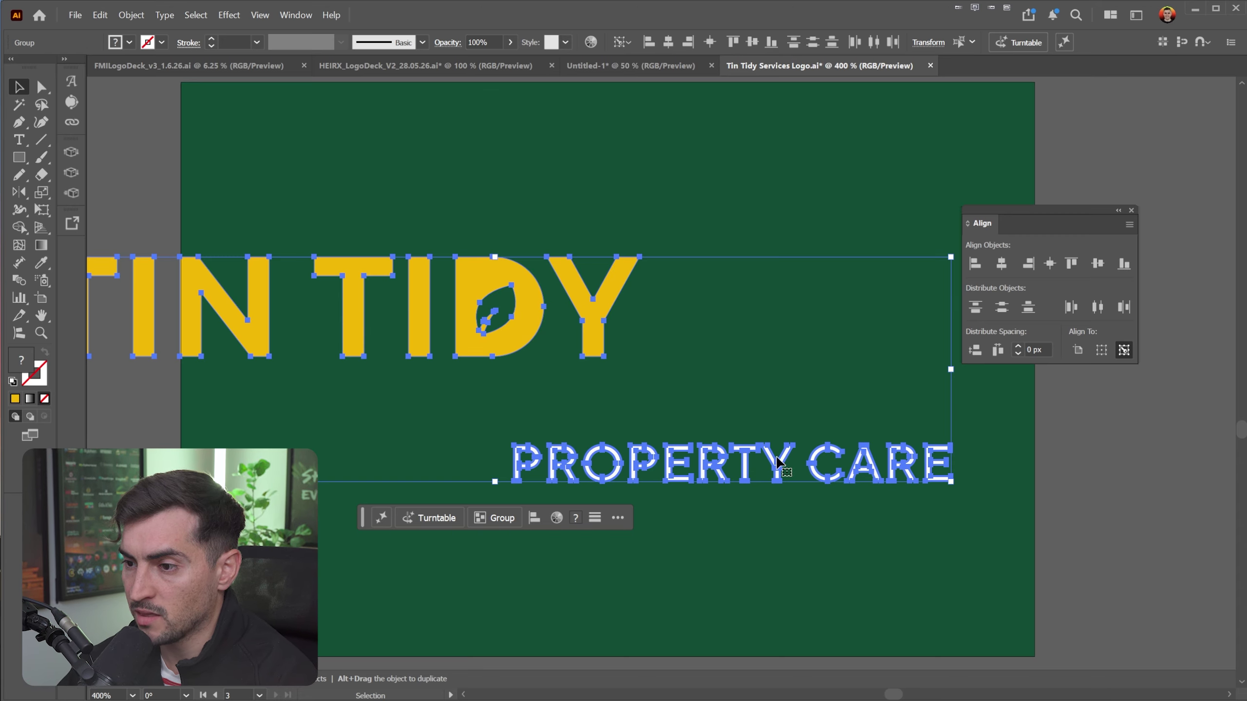
scroll(736, 462, "up", 1)
scroll(714, 464, "down", 1)
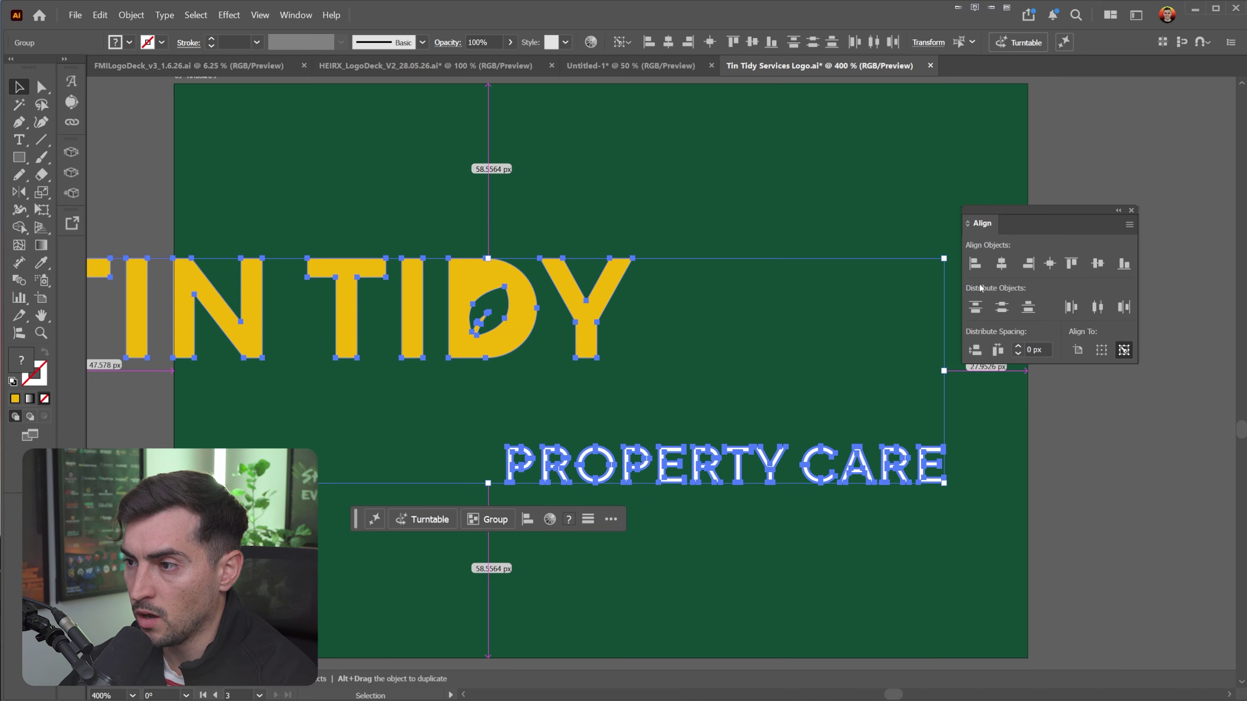
- Centre the TIN TIDY text horizontally on the PROPERTY CARE key object
left_click(1002, 266)
left_click_drag(869, 375, 638, 337)
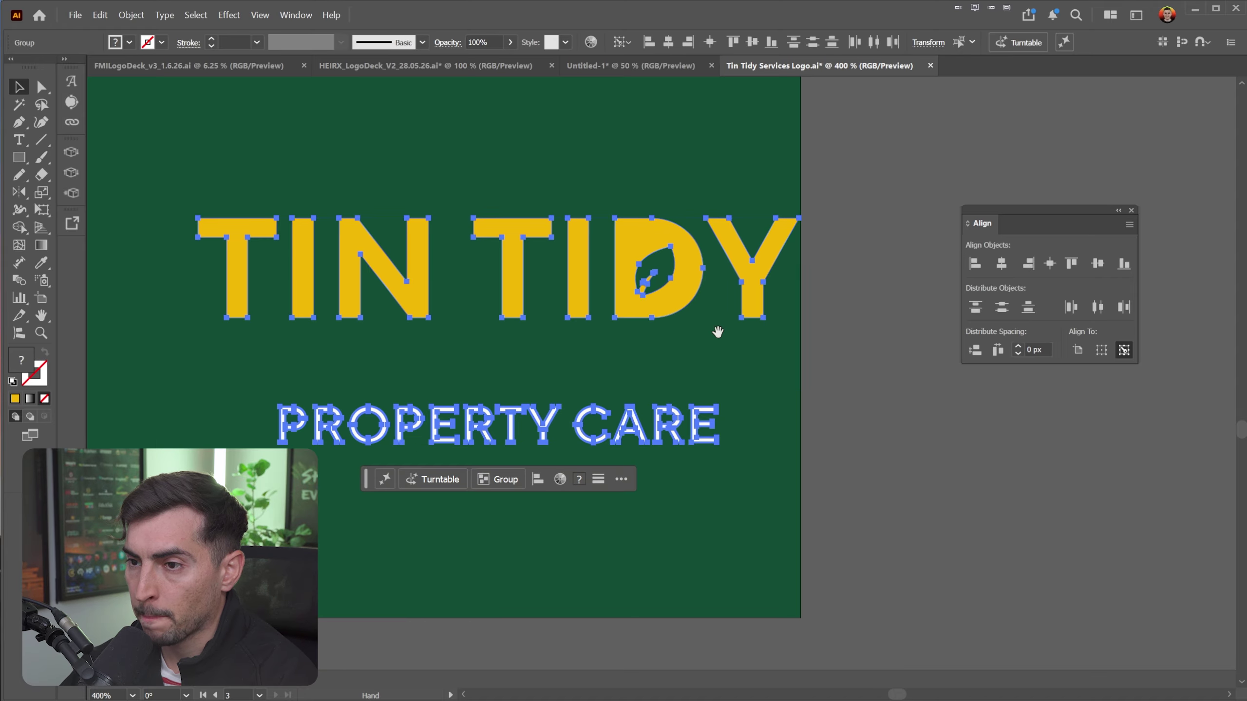
left_click_drag(719, 332, 736, 398)
left_click_drag(533, 343, 475, 313)
left_click_drag(469, 318, 585, 327)
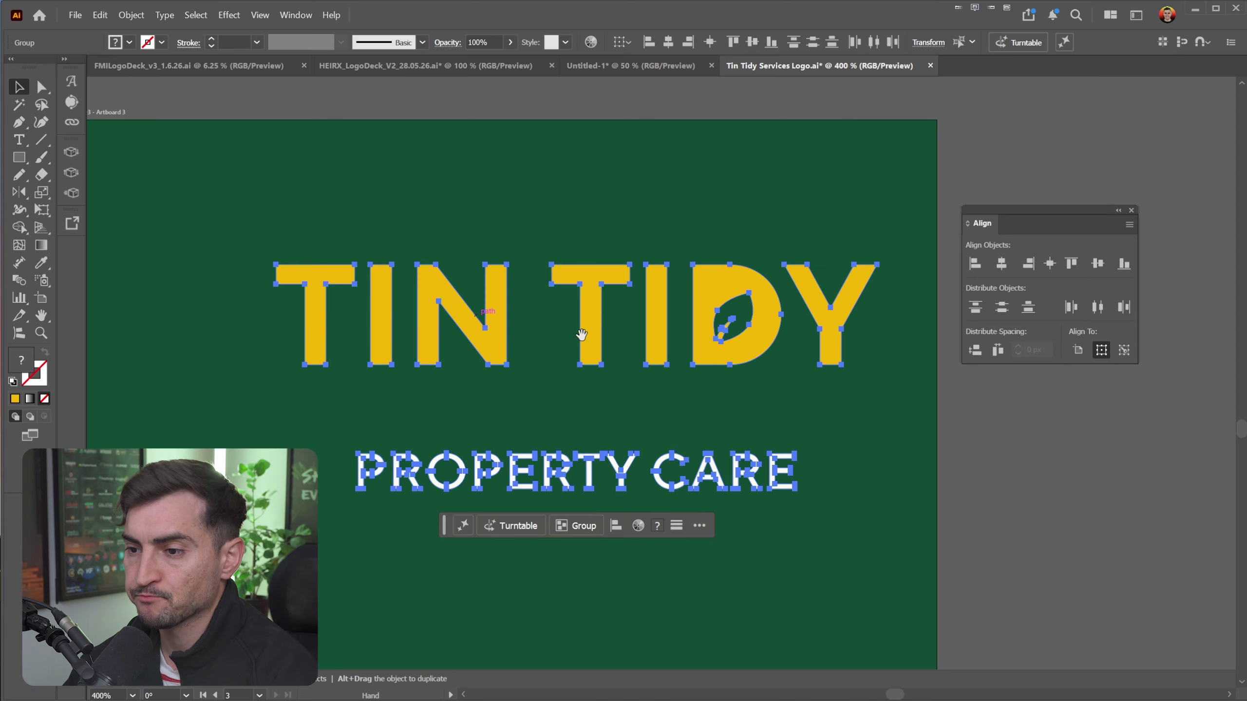
- Move the PROPERTY CARE text straight up to sit close beneath TIN TIDY, and deselect it
left_click(685, 429)
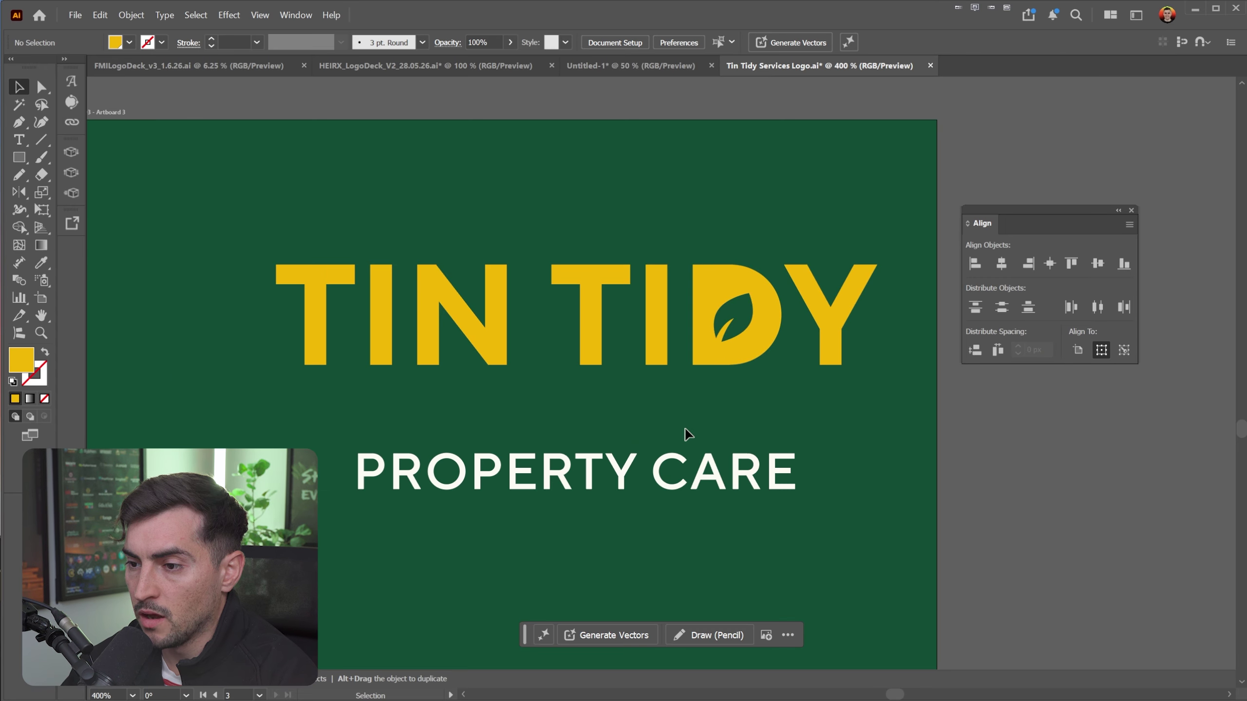
left_click_drag(682, 472, 690, 413)
left_click(356, 449)
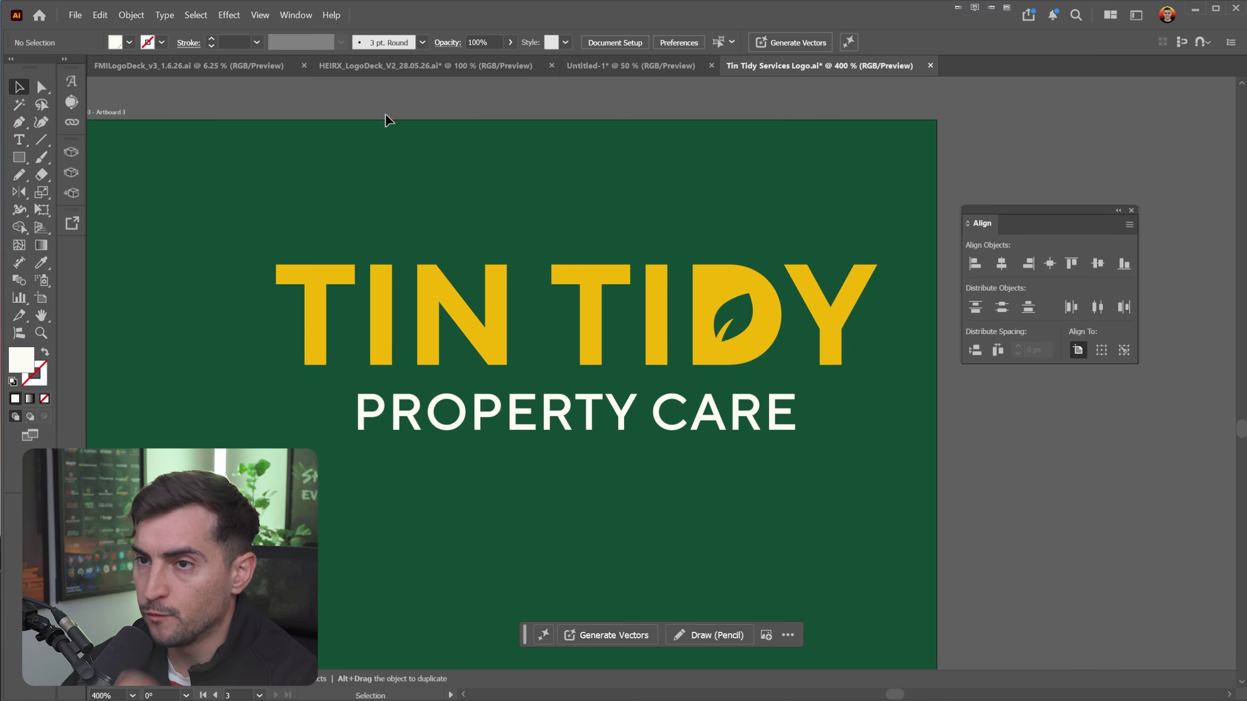
- Select both text lines, show the alternative Align To choices with Align to Selection kept, and move the Align panel closer to the lettering
key("ctrl+a")
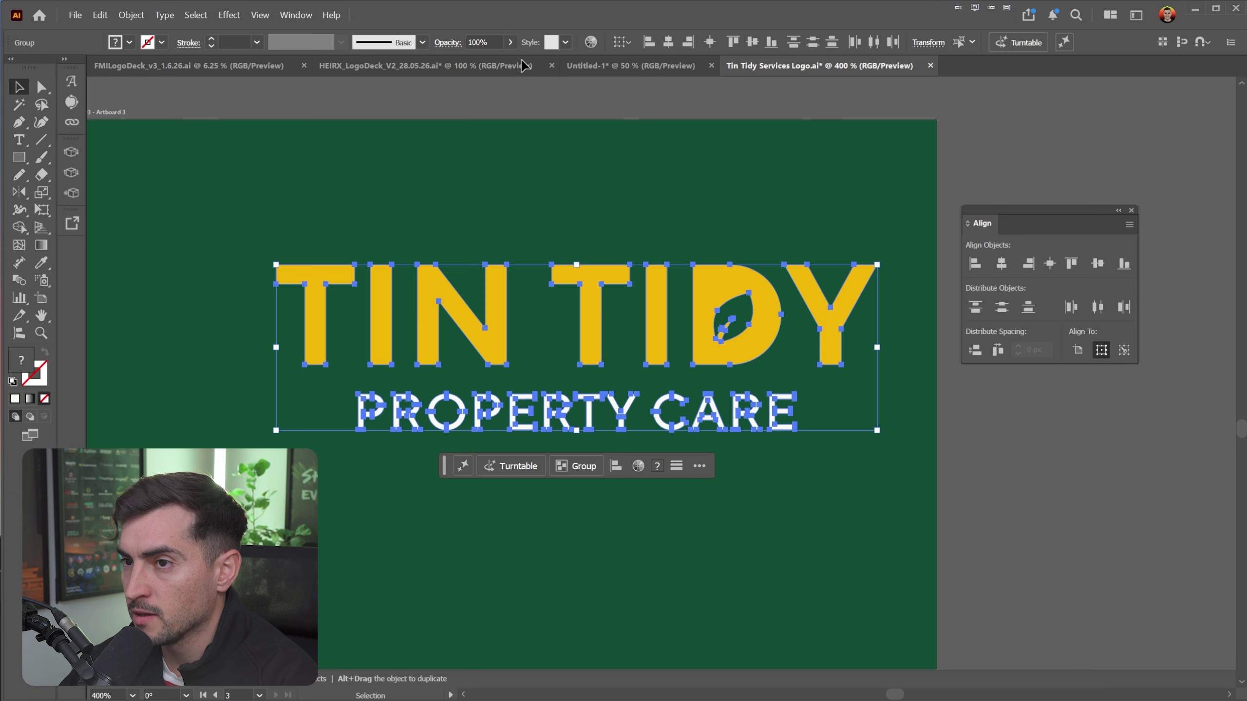
left_click(622, 44)
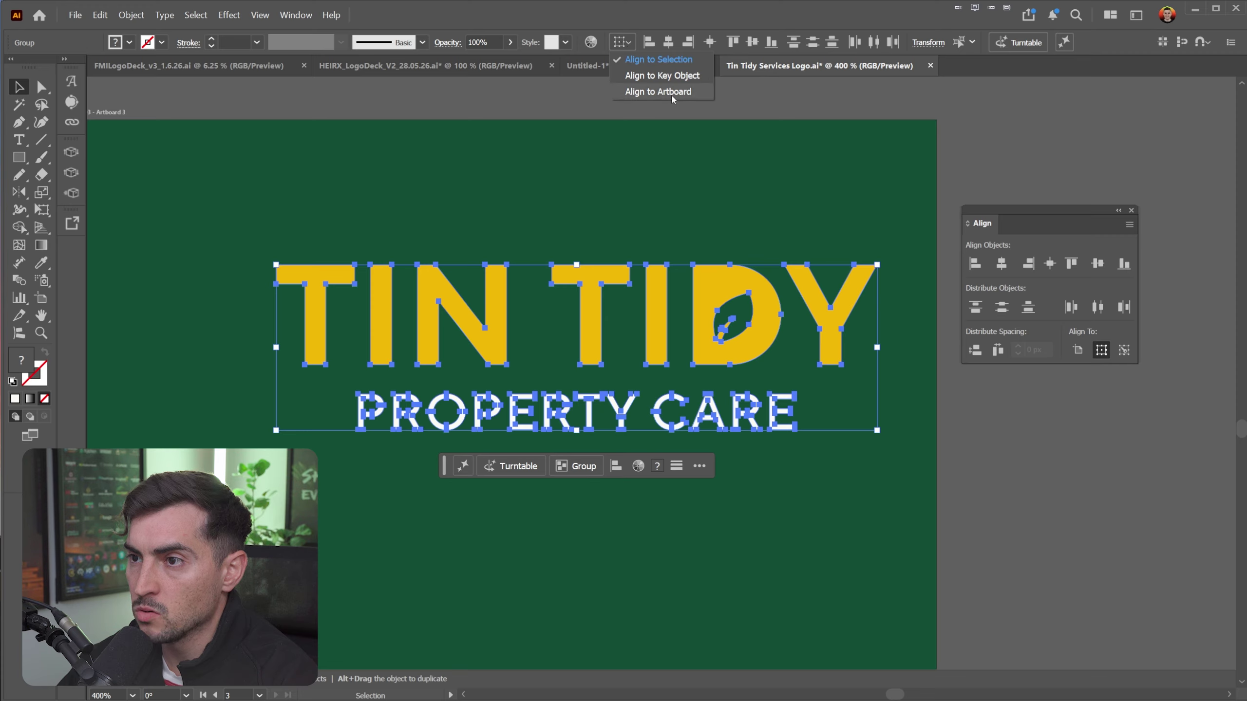
left_click(621, 59)
left_click(622, 43)
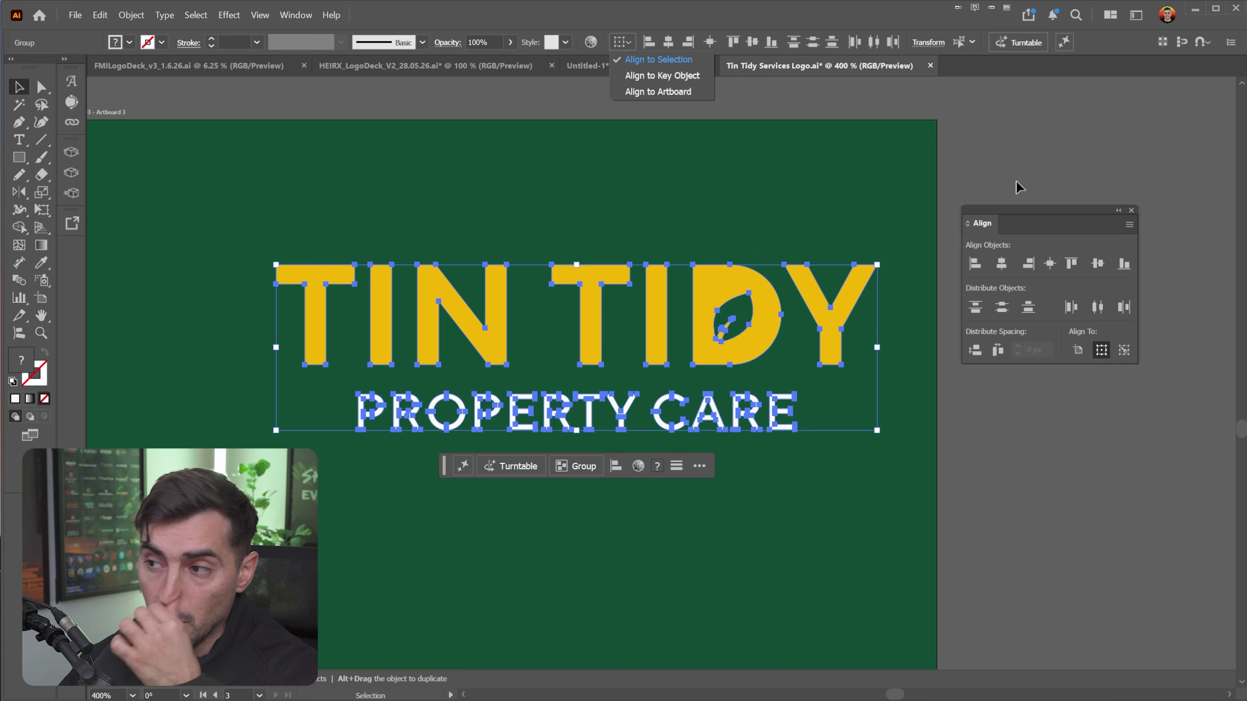
left_click_drag(1062, 224, 909, 259)
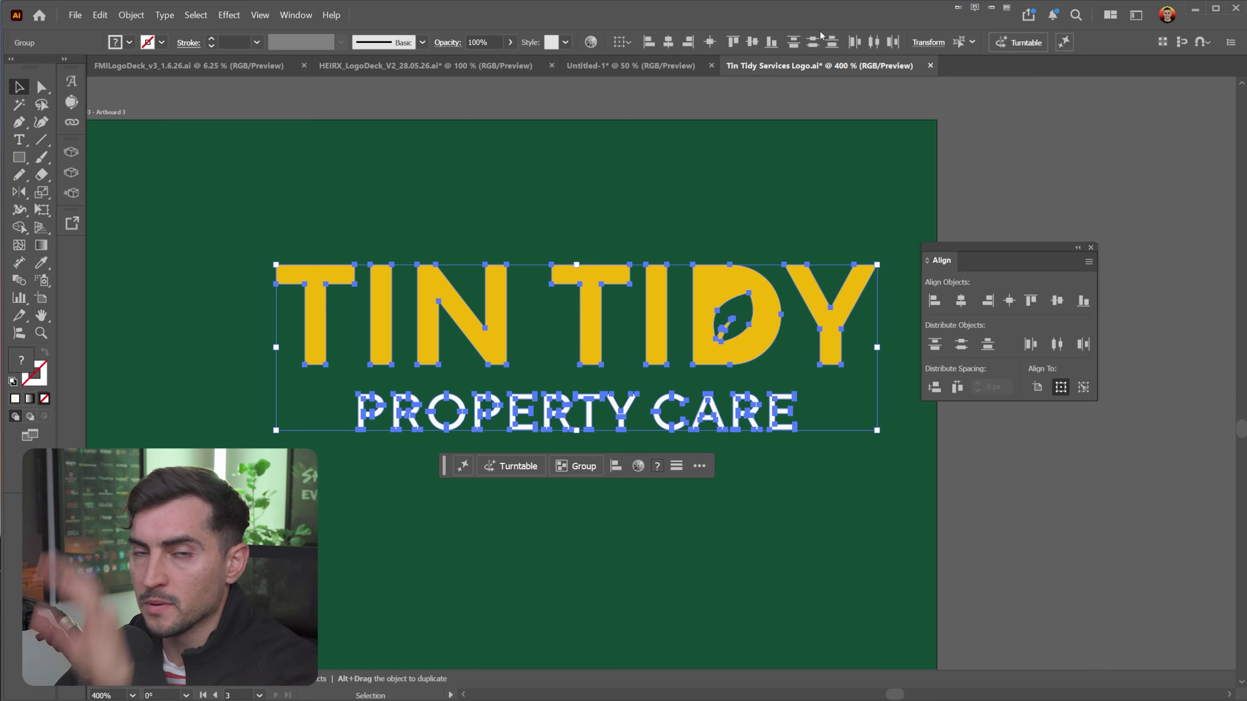
- Distribute the vertical spacing evenly between the seven scattered green leaves
left_click(767, 272)
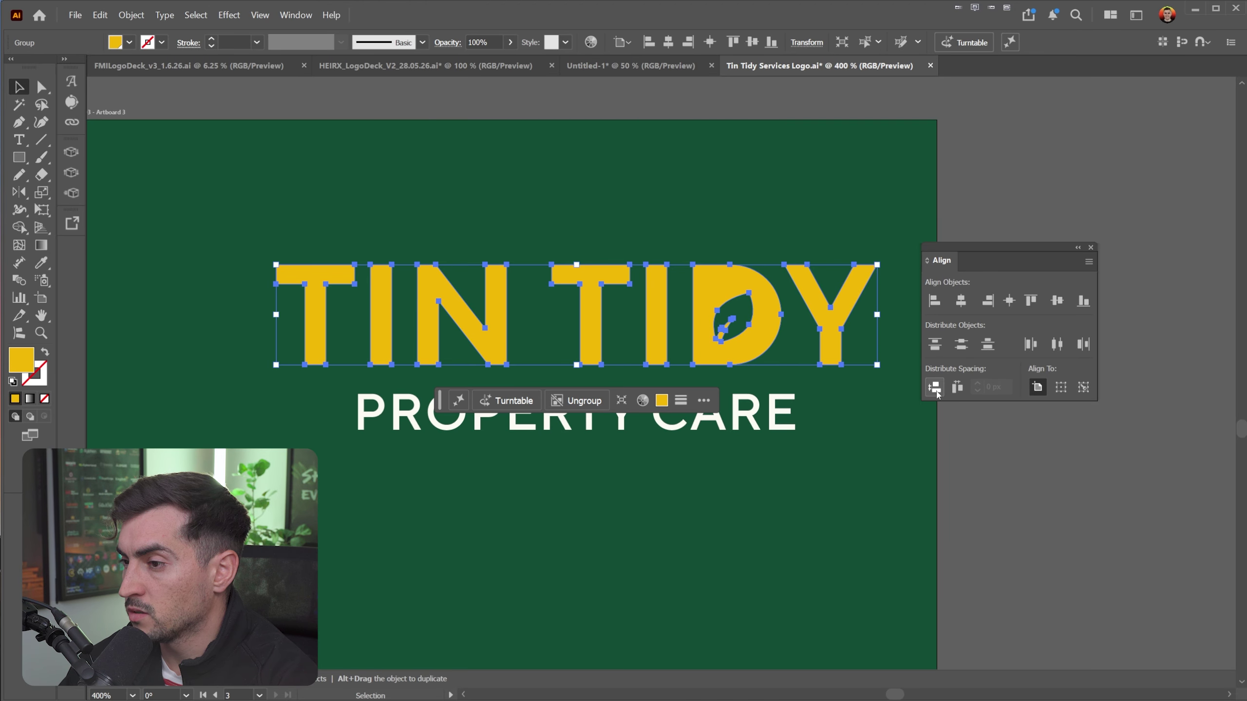
key("ctrl+minus")
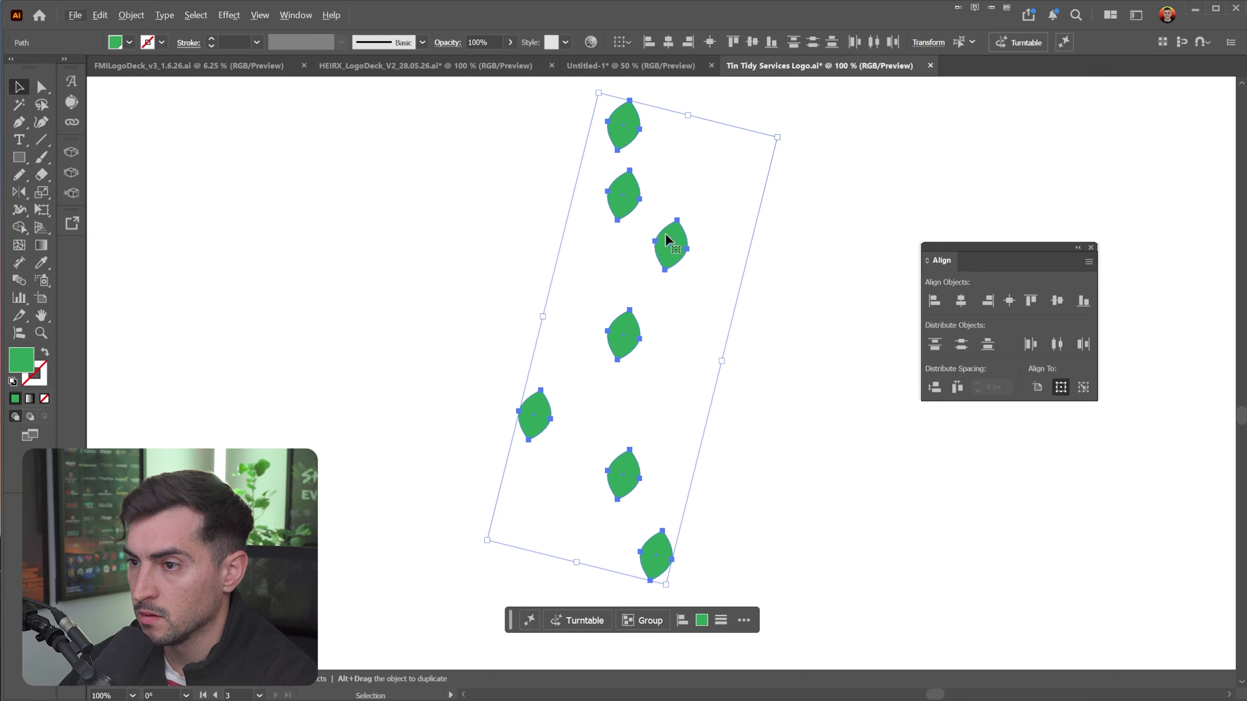
left_click(935, 389)
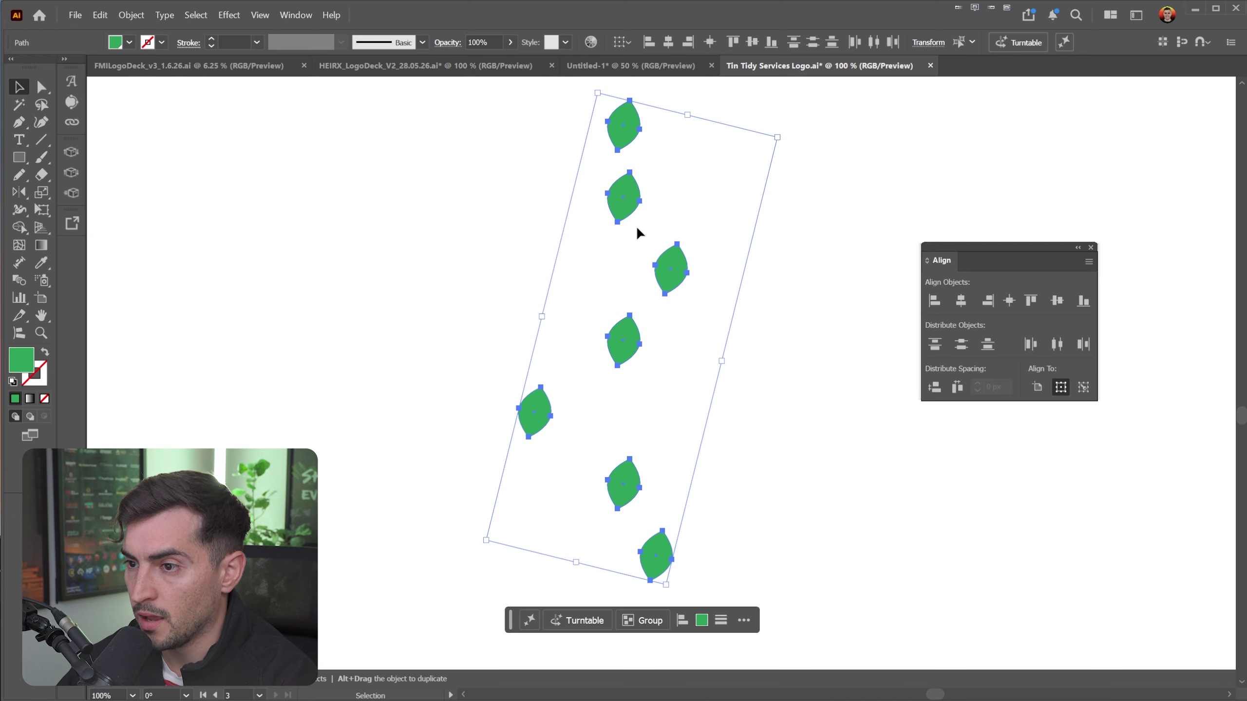